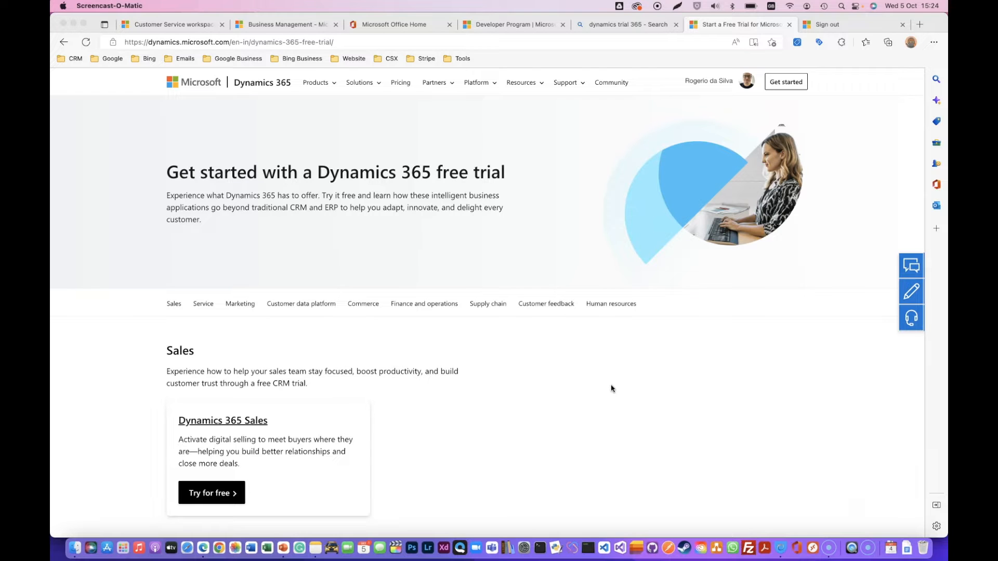
Step: Start the Dynamics 365 Customer Service free trial with the saved account e-mail, accepting the subscription agreement and terms
scroll(611, 389, "down", 6)
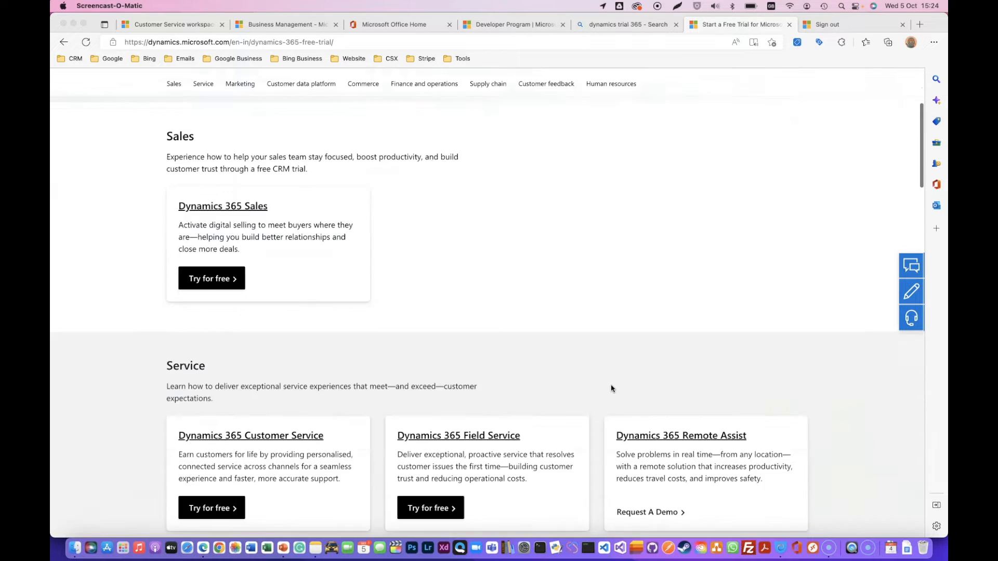
scroll(612, 388, "down", 1)
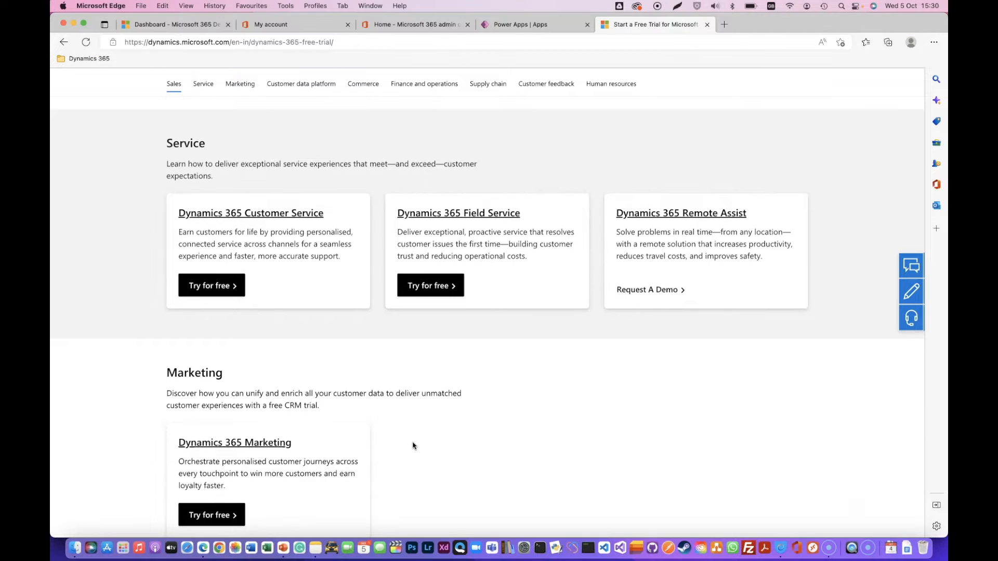
scroll(255, 337, "up", 1)
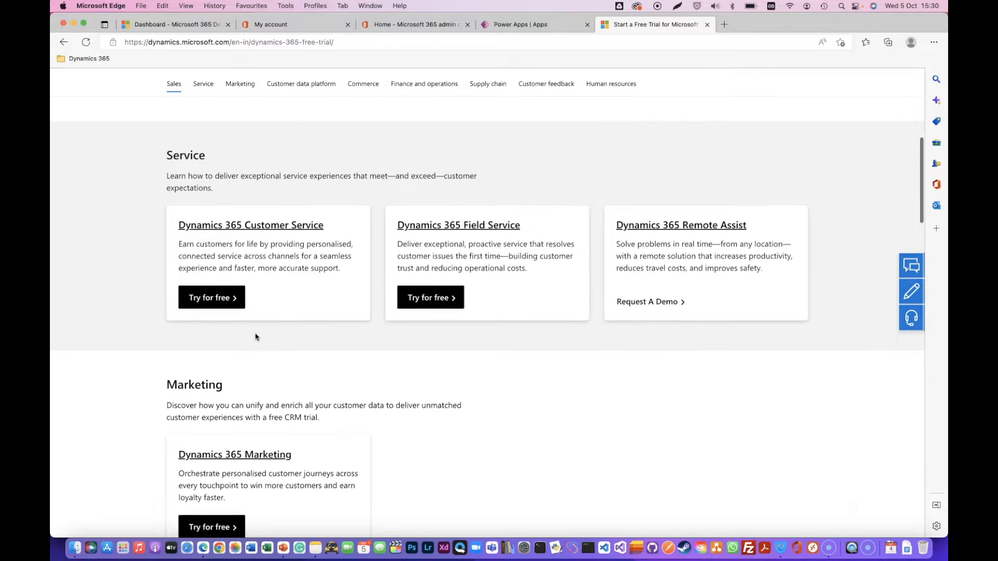
left_click(224, 315)
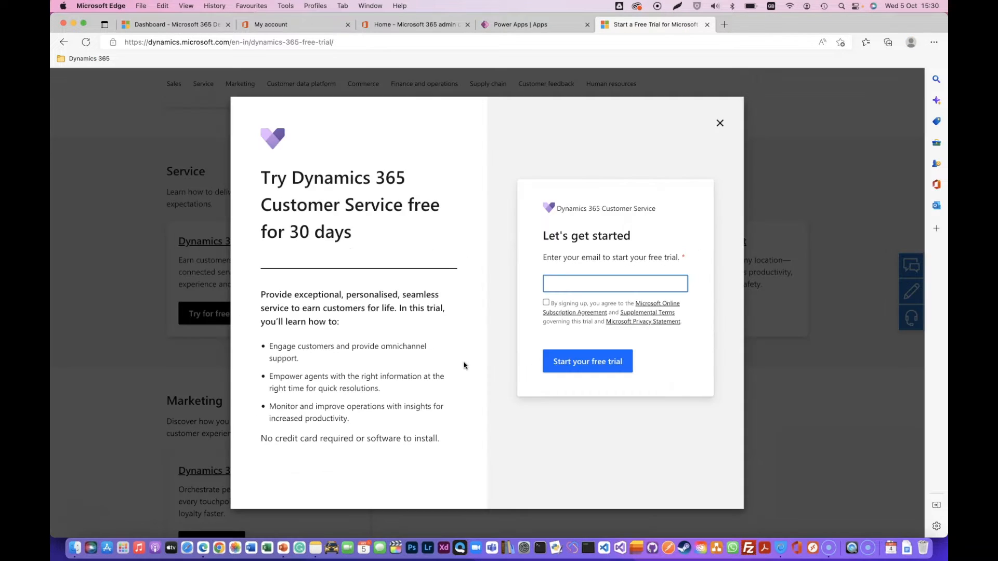
left_click(569, 288)
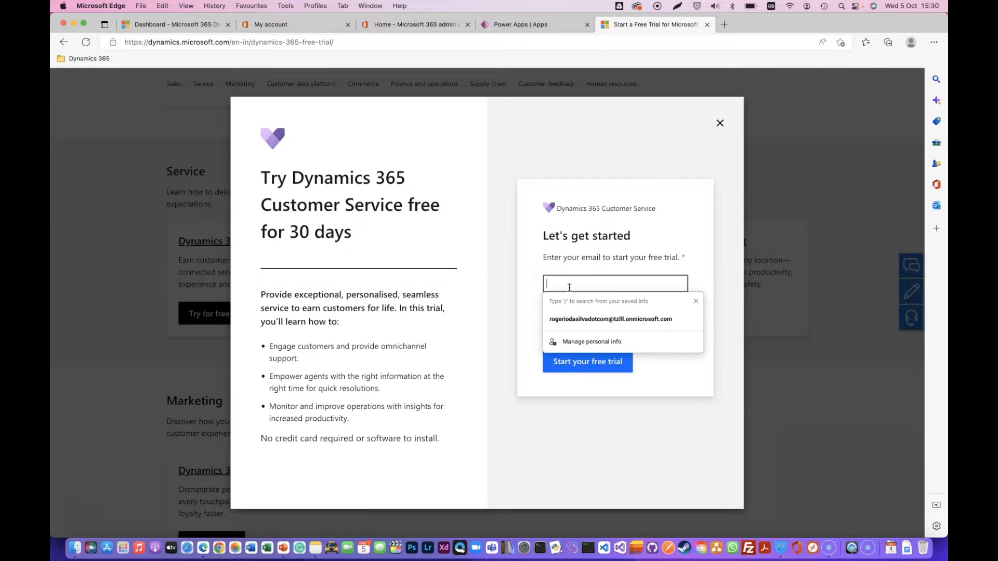
left_click(583, 320)
left_click(546, 303)
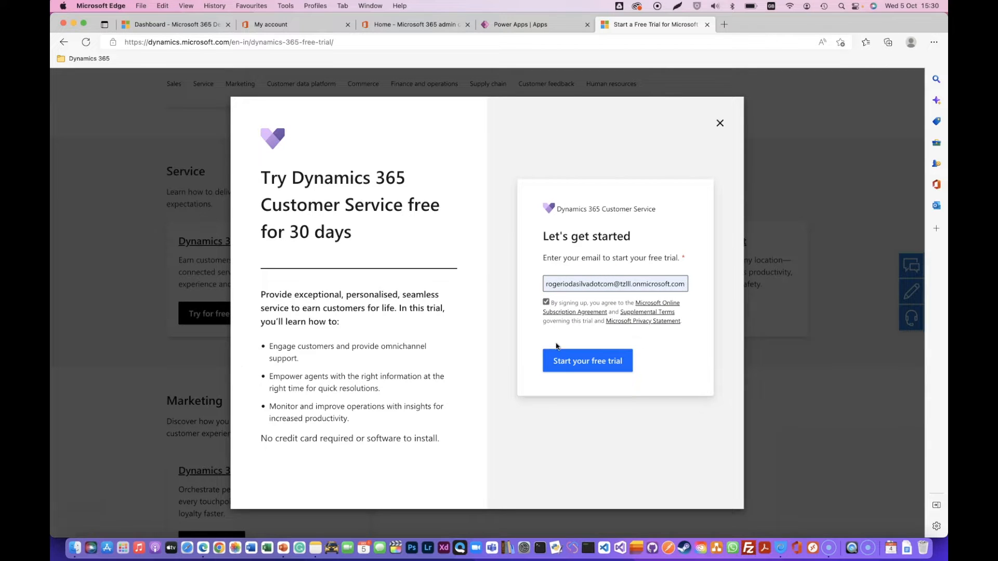
left_click(577, 364)
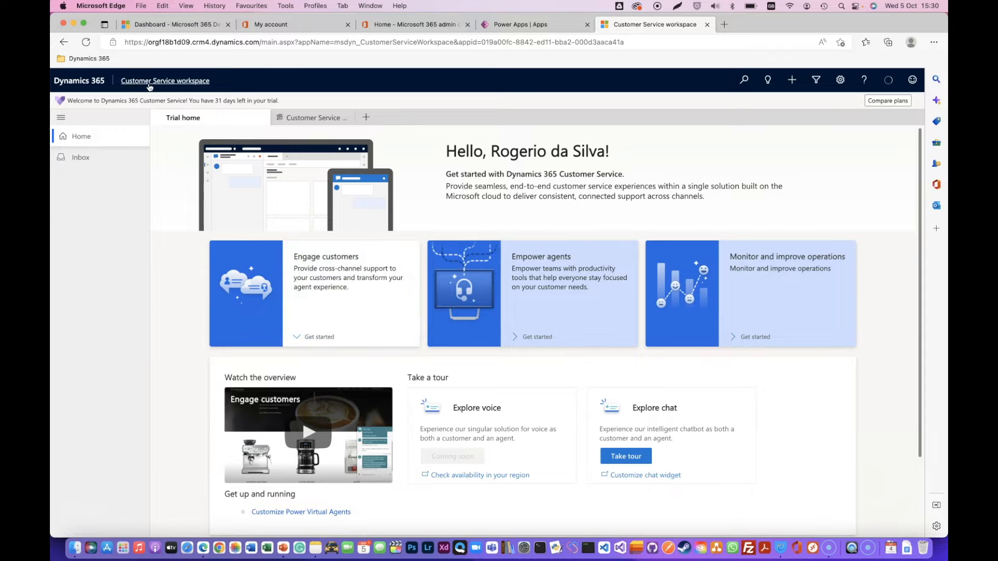
Step: Examine the published apps available in the trial environment and return to the trial home page
left_click(178, 85)
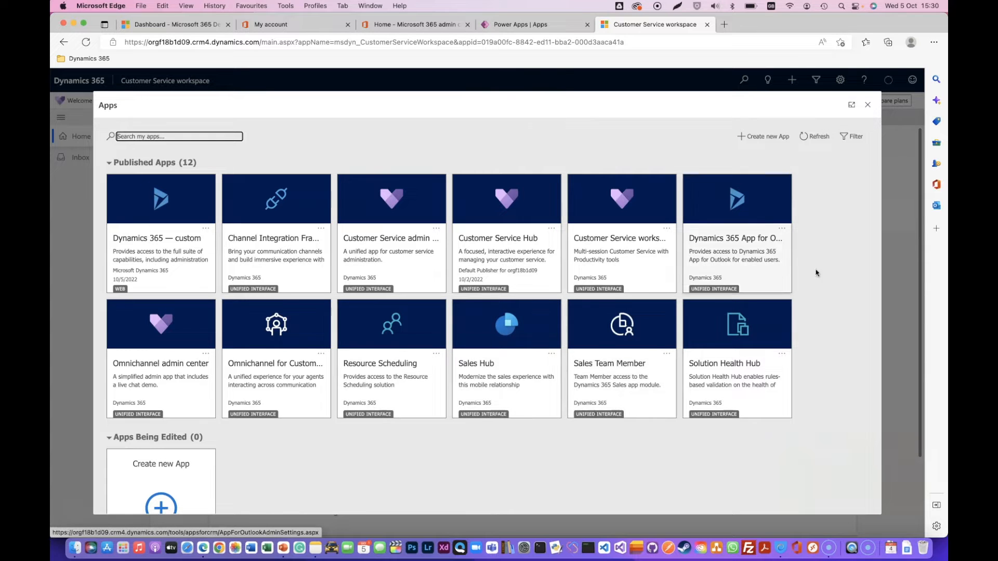
left_click(868, 106)
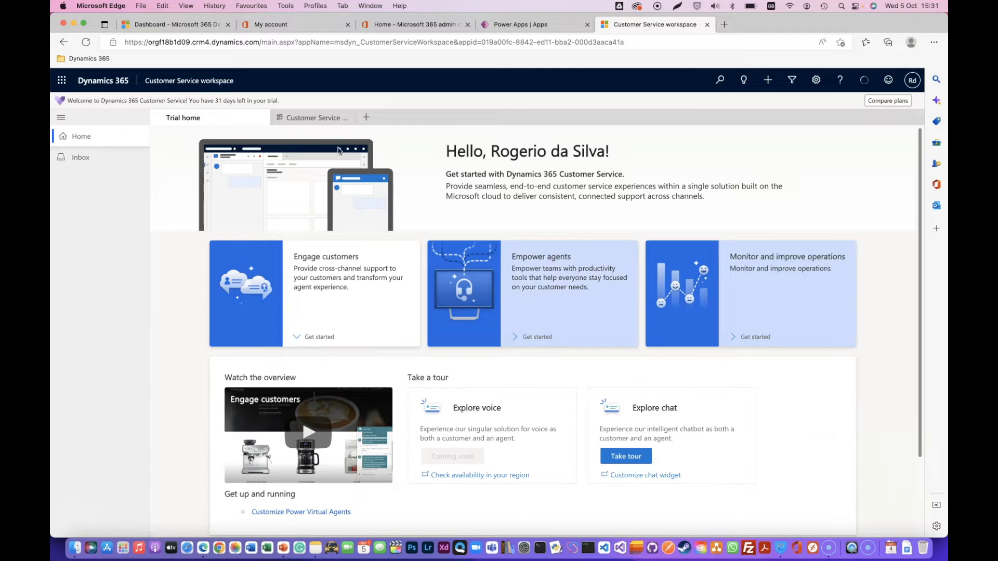
Step: Open the Customer Service Agent Dashboard, dismiss its guided tip, and allow the site to use the microphone
left_click(312, 118)
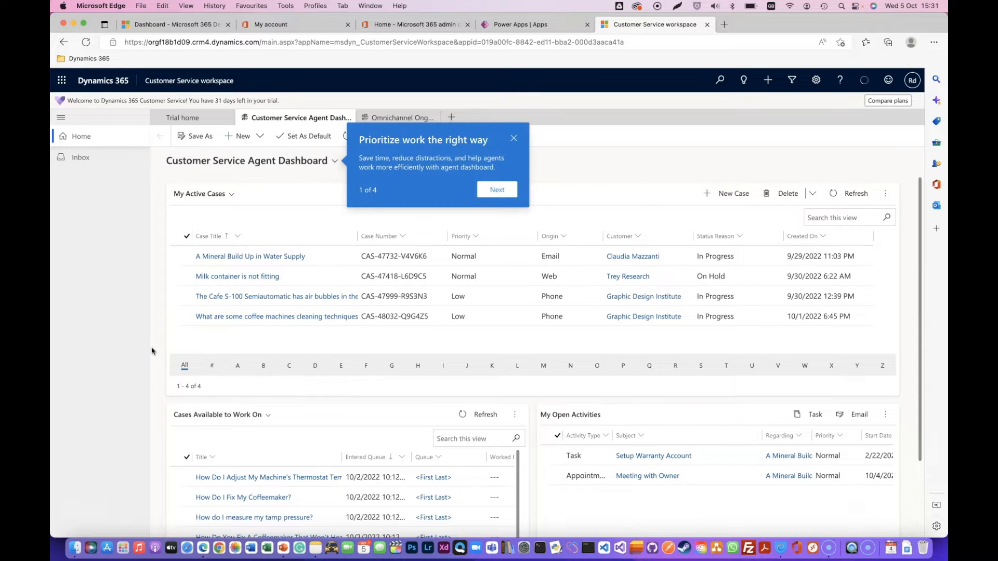
left_click(513, 138)
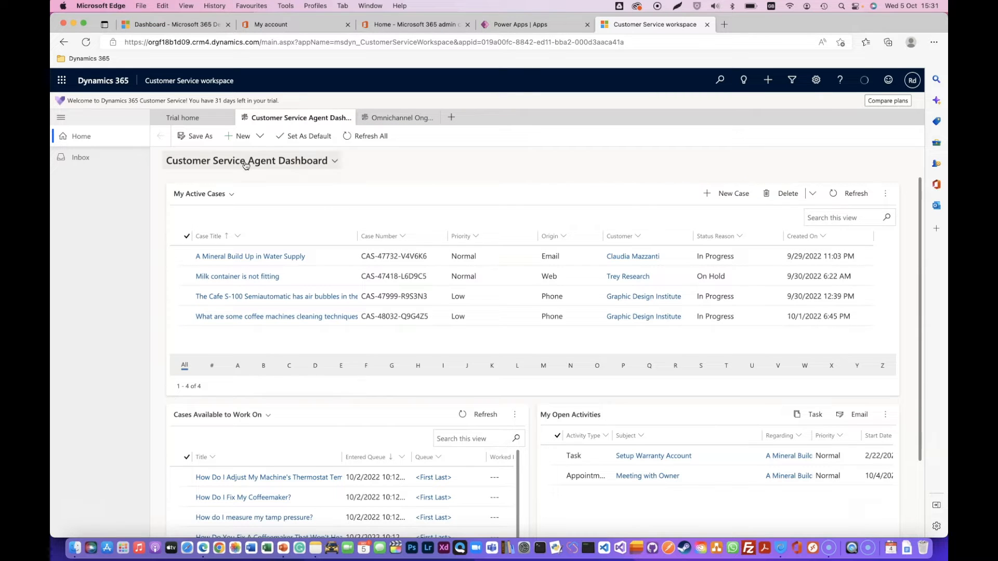
left_click(263, 165)
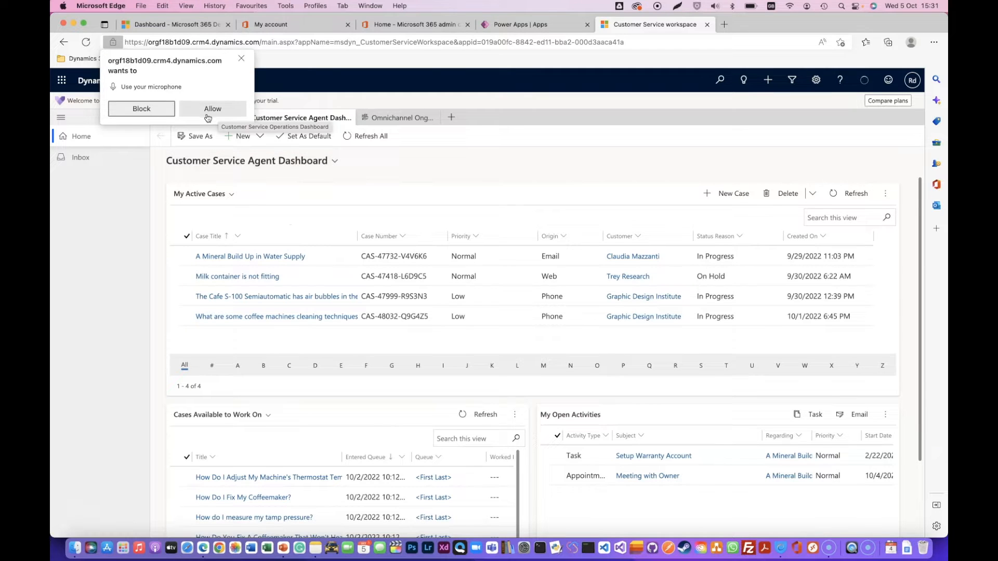
left_click(207, 113)
Step: Examine the list of available system dashboards and look over the agent dashboard without switching to another one
left_click(334, 161)
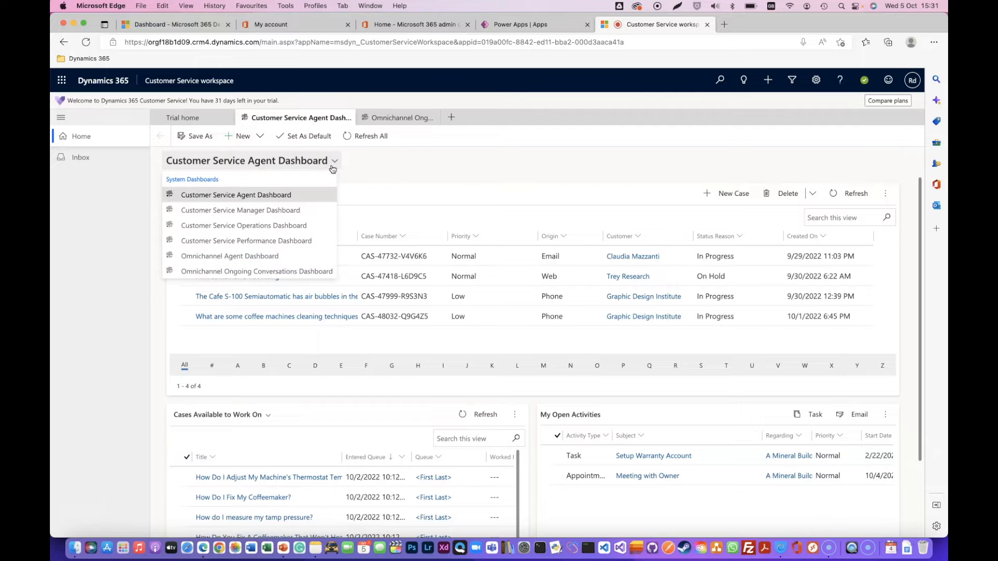
left_click(197, 349)
scroll(202, 340, "down", 1)
scroll(203, 341, "up", 1)
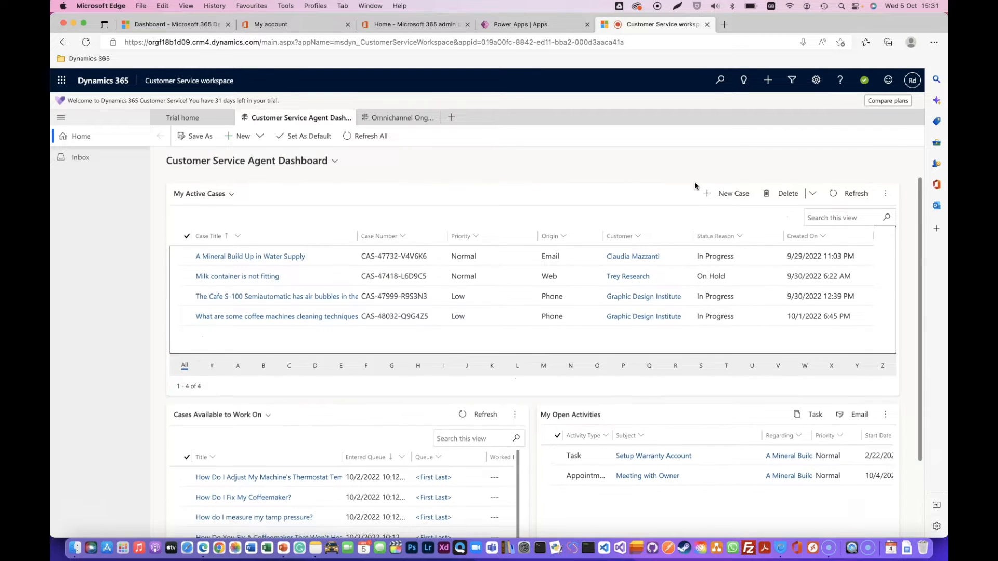
left_click(734, 201)
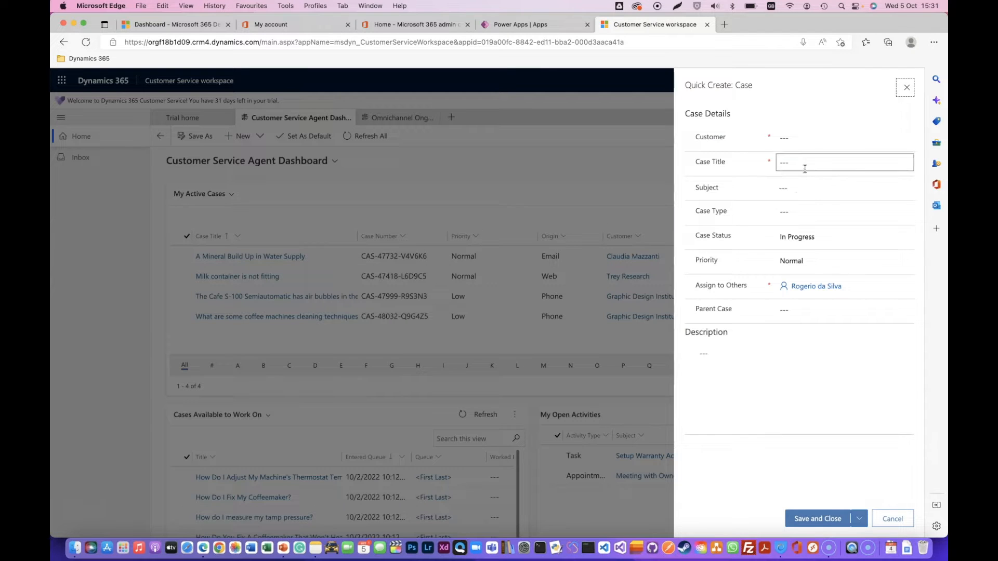
left_click(820, 138)
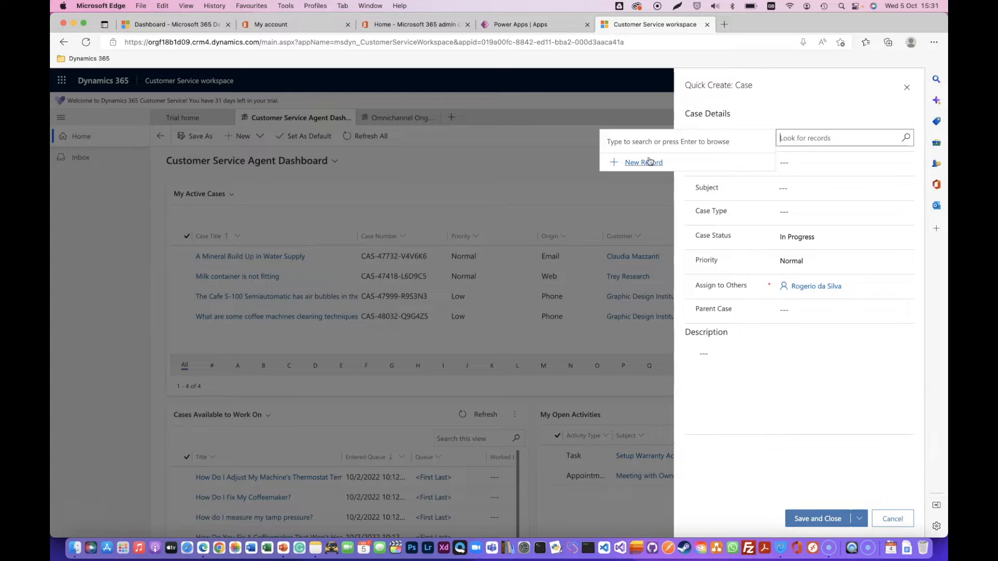
left_click(643, 163)
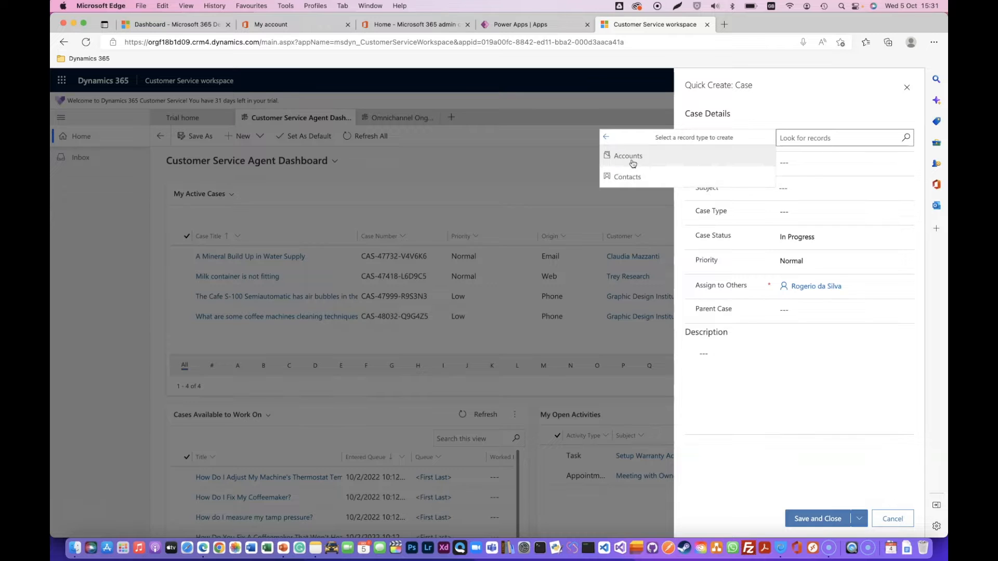
left_click(815, 139)
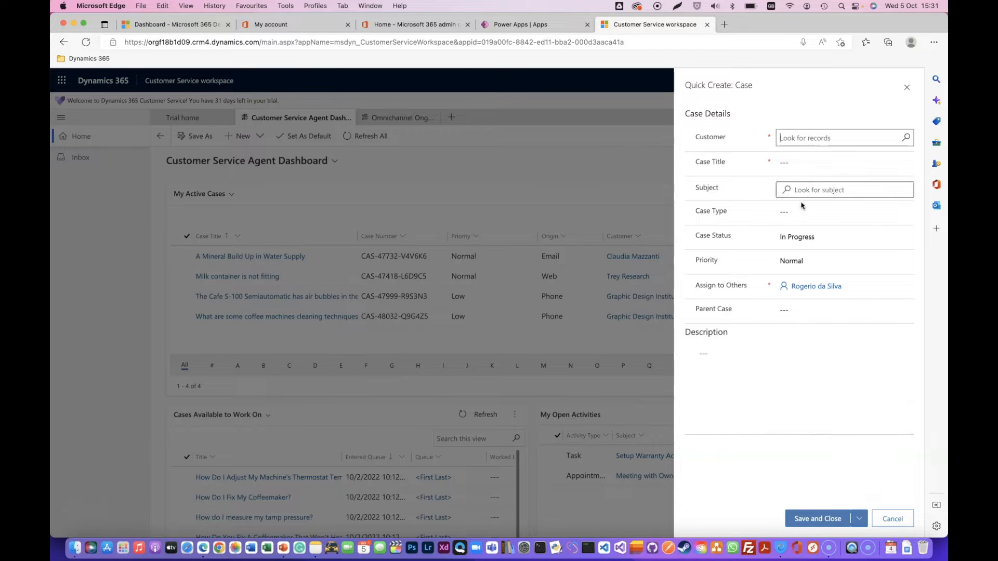
left_click(907, 88)
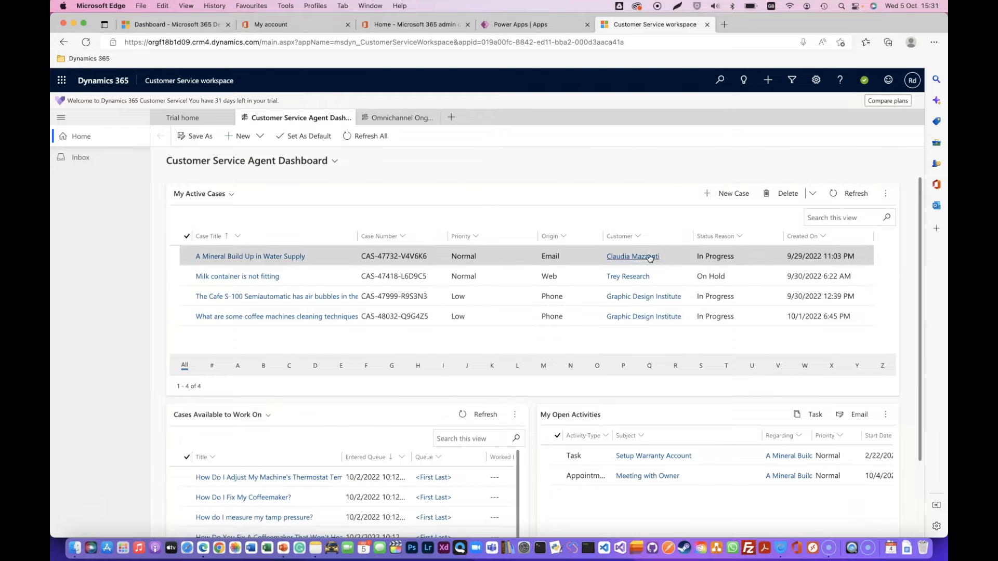
Step: Start a new case from My Active Cases and choose the Fourth Coffee account as its customer
left_click(721, 193)
left_click(840, 141)
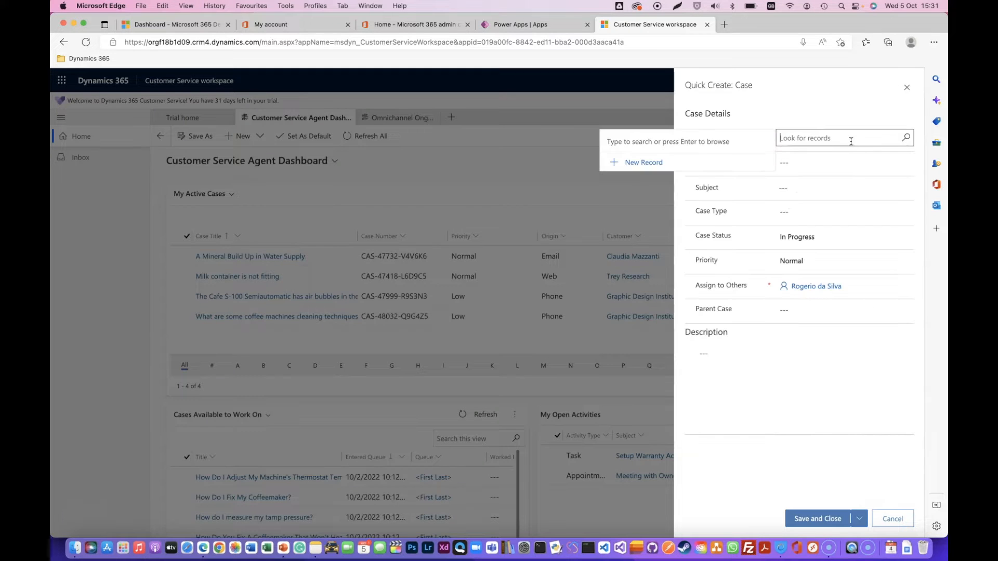
left_click(906, 137)
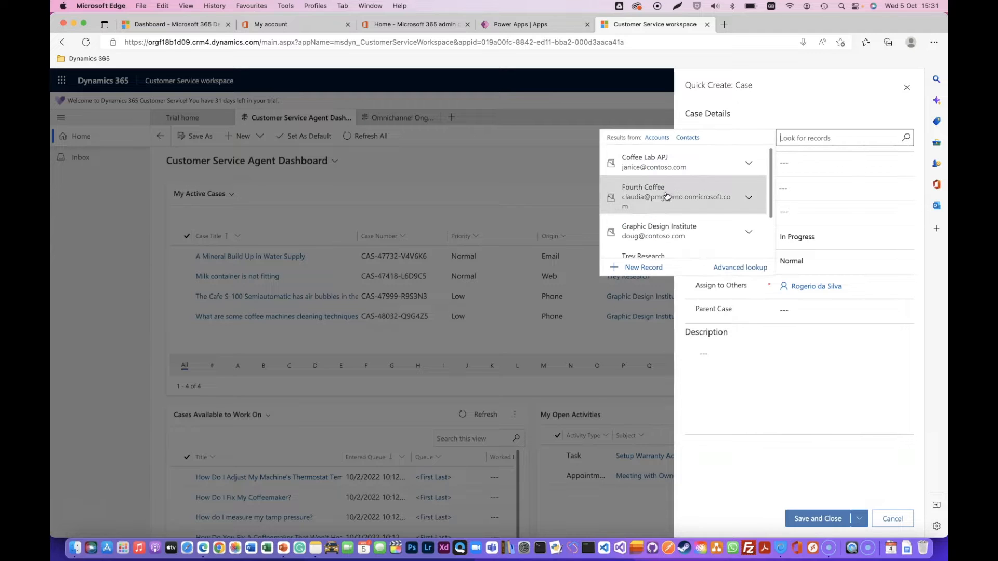
scroll(675, 223, "down", 2)
scroll(675, 224, "up", 3)
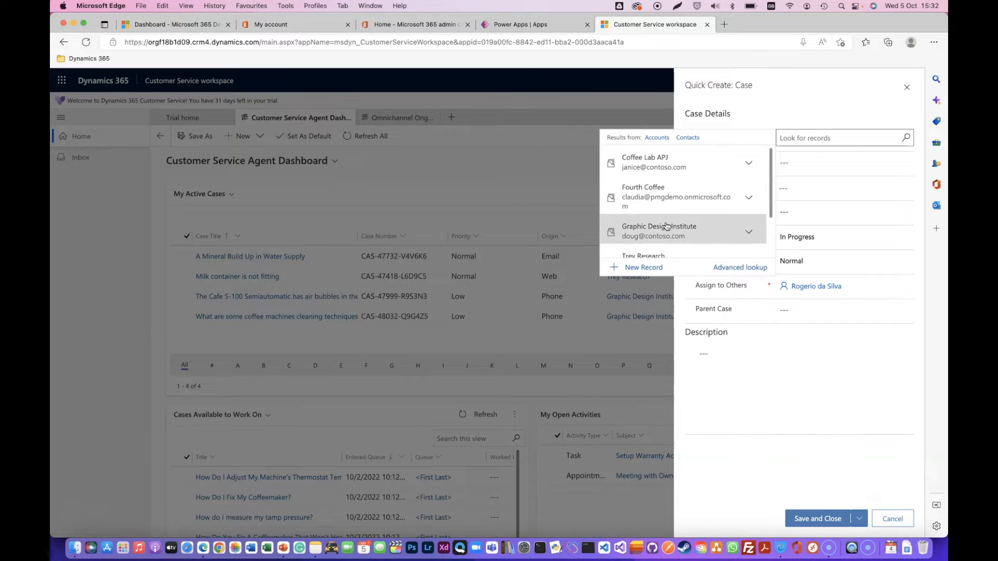
left_click(684, 191)
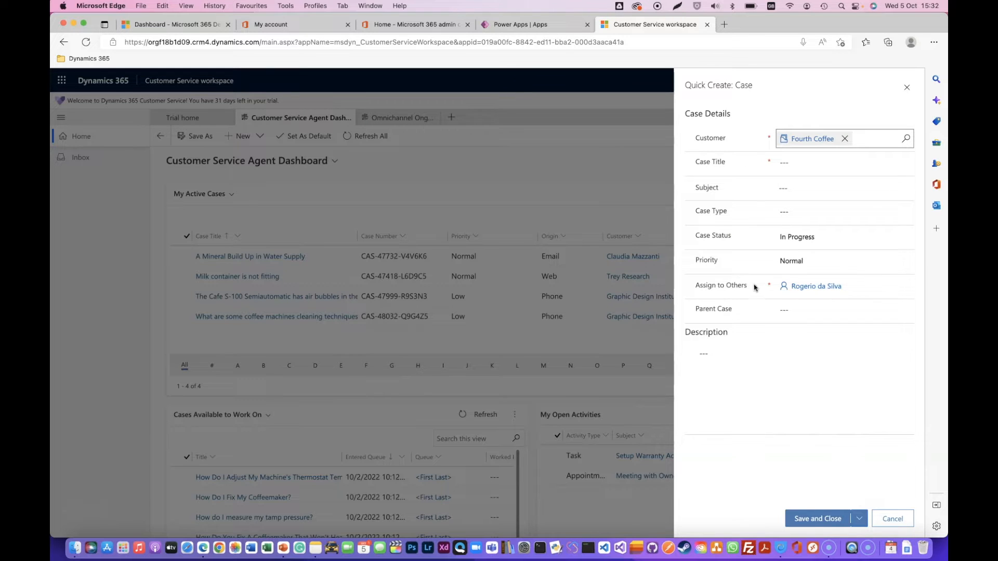
Step: Title the case "I need help online", with the subject Auto-drip and the case type Question
left_click(828, 164)
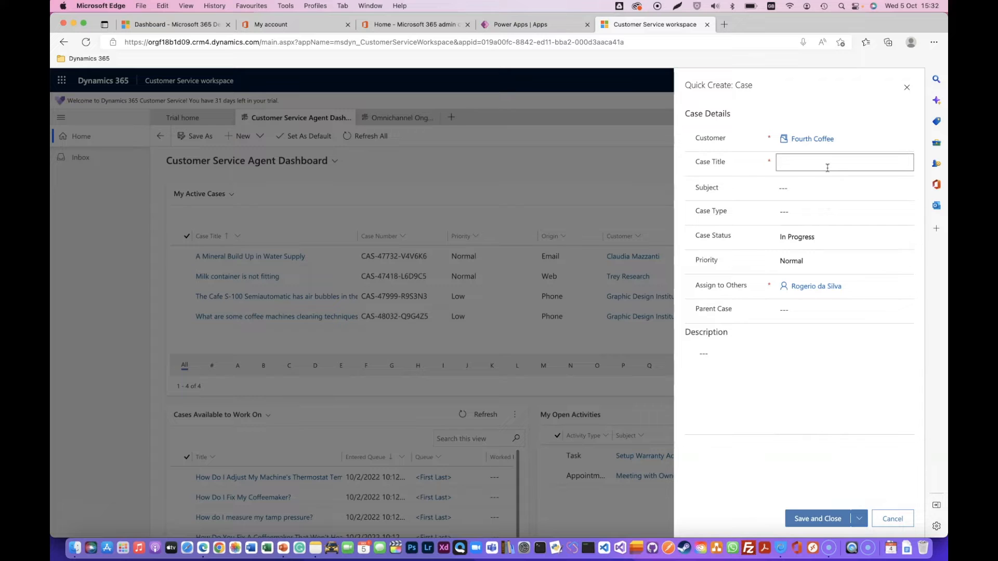
type("I need help online")
left_click(826, 186)
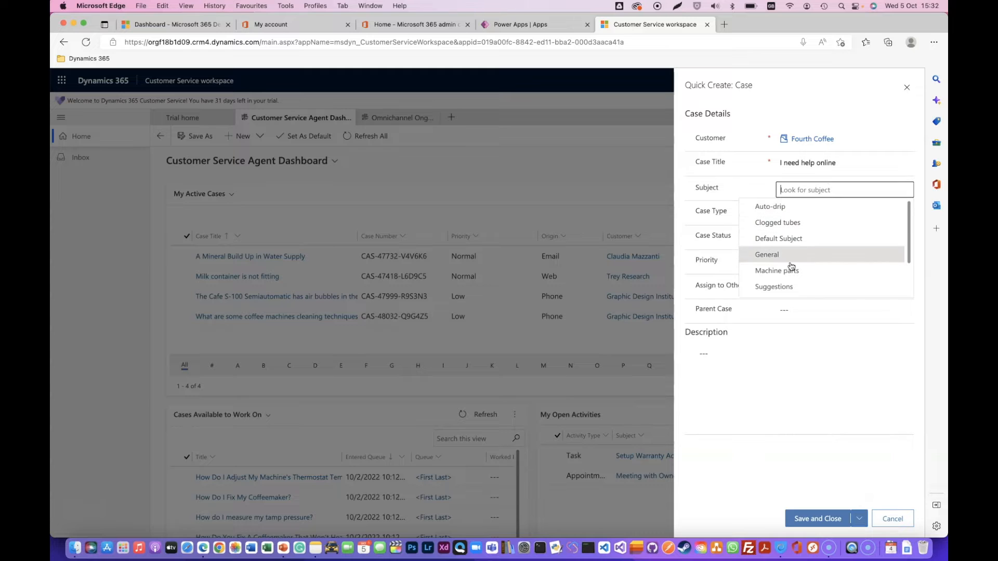
scroll(801, 260, "down", 3)
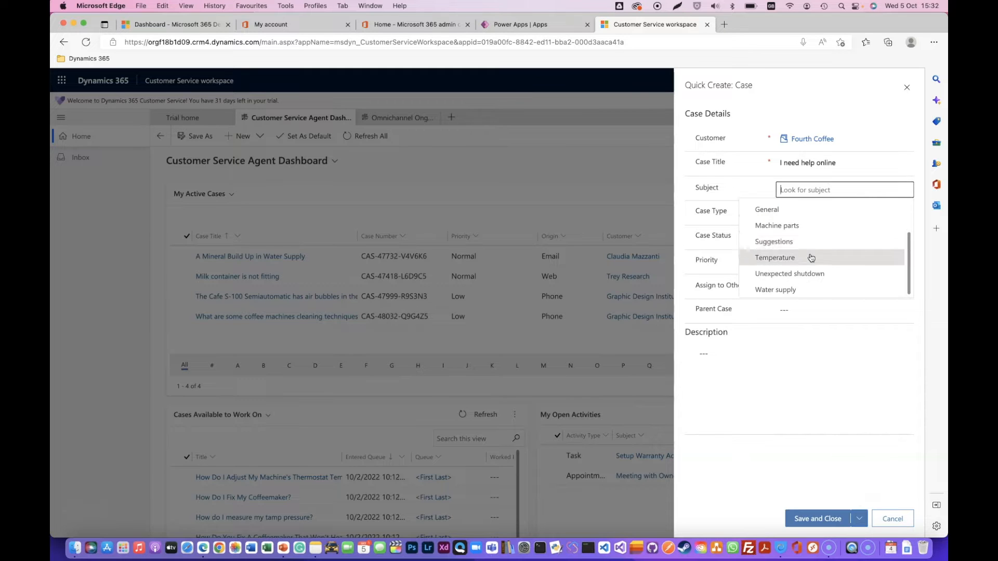
scroll(810, 243, "up", 3)
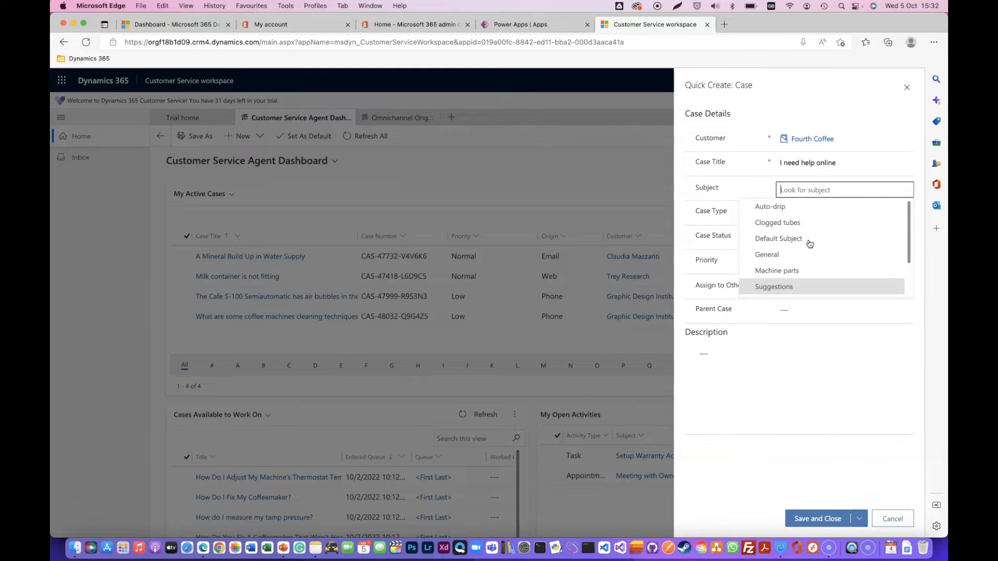
left_click(785, 211)
left_click(811, 214)
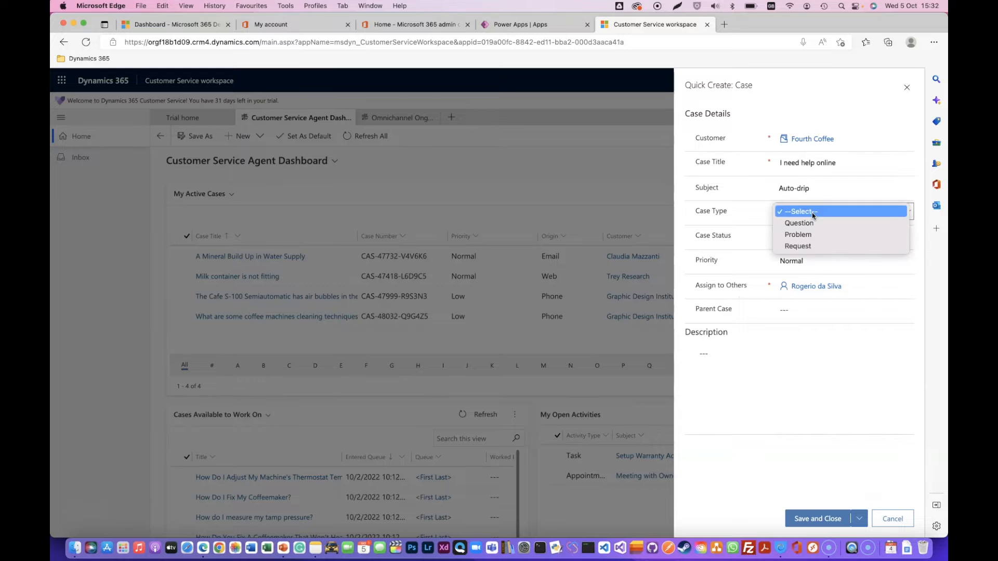
left_click(819, 226)
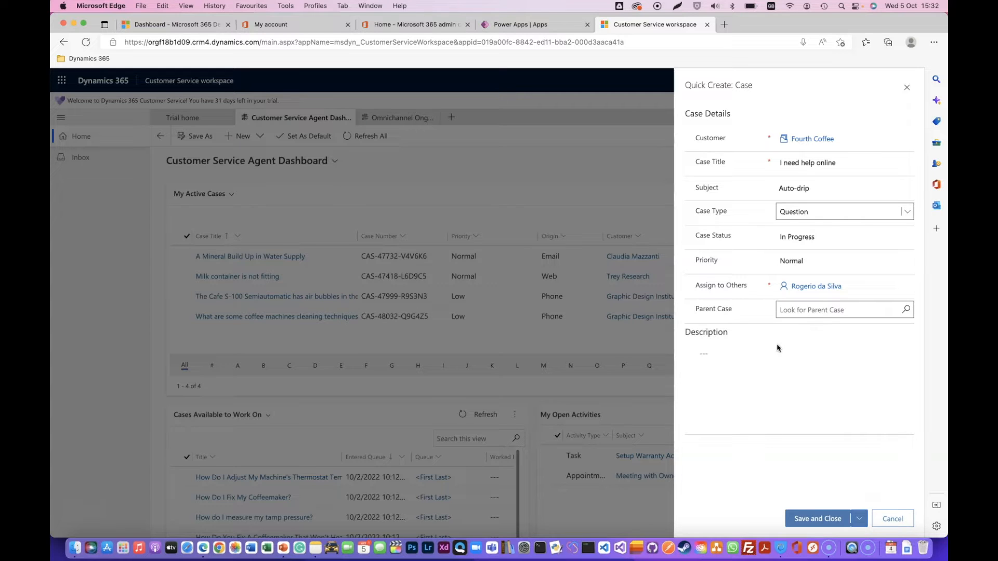
Step: Enter the case description "need help with login" and save and close the case
left_click(743, 356)
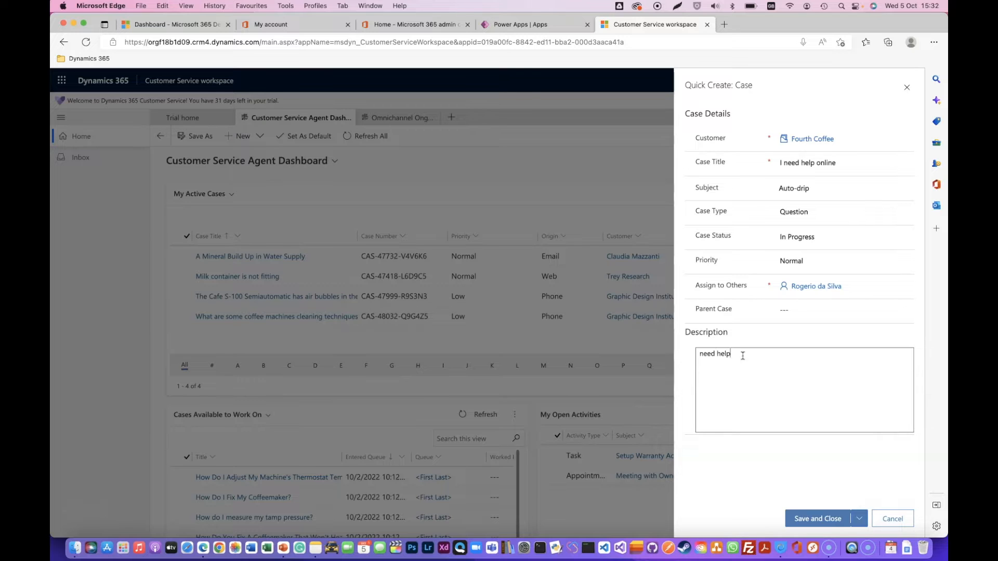
type("need help with login")
left_click(814, 519)
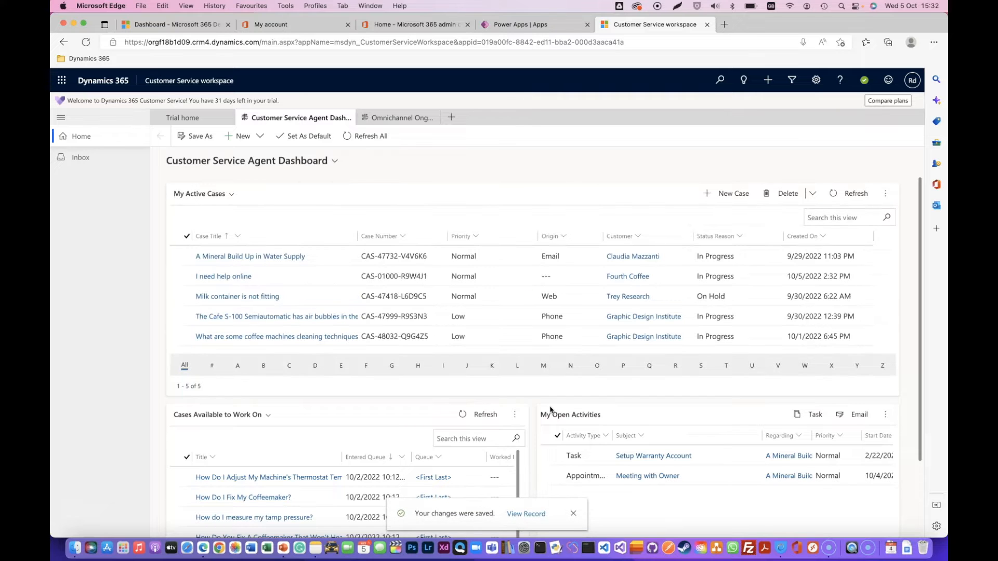
Step: Open the "I need help online" case and examine the record types its timeline can add and the additional case commands
double_click(407, 277)
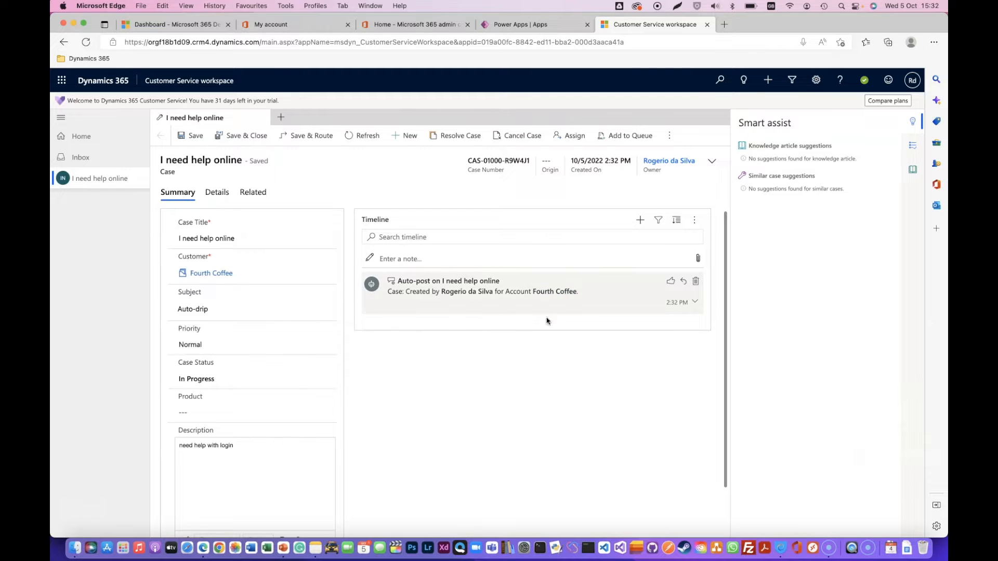
left_click(640, 220)
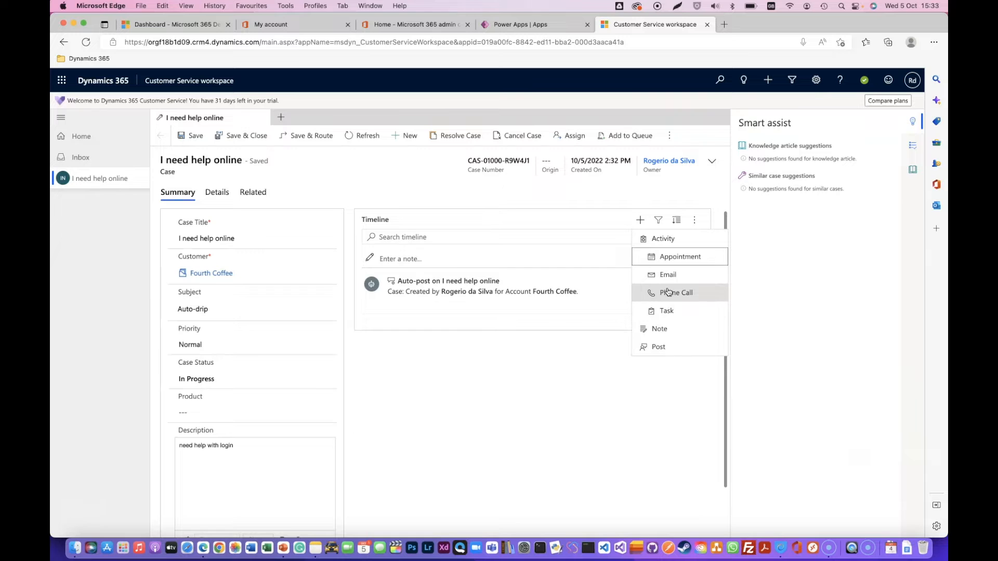
left_click(435, 238)
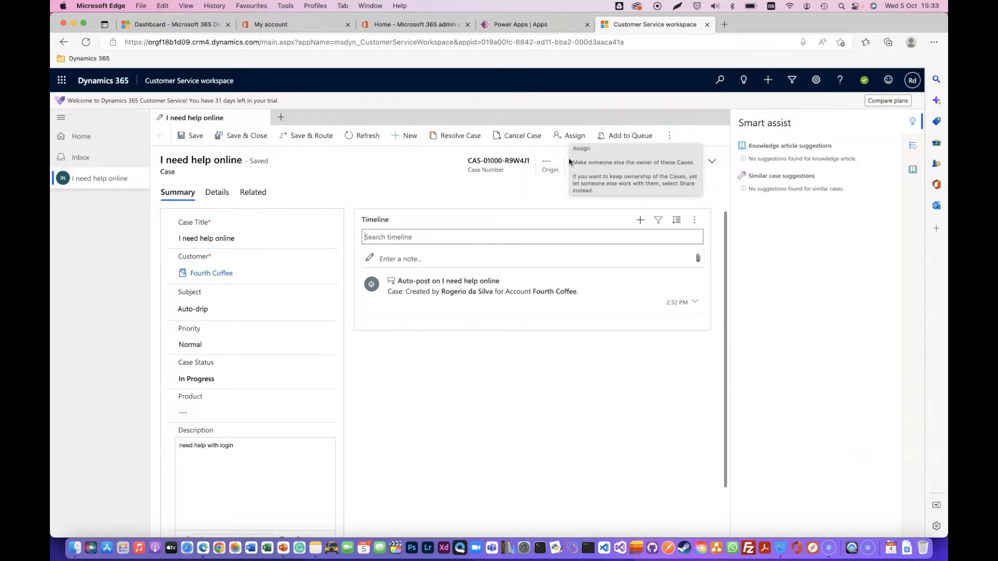
left_click(669, 137)
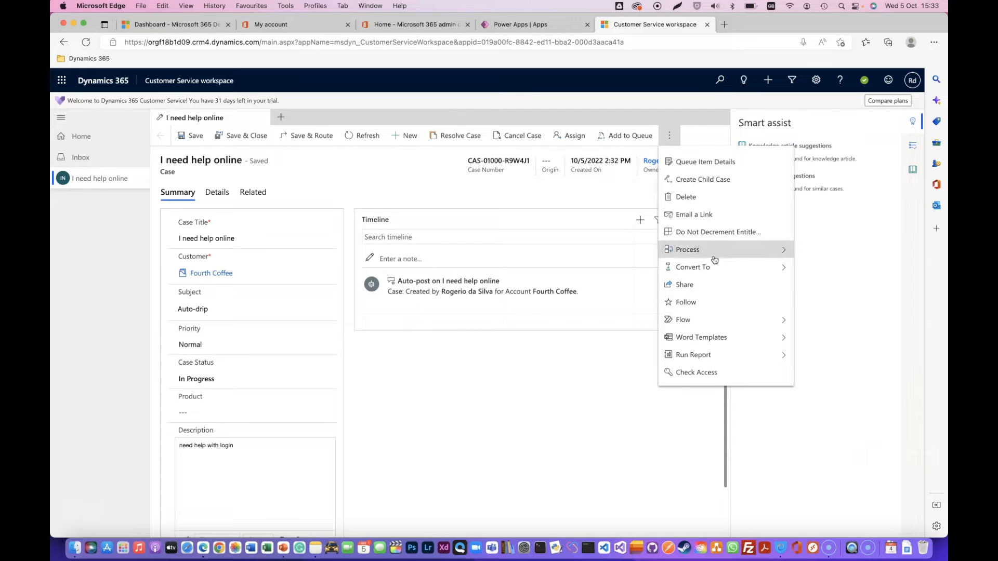
Step: Start the Dynamics 365 Marketing free trial from the free trial page, agreeing to the subscription agreement and supplemental terms
left_click(551, 385)
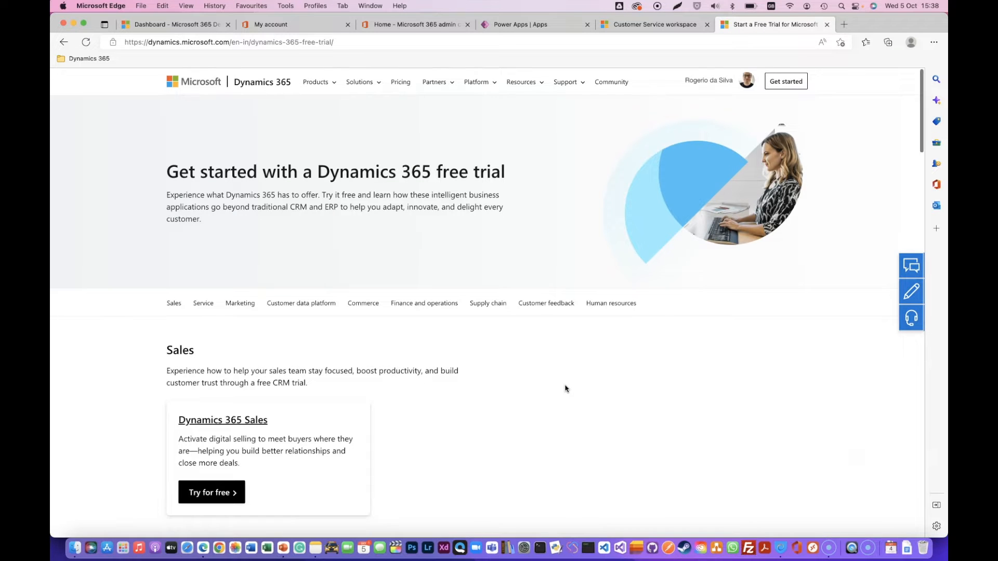
scroll(566, 389, "down", 3)
scroll(566, 389, "down", 6)
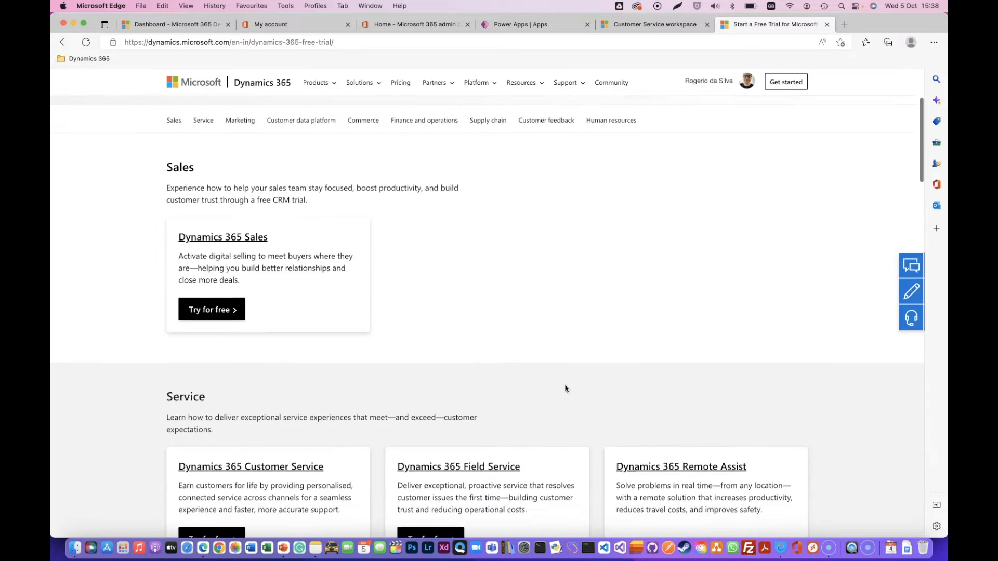
scroll(566, 388, "down", 5)
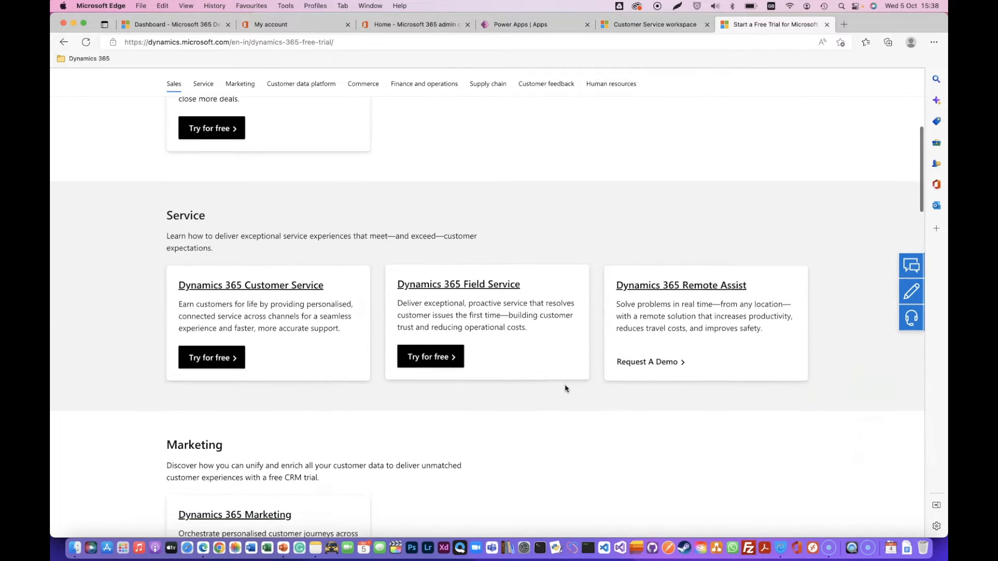
scroll(565, 389, "down", 1)
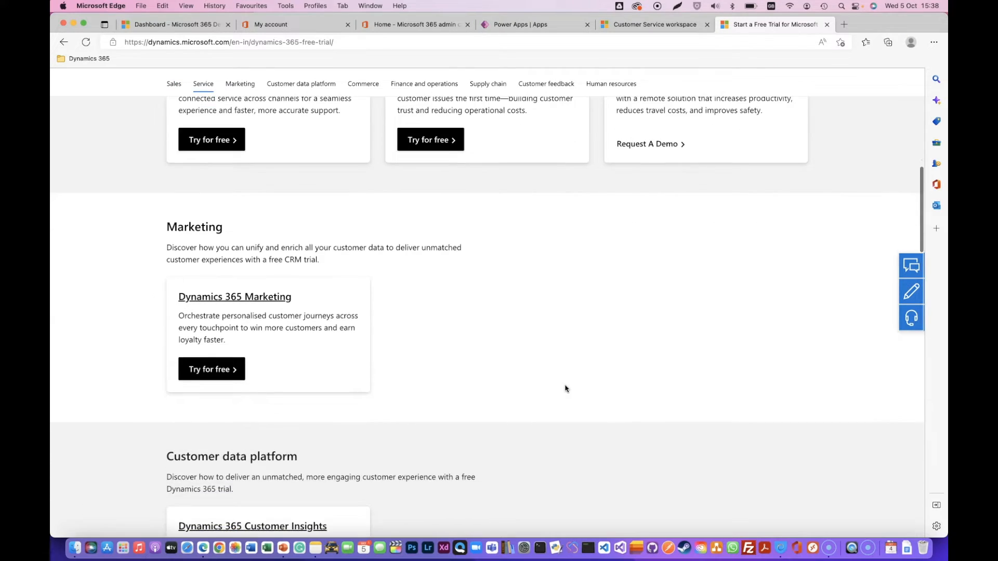
left_click(229, 369)
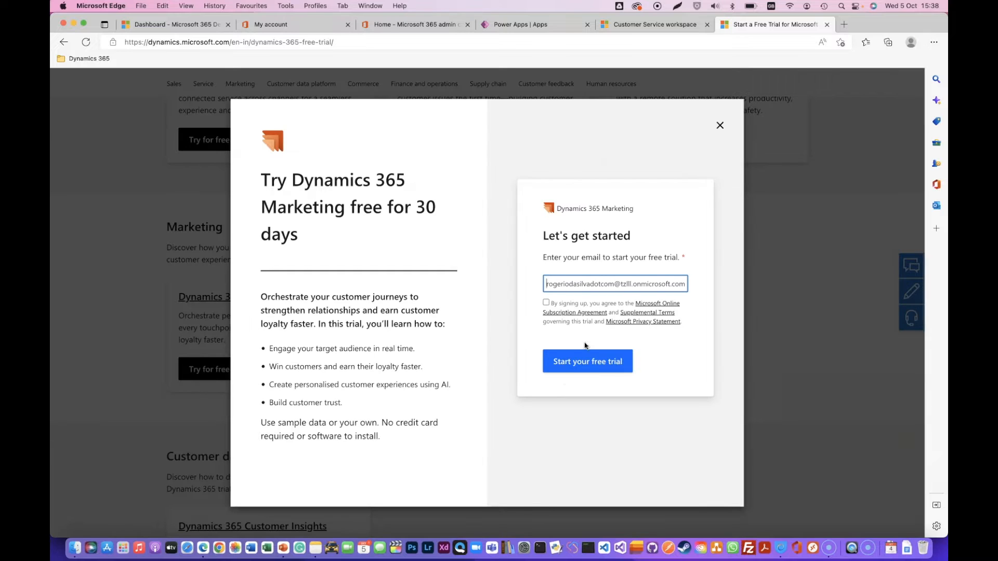
left_click(546, 302)
left_click(560, 361)
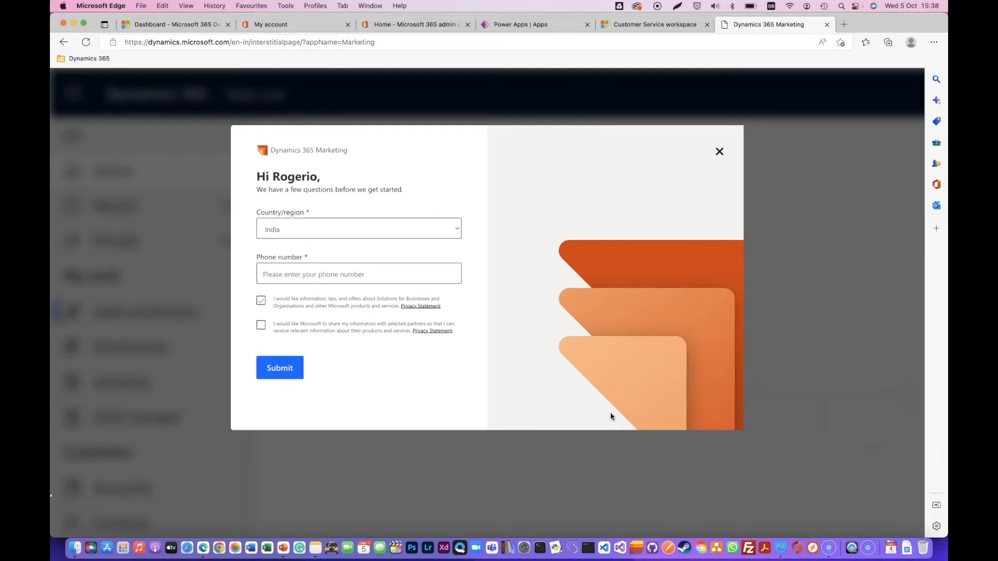
Step: Set the trial's country/region to United Kingdom, enter the contact phone number and submit the sign-up details
left_click(375, 236)
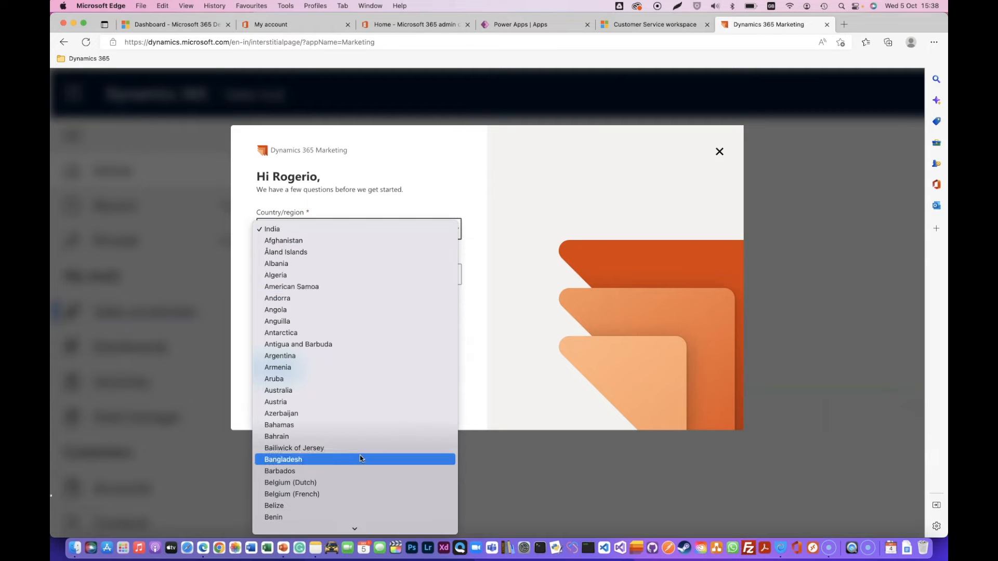
scroll(360, 455, "down", 20)
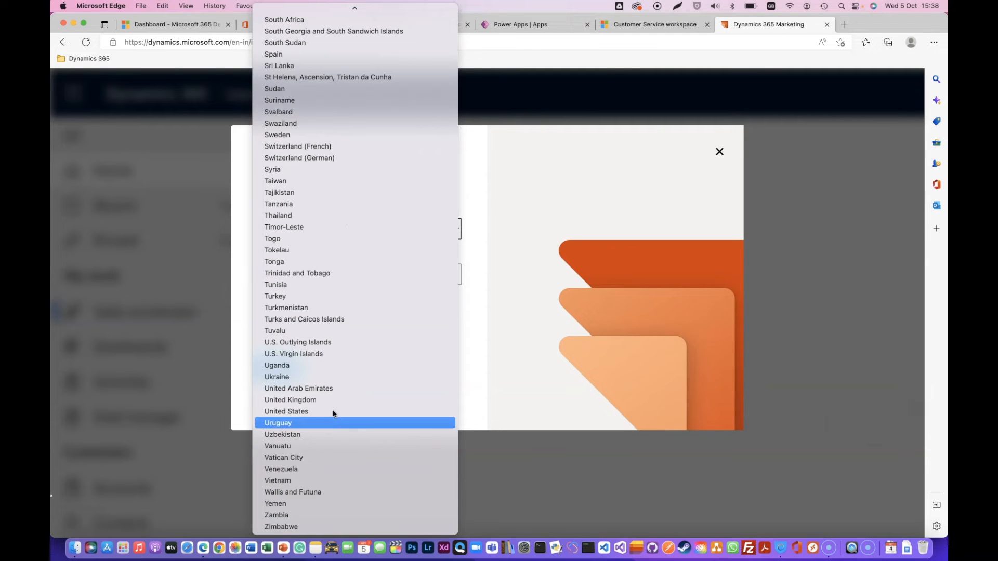
left_click(360, 400)
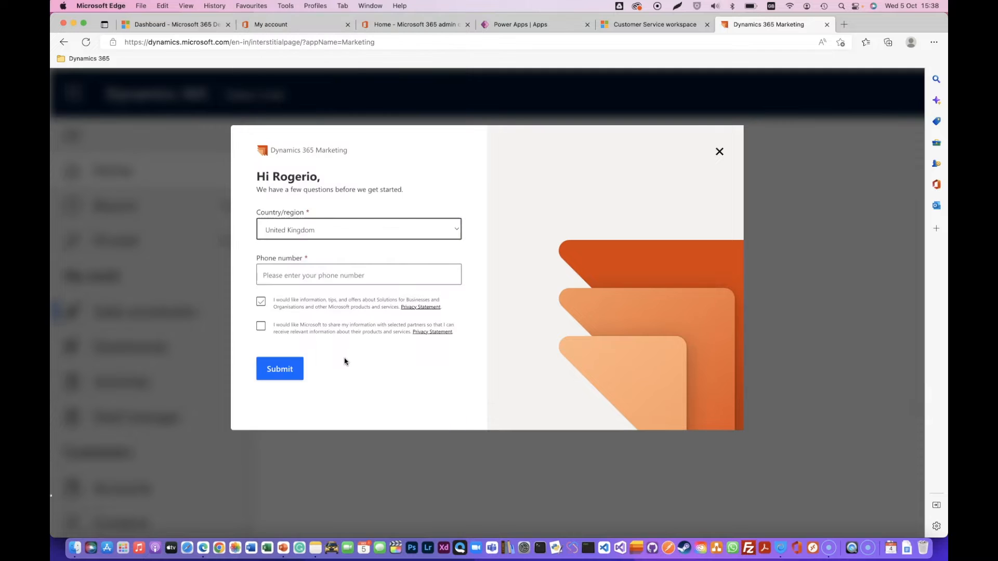
left_click(356, 278)
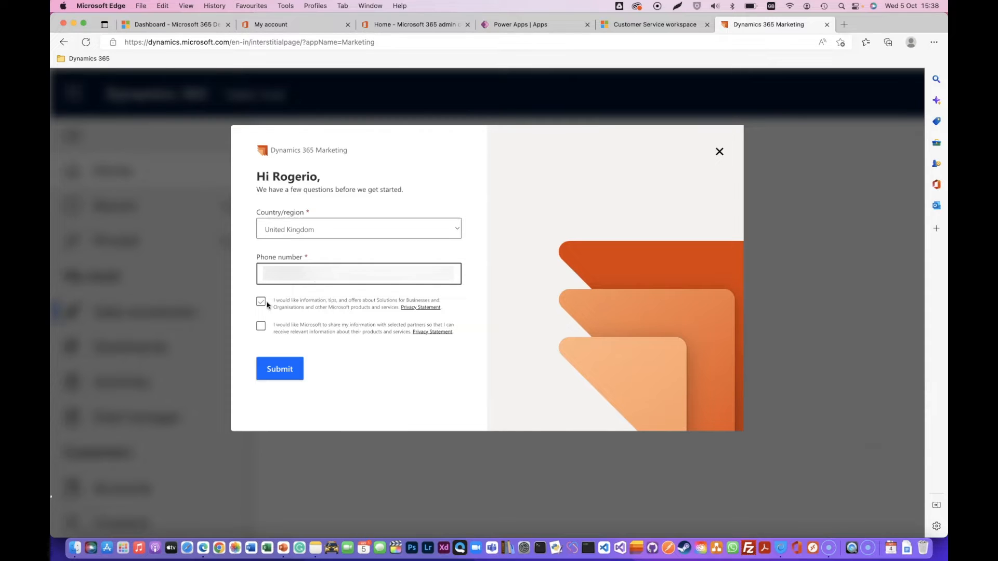
left_click(271, 365)
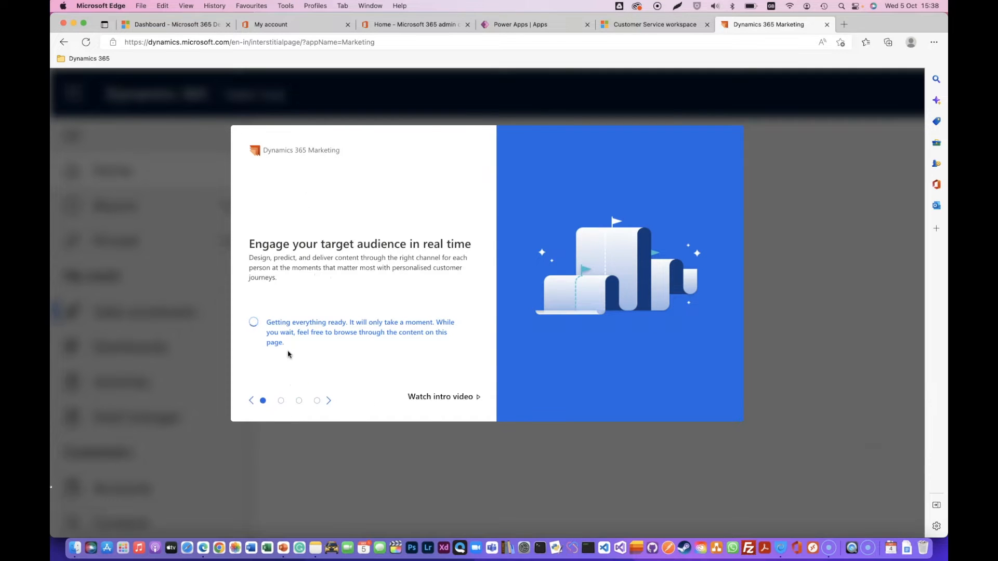
left_click(286, 326)
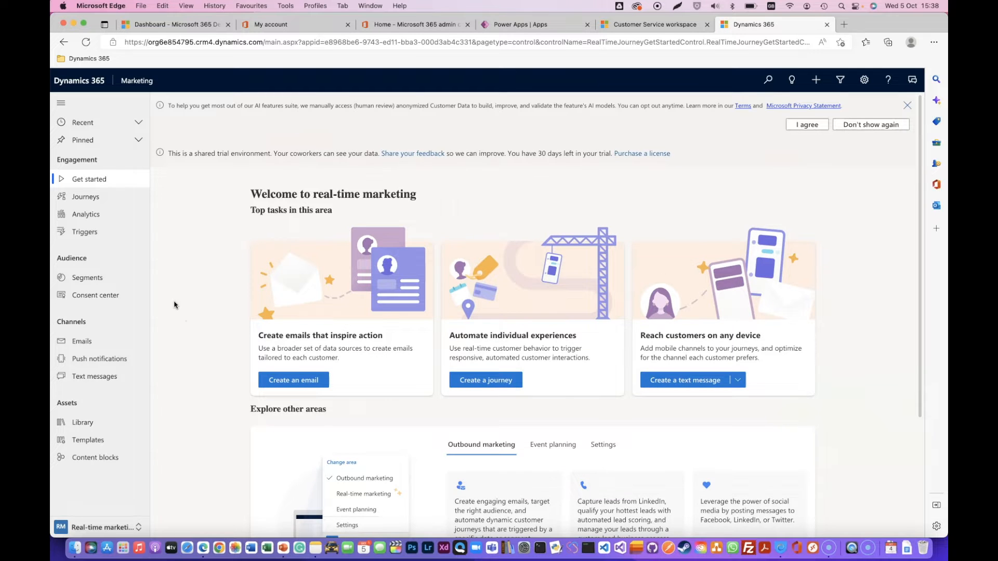
Step: Agree to the AI features data notice in the Marketing app and review the environment's published apps
left_click(803, 125)
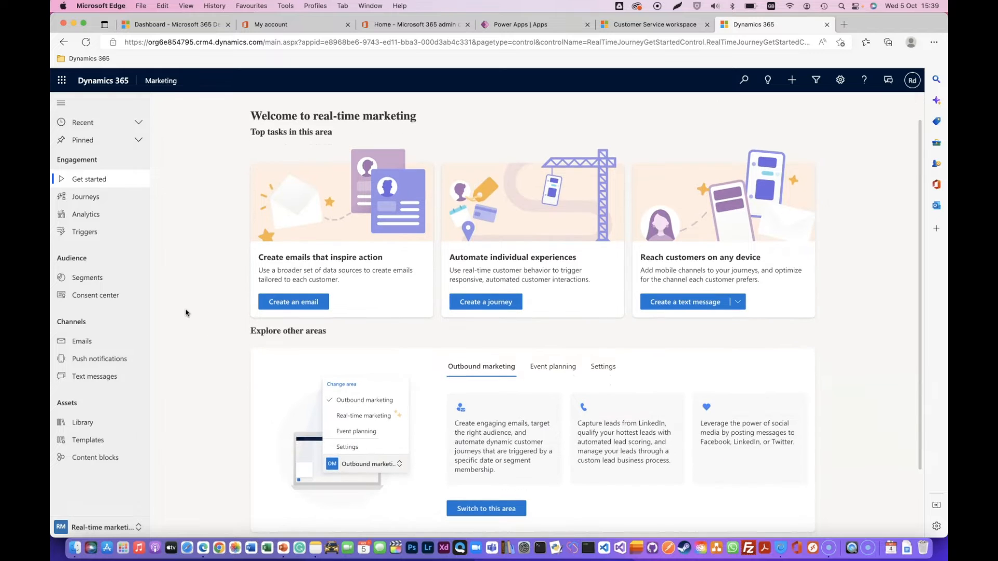
left_click(160, 83)
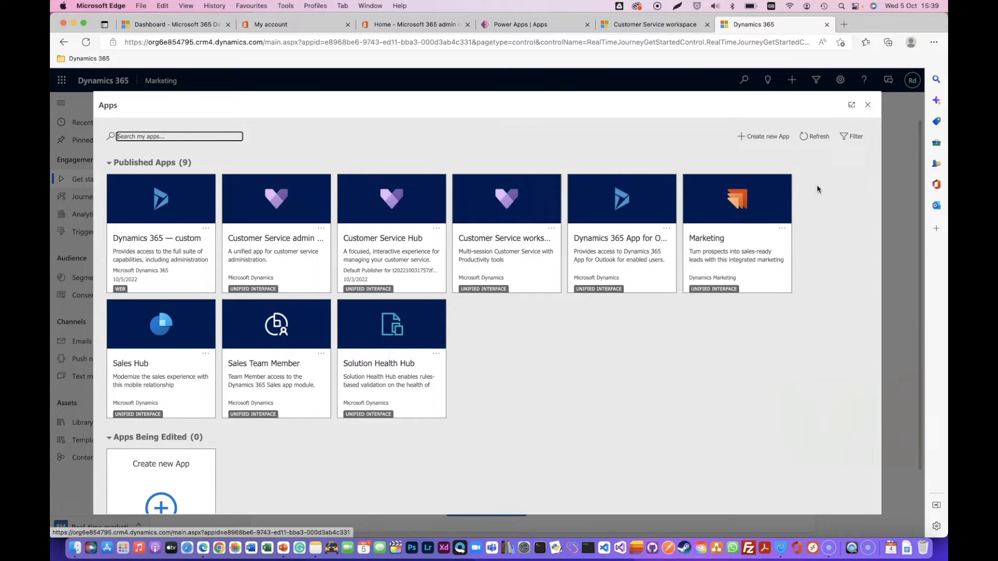
left_click(867, 104)
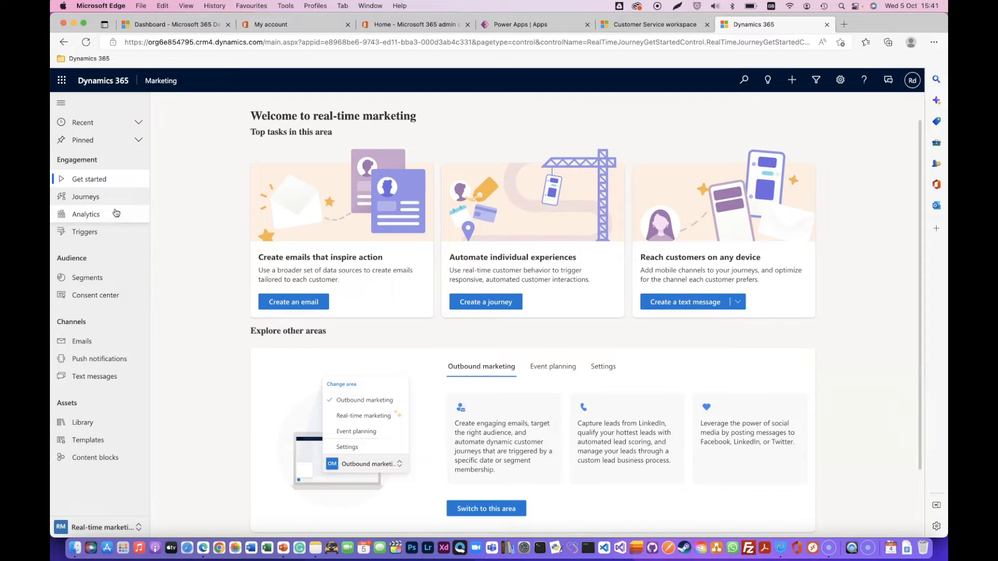
Step: Examine the Journeys, Analytics, Segments and Consent center areas of real-time marketing
left_click(98, 197)
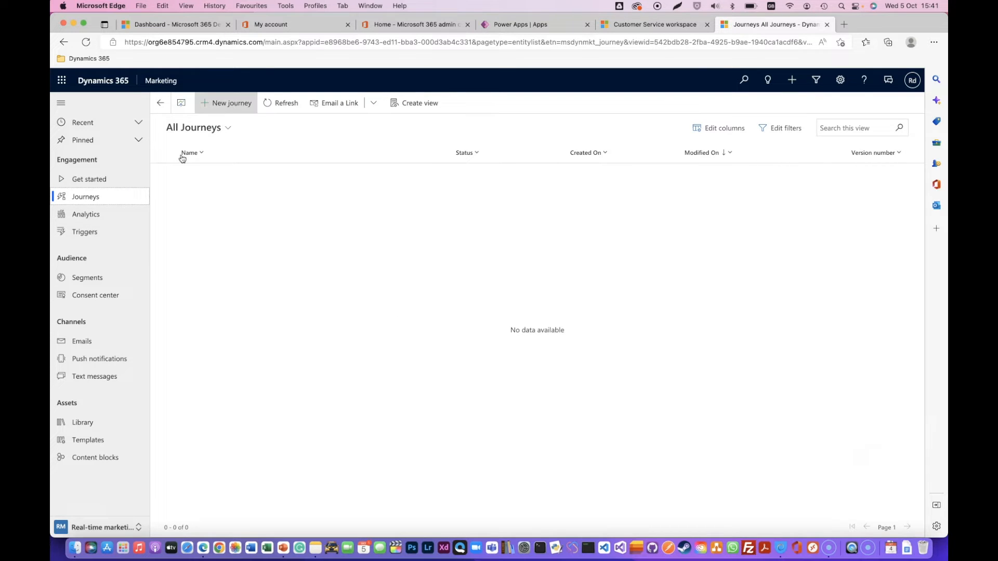
left_click(97, 218)
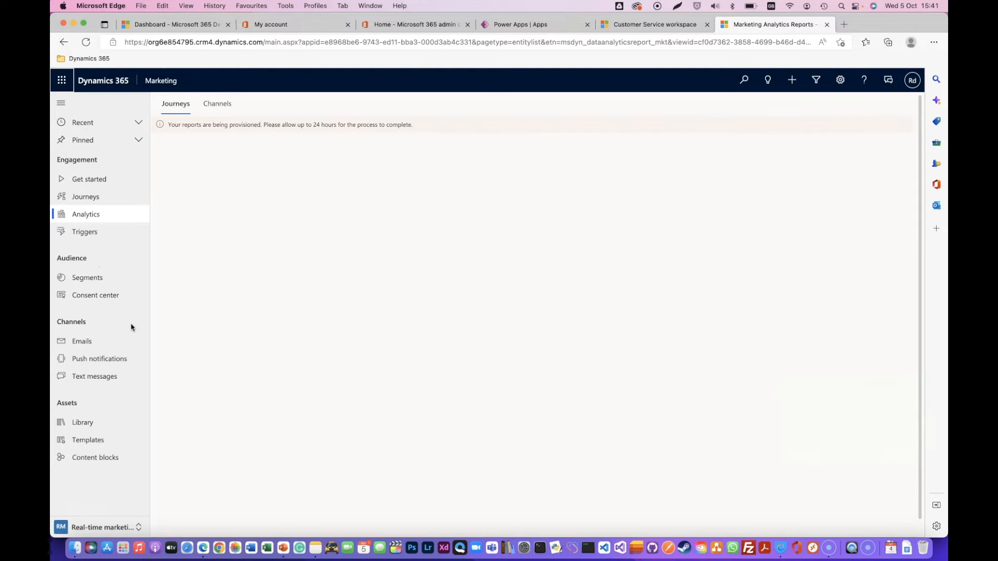
left_click(97, 282)
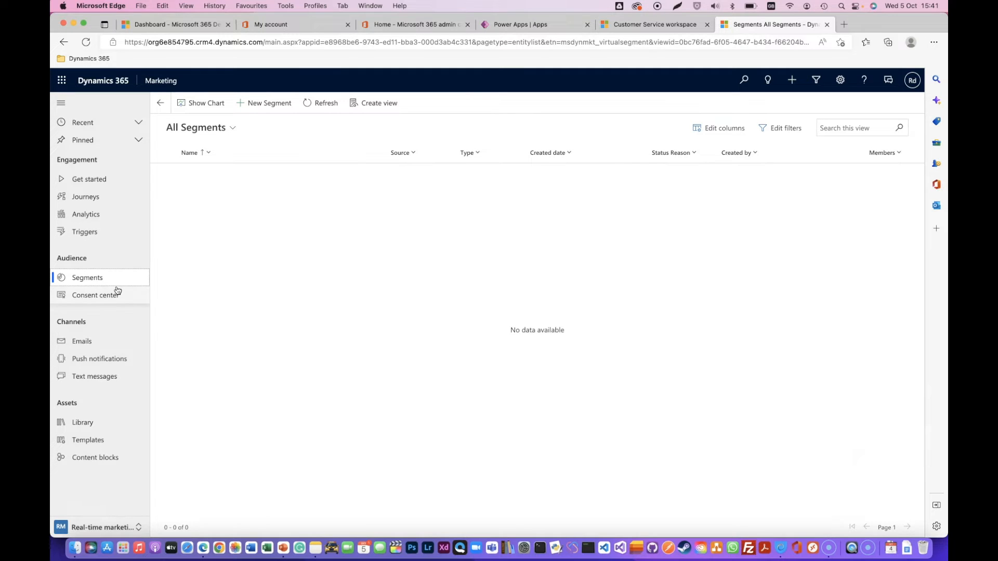
left_click(86, 296)
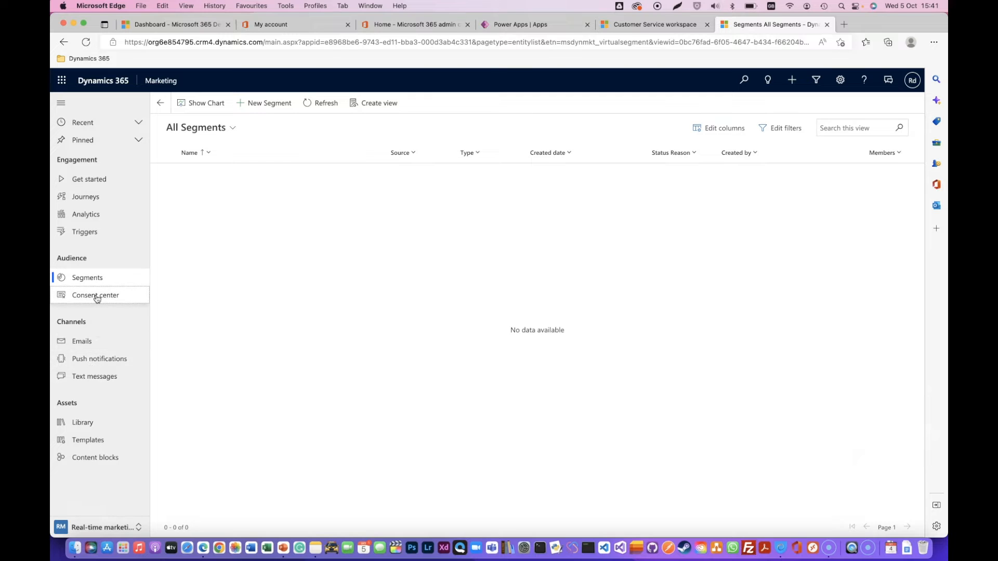
Step: Examine the Emails, Push notifications and Text messages channels and the asset Library
left_click(87, 339)
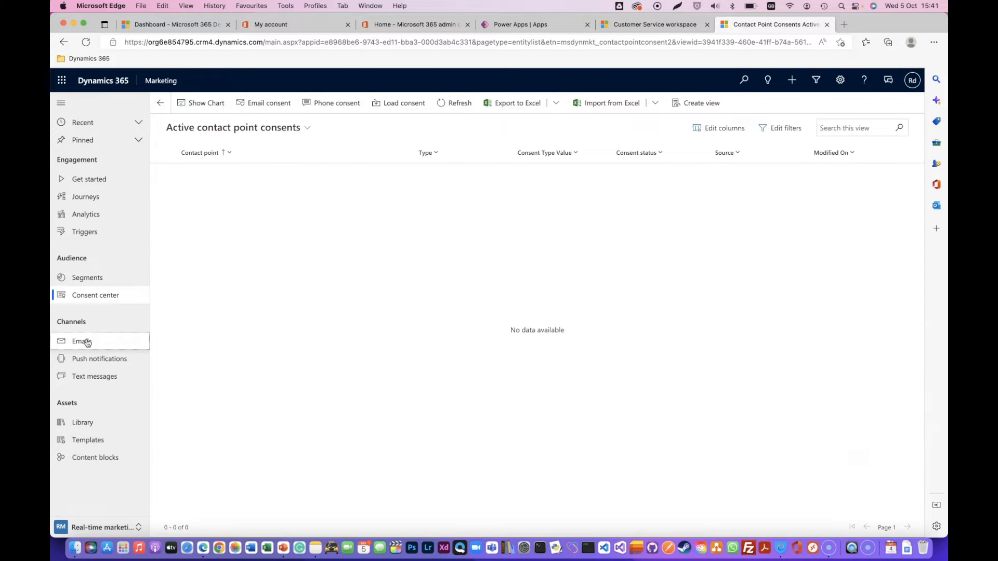
left_click(101, 365)
left_click(100, 383)
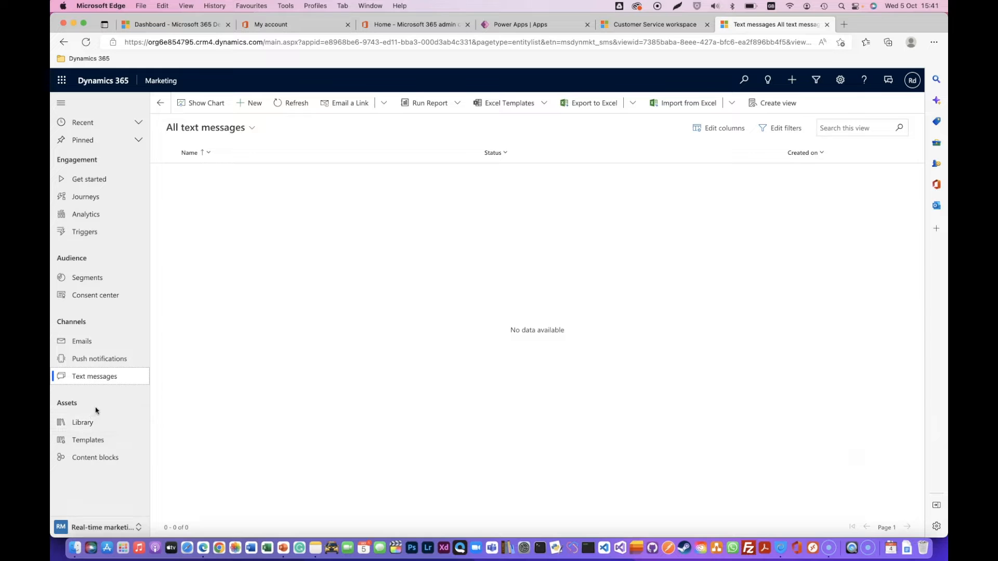
left_click(92, 422)
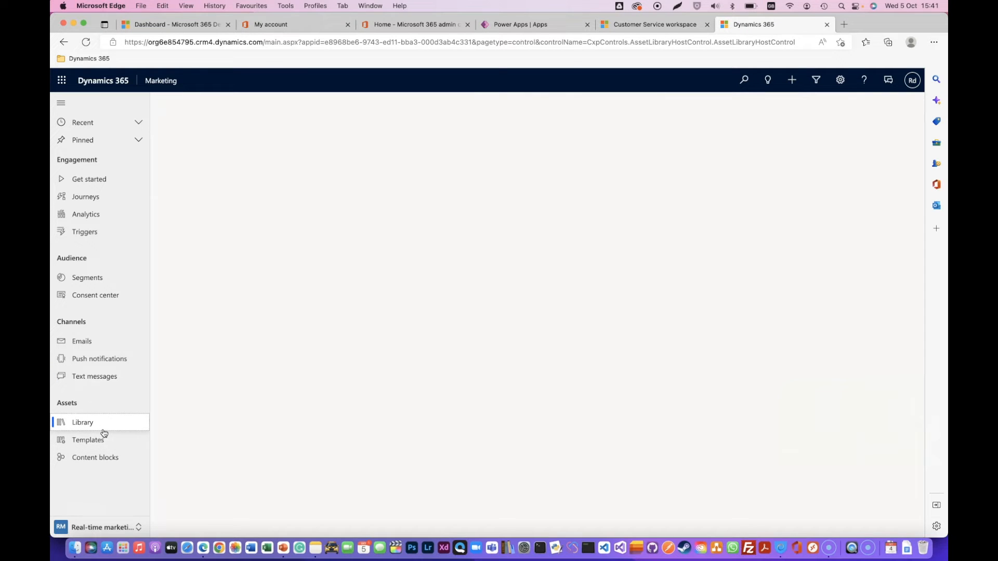
left_click(127, 527)
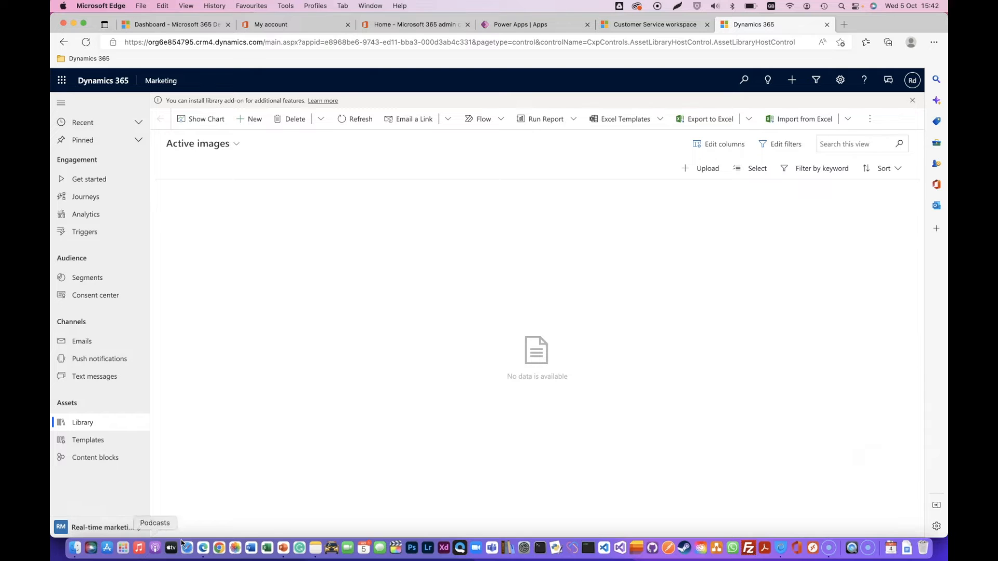
Step: Switch to PowerPoint and review the Dynamics 365 Apps Overview slide in the Introduction to Dynamics 365 presentation
left_click(283, 548)
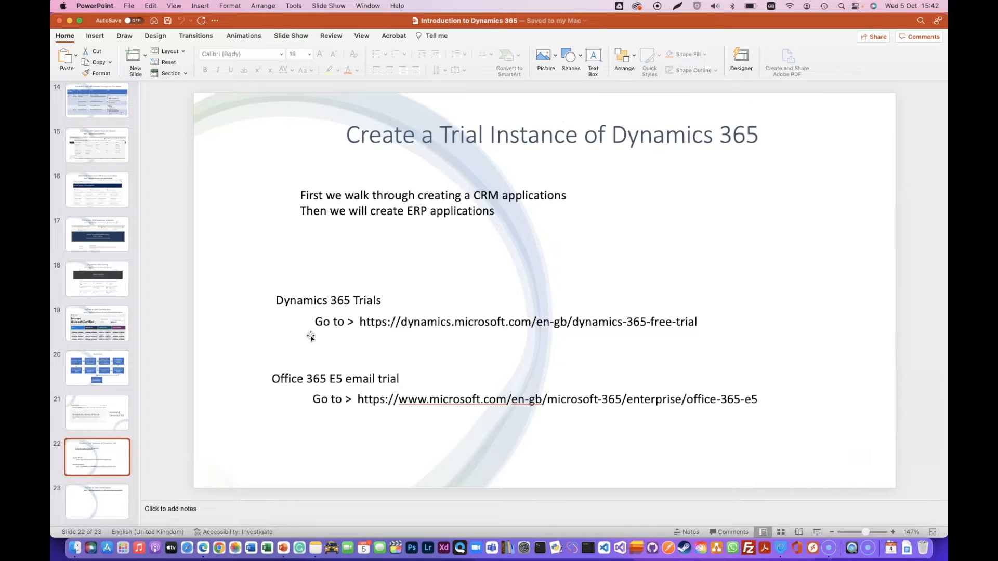
scroll(97, 257, "up", 15)
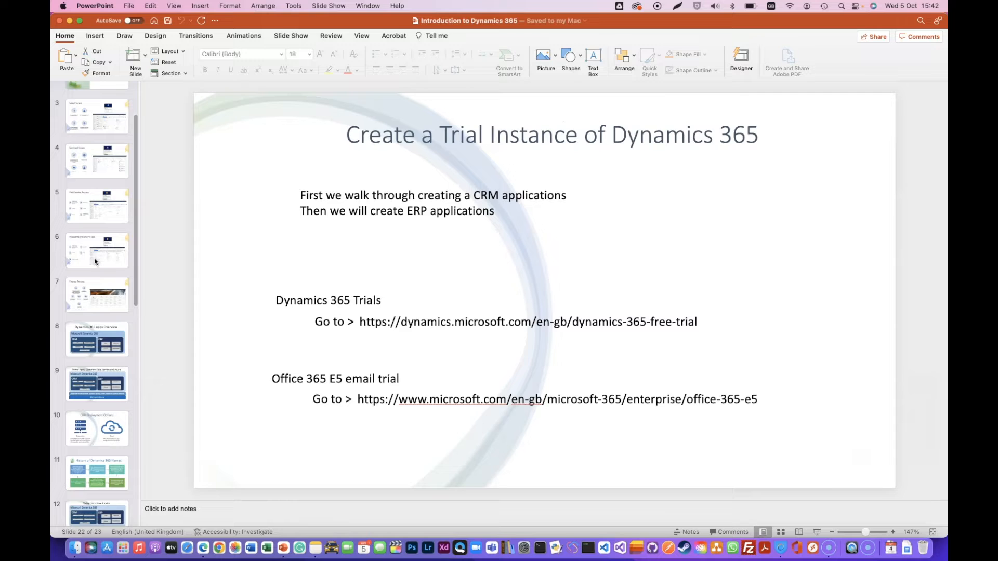
left_click(93, 334)
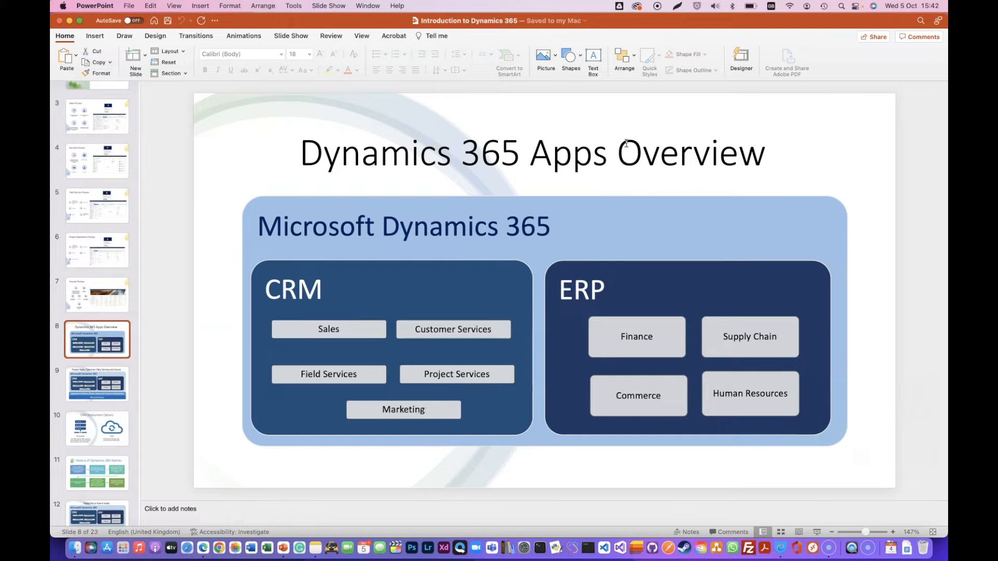
Step: Switch back to Microsoft Edge, load dynamics.microsoft.com/en-in/dynamics-365-free-trial/ in a new tab and start the Dynamics 365 Sales trial
left_click(202, 548)
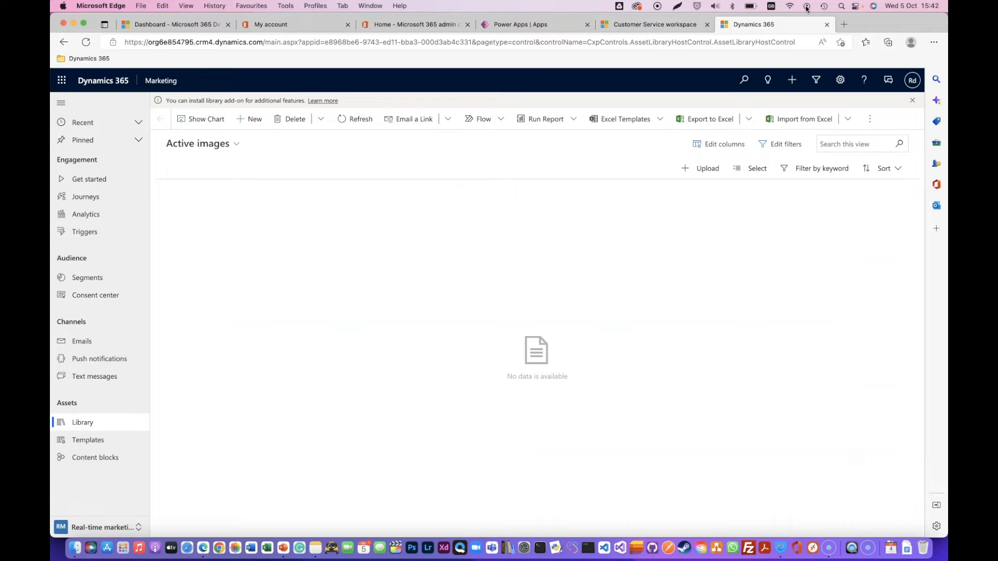
left_click(842, 26)
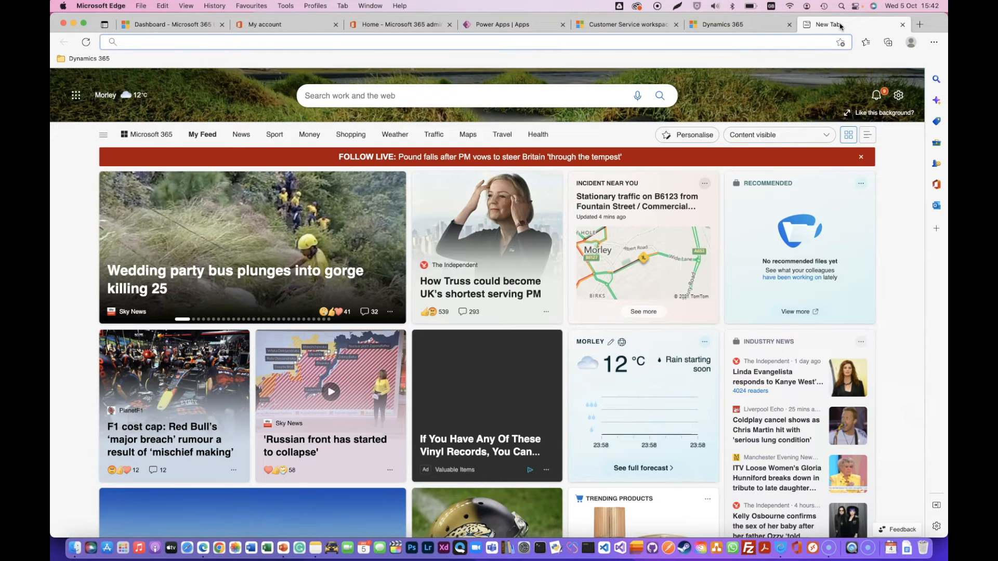
type("https://dynamics.microsoft.com/en-in/dynamics-365-free-trial/")
key("Return")
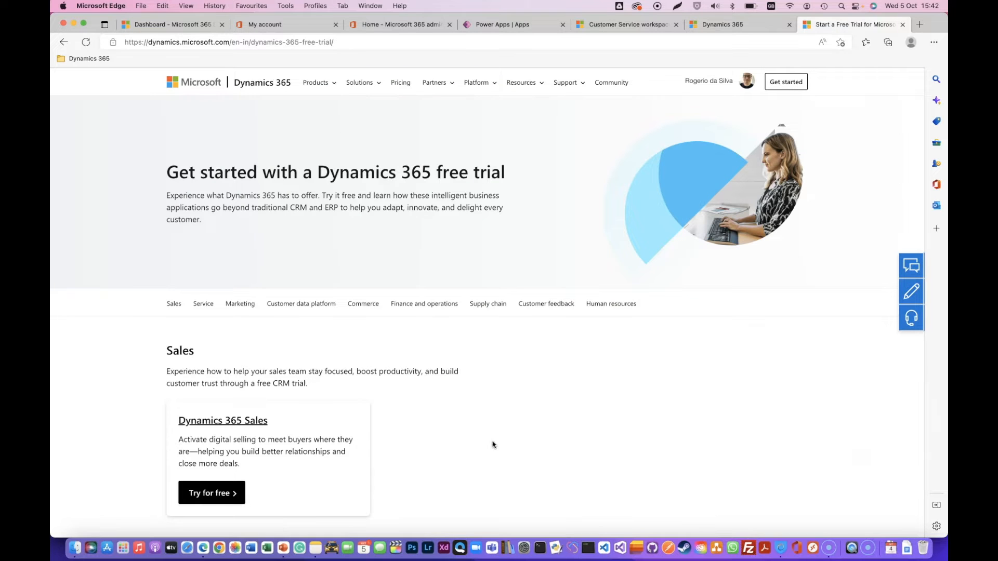
scroll(455, 471, "down", 3)
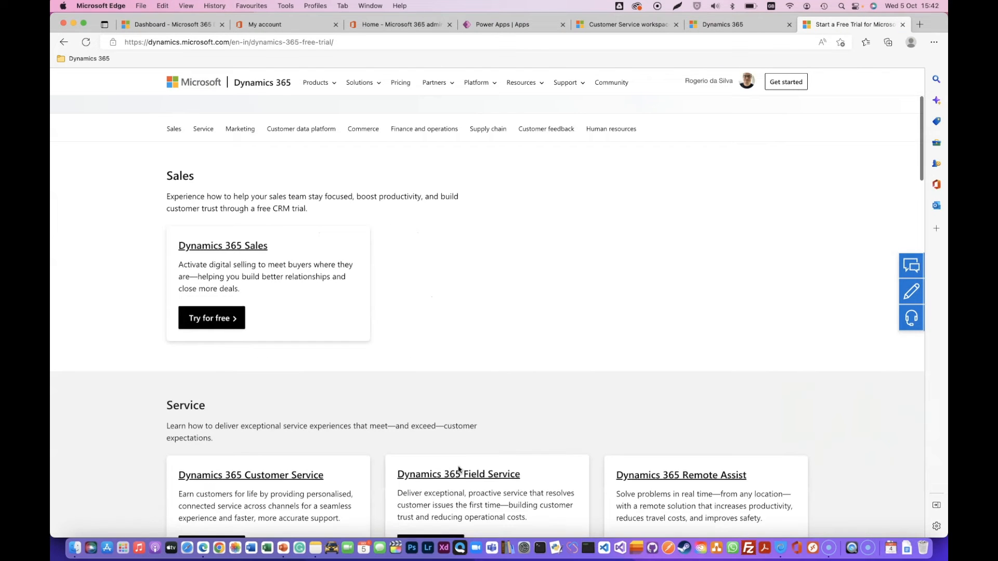
left_click(222, 320)
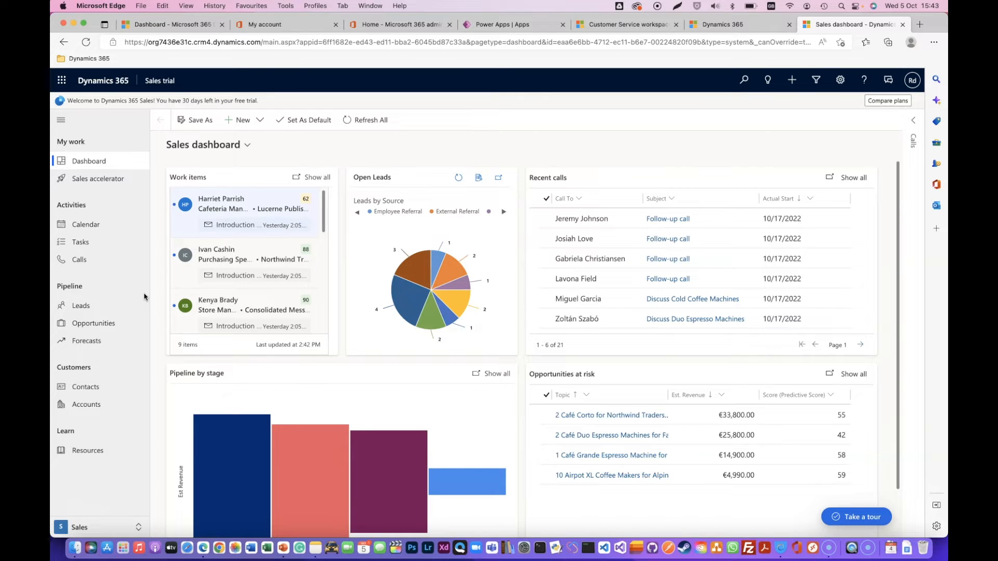
Step: Open the first lead in My Open Leads and view the Qualify stage details of its business process
left_click(83, 307)
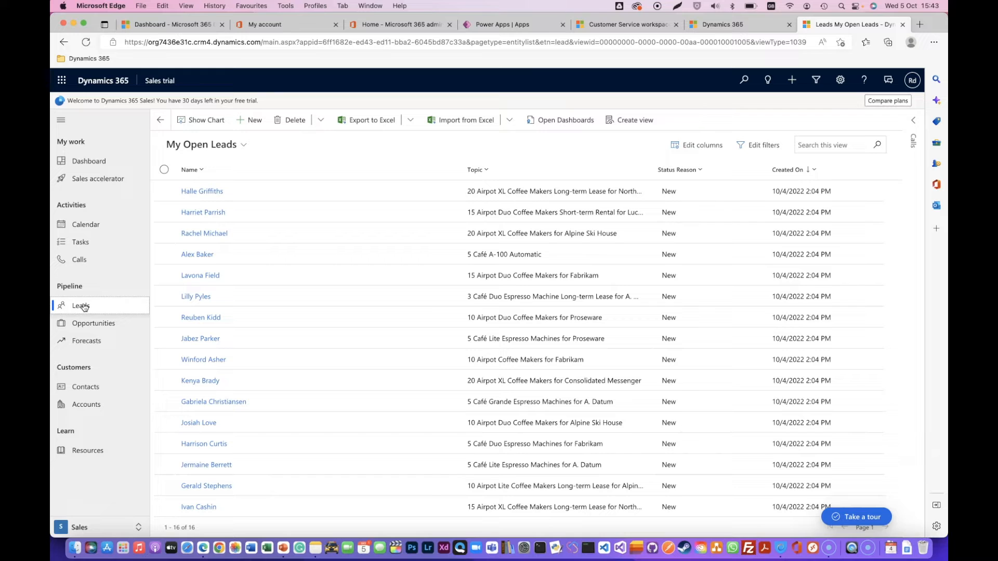
left_click(275, 196)
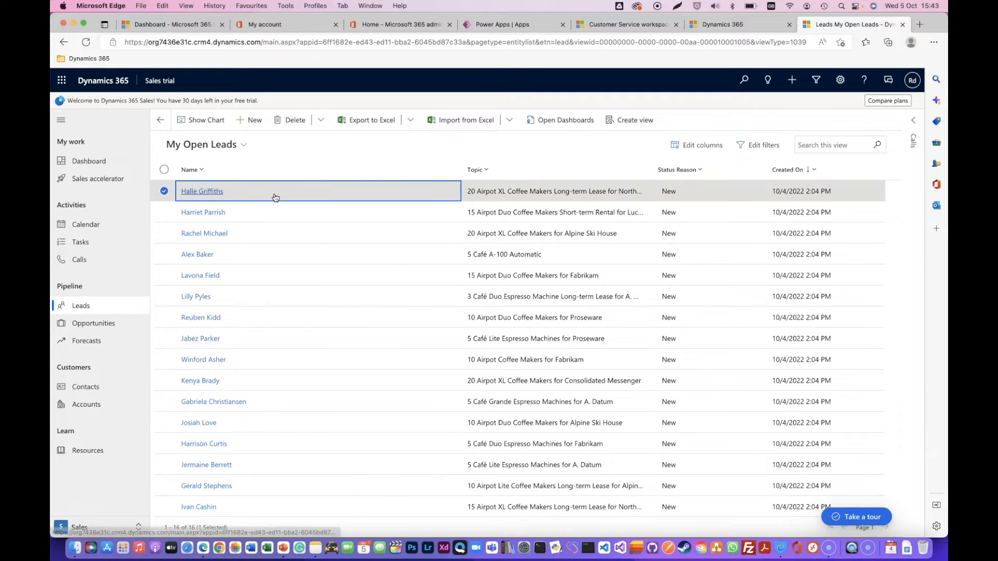
double_click(275, 196)
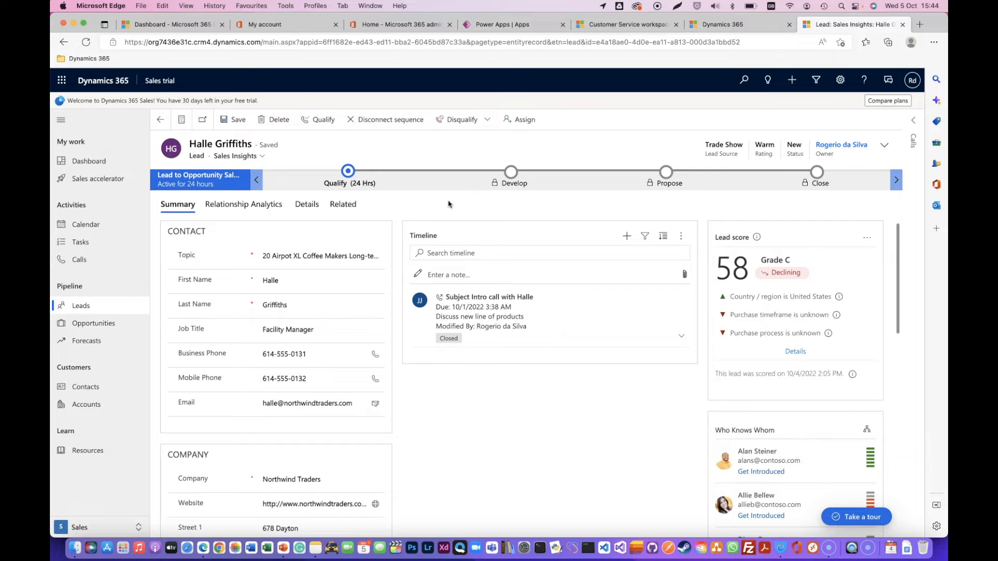
left_click(348, 173)
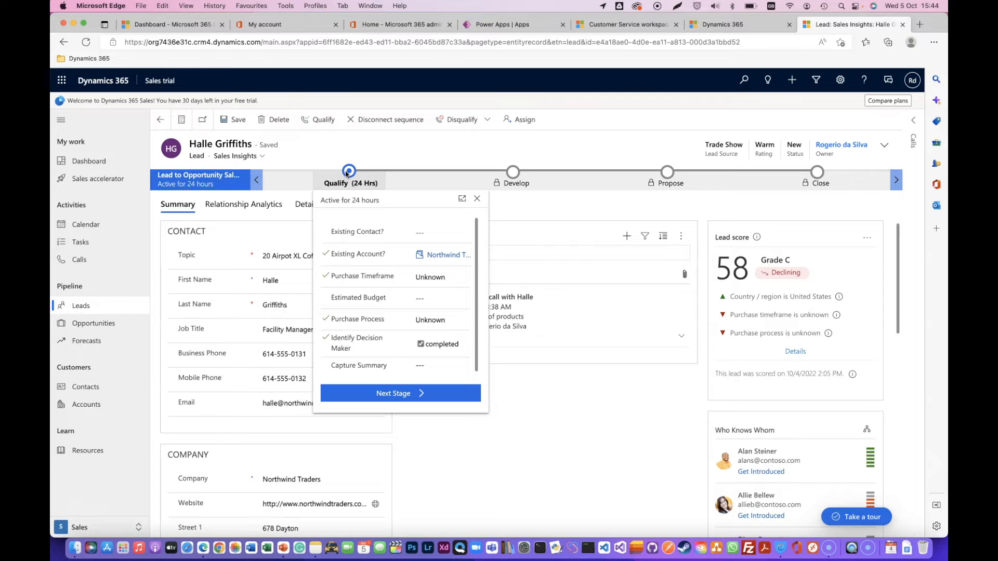
Step: Close the Qualify stage details and examine the lead's summary, including contact, company, timeline and lead score
left_click(451, 462)
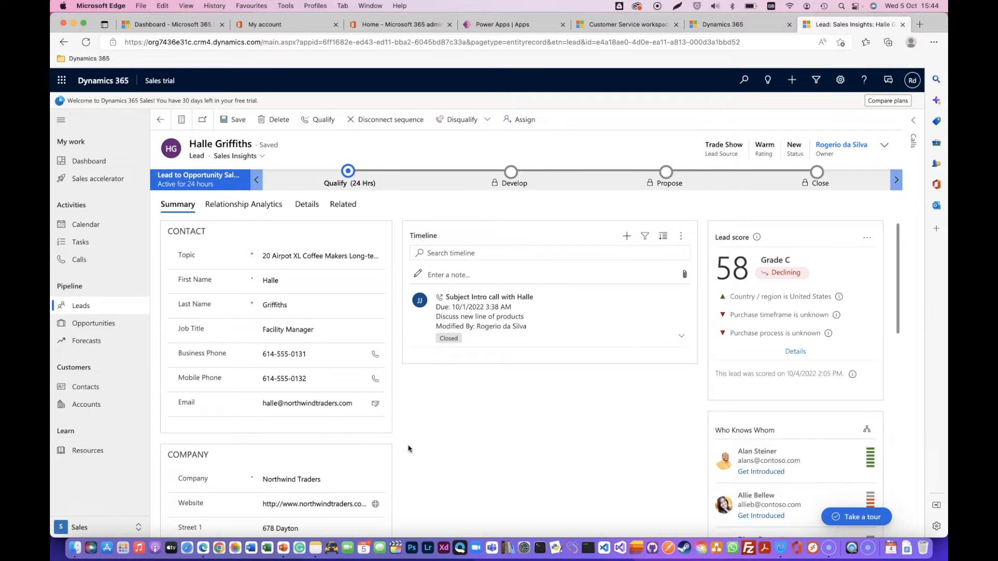
scroll(408, 449, "down", 5)
scroll(409, 448, "up", 5)
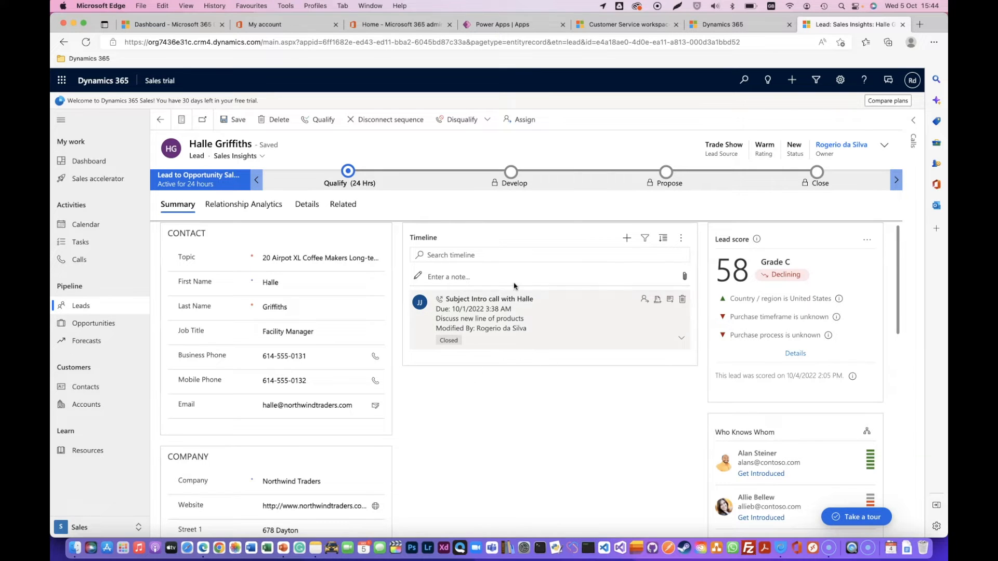
scroll(459, 457, "down", 3)
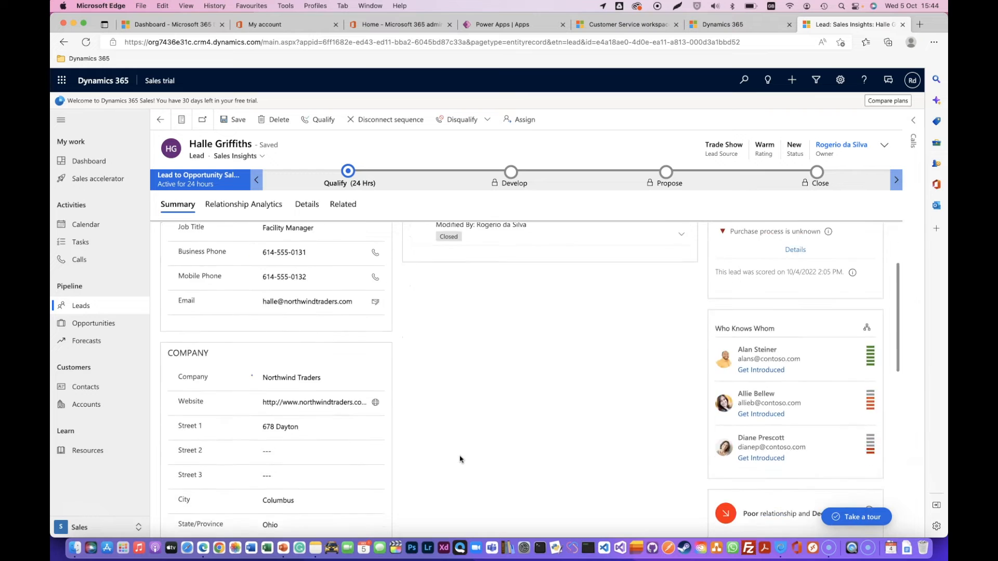
scroll(460, 459, "down", 10)
scroll(459, 458, "up", 14)
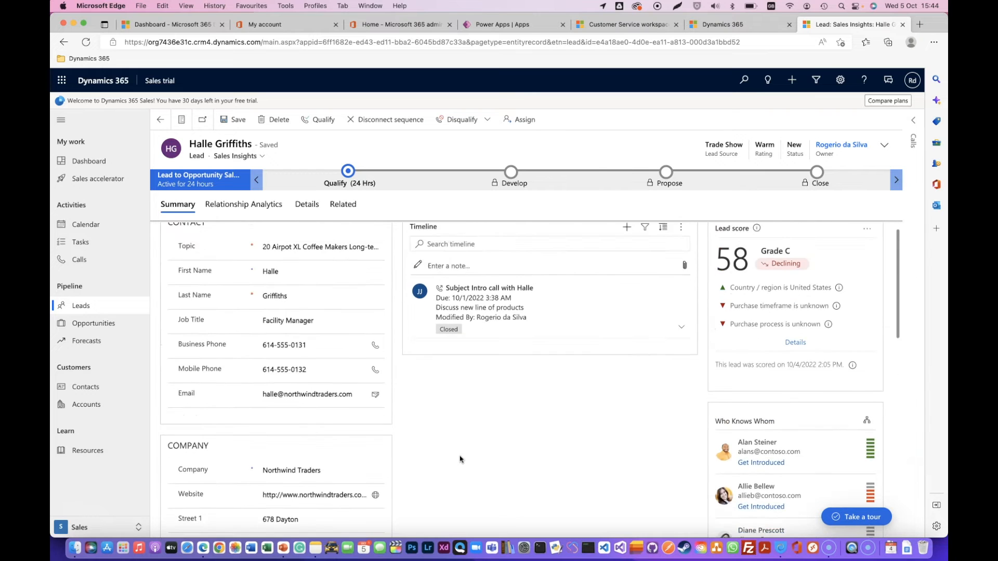
scroll(459, 459, "down", 3)
scroll(460, 460, "up", 4)
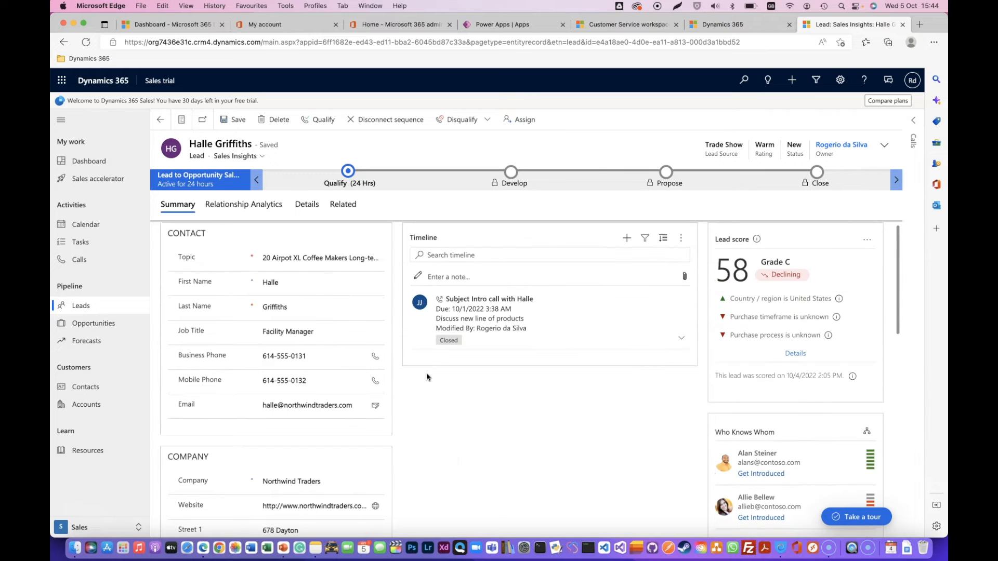
Step: Set Existing Contact in the Qualify stage to the first listed contact and check the next-stage opportunity selection without creating one
left_click(348, 179)
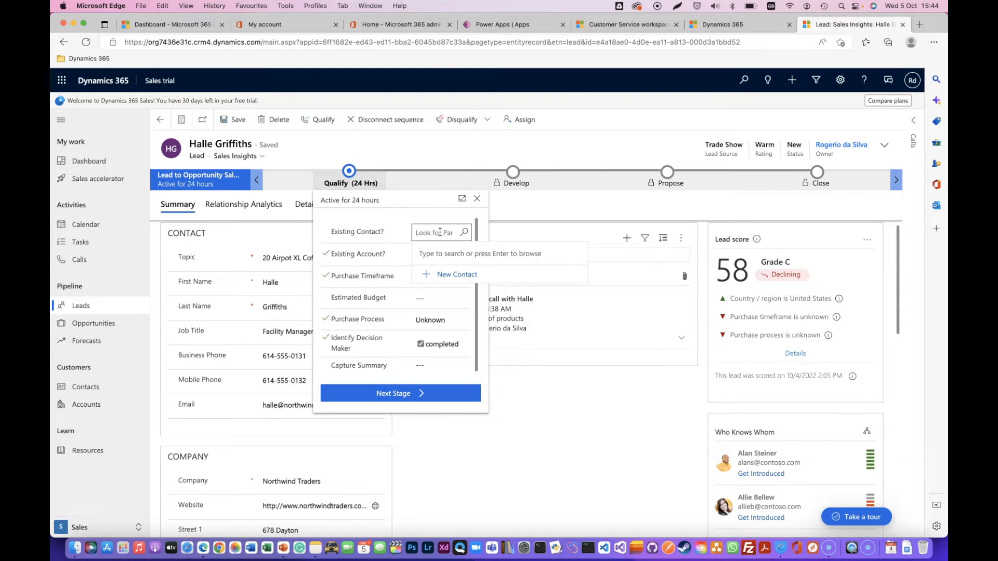
left_click(465, 233)
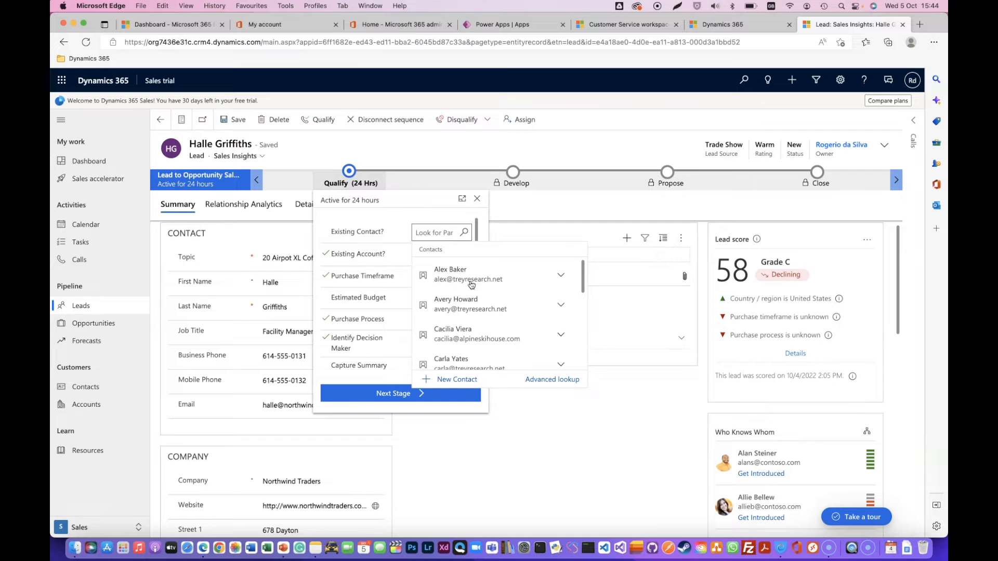
left_click(470, 274)
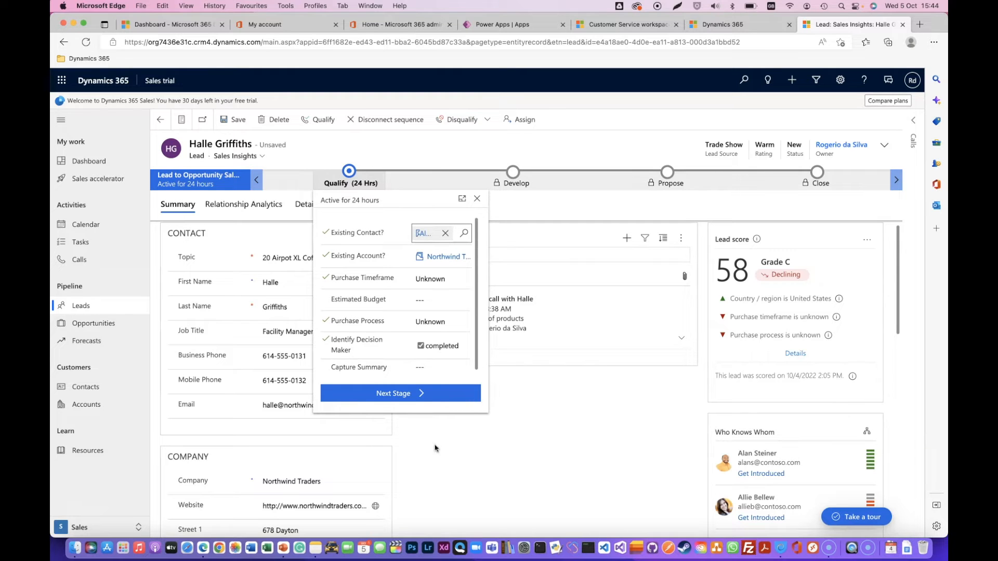
left_click(407, 395)
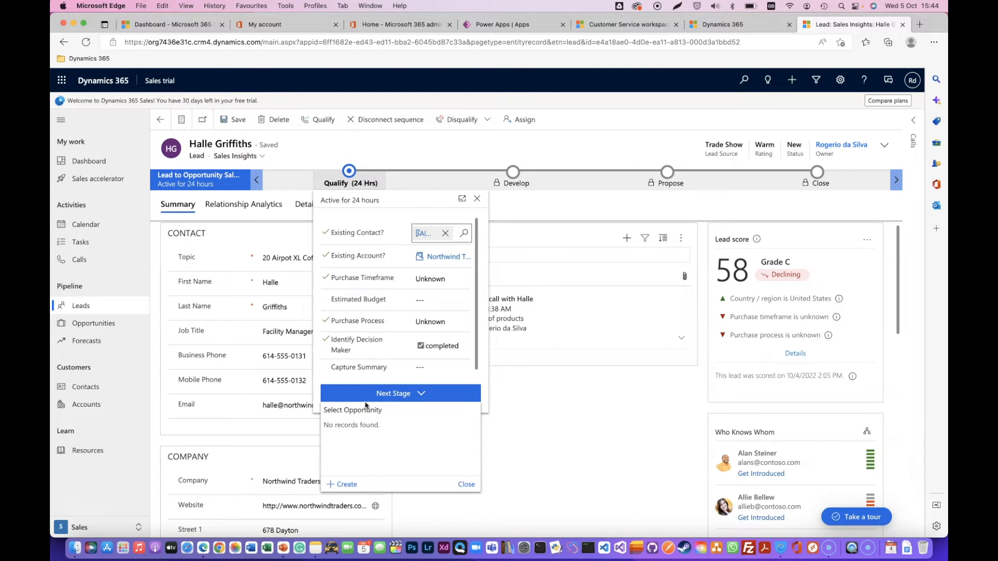
left_click(467, 486)
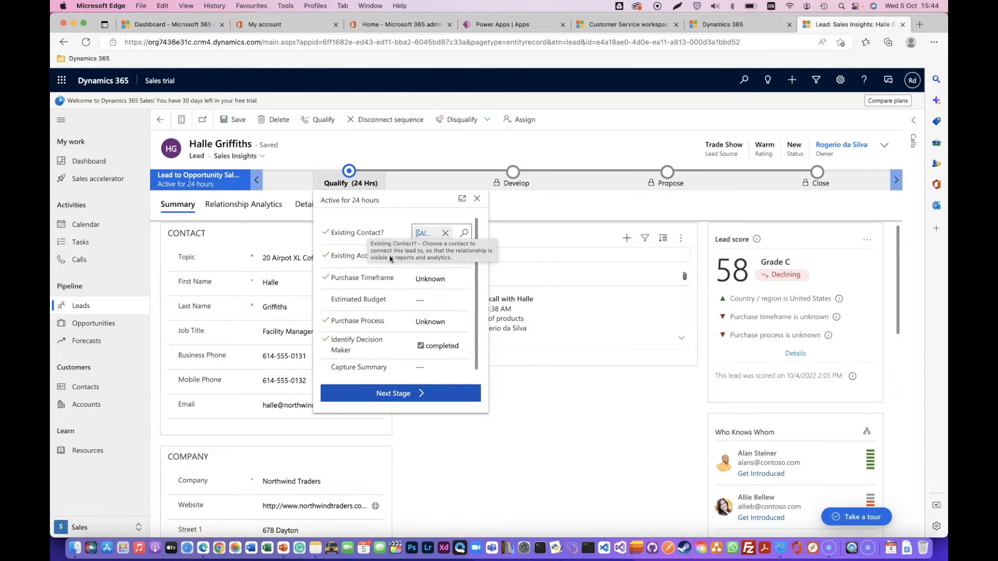
Step: View the Develop, Propose and Close stages of the lead's business process
left_click(512, 181)
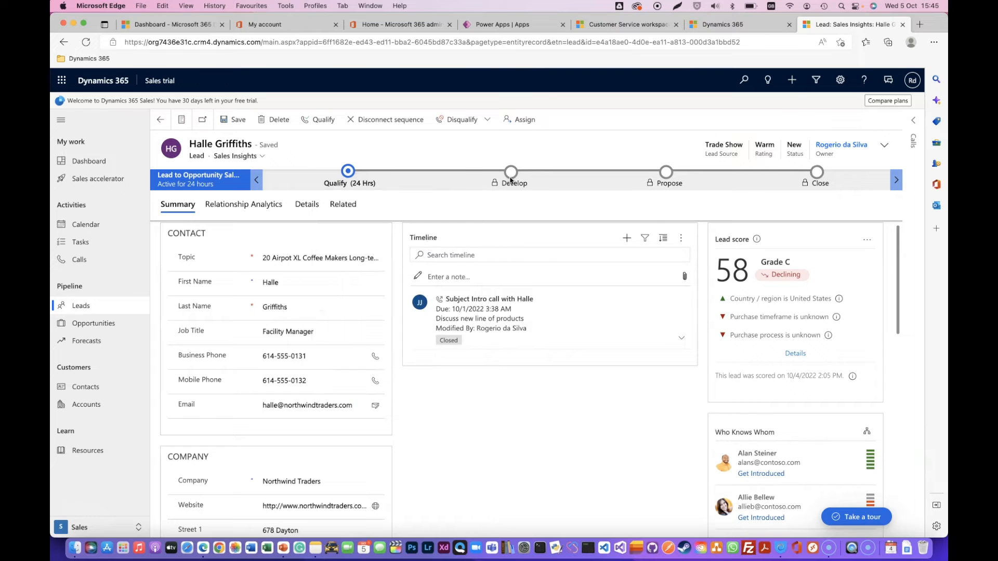
left_click(654, 185)
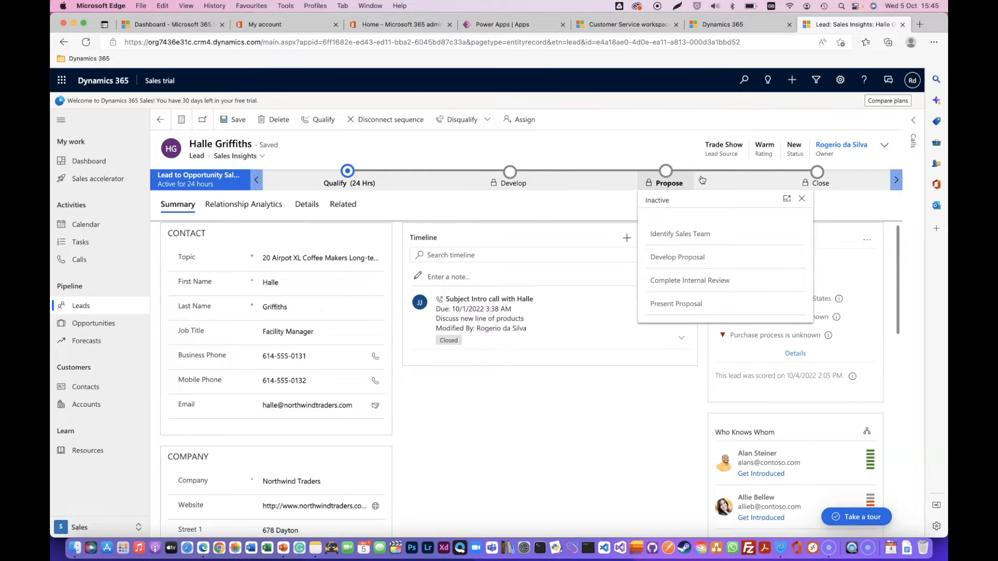
left_click(814, 177)
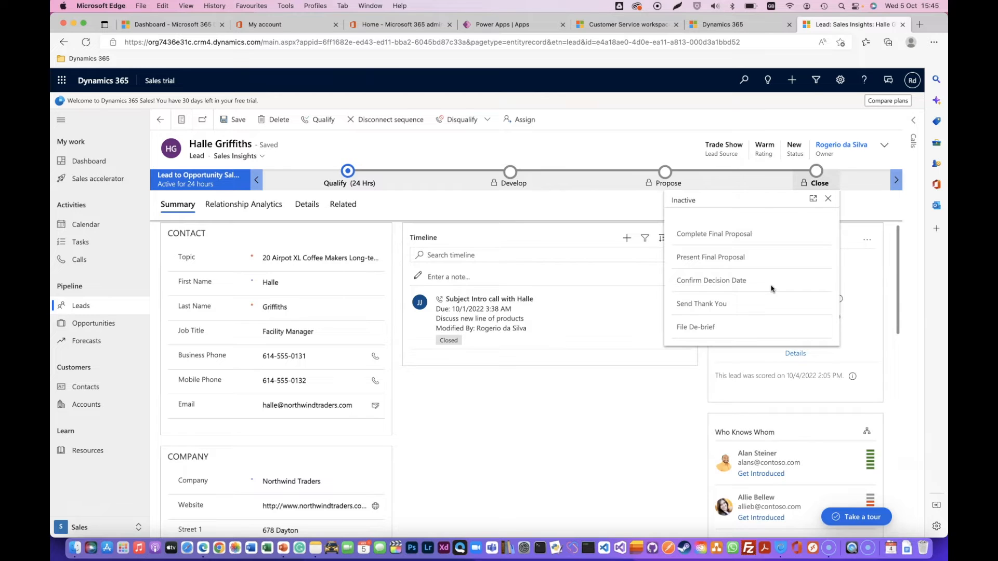
left_click(507, 479)
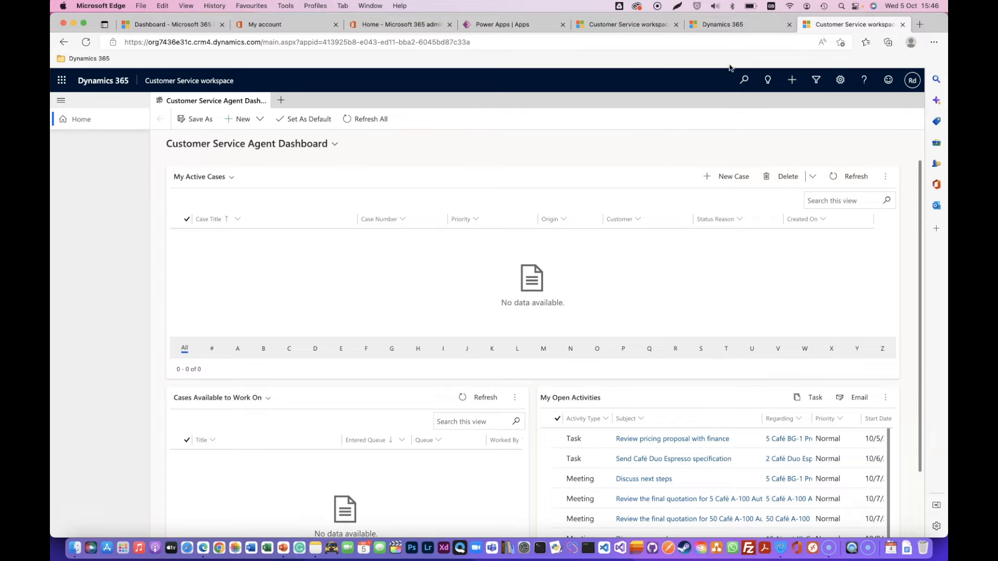
Step: Load dynamics.microsoft.com/en-in/dynamics-365-free-trial/ in a new browser tab
left_click(734, 26)
left_click(842, 26)
left_click(918, 25)
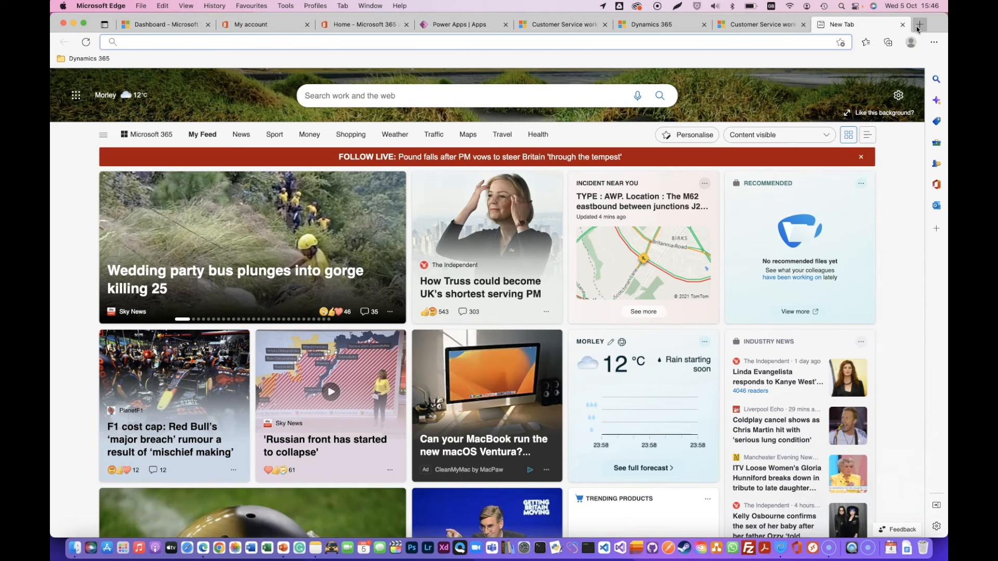
type("https://dynamics.microsoft.com/en-in/dynamics-365-free-trial/")
key("Return")
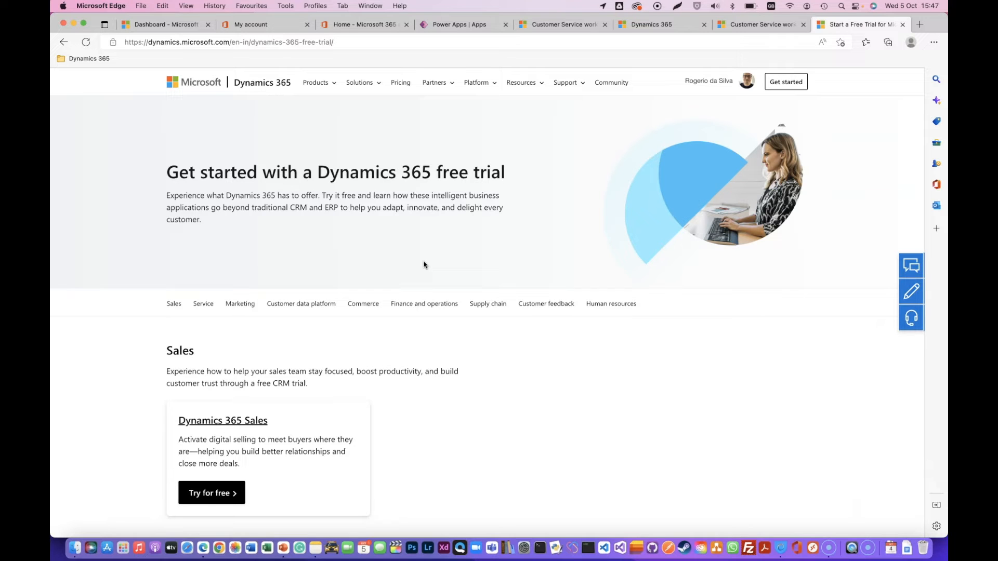
Step: Look through the Service and Marketing free trial offers and switch to PowerPoint
scroll(424, 265, "down", 8)
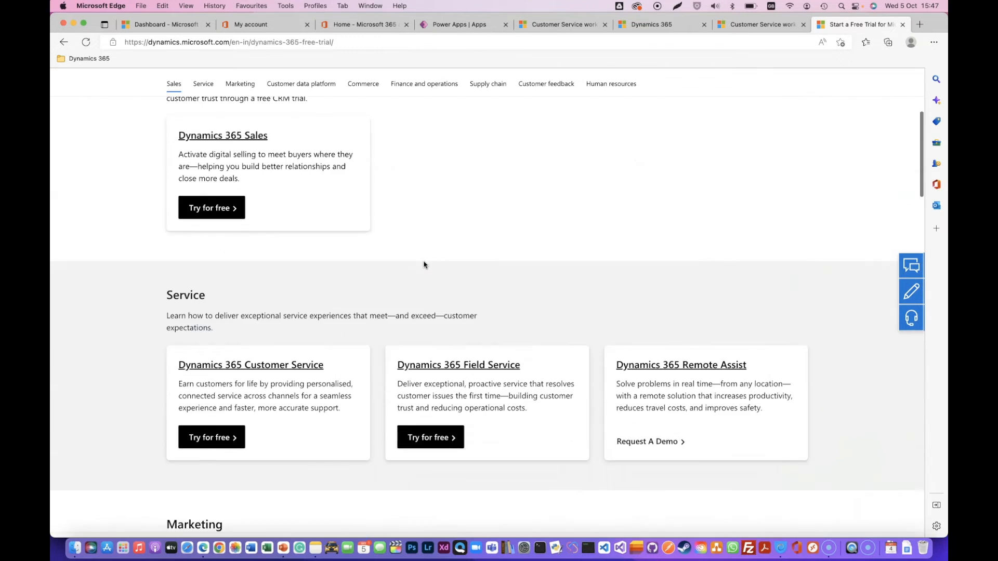
scroll(423, 265, "down", 5)
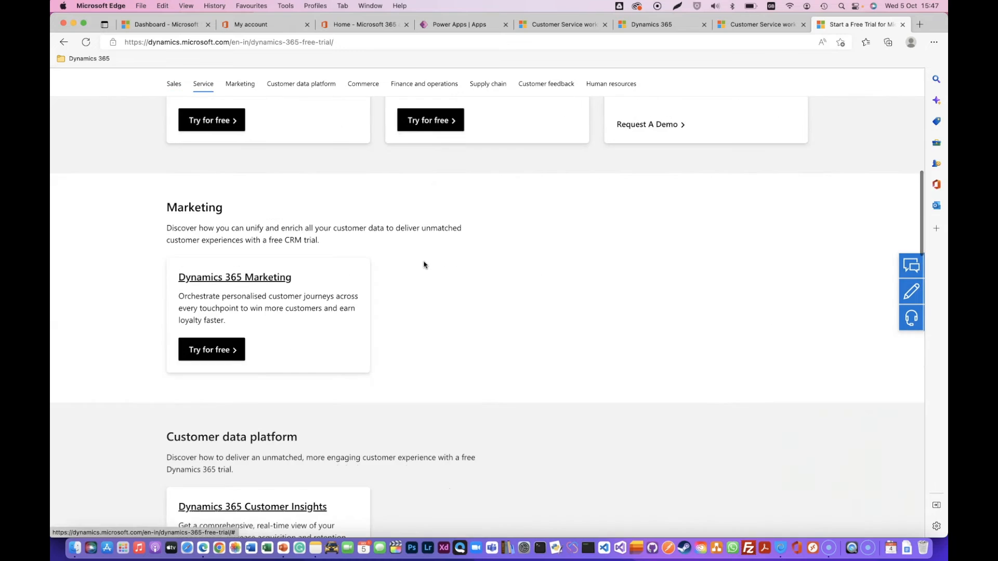
scroll(424, 266, "up", 1)
scroll(423, 265, "up", 2)
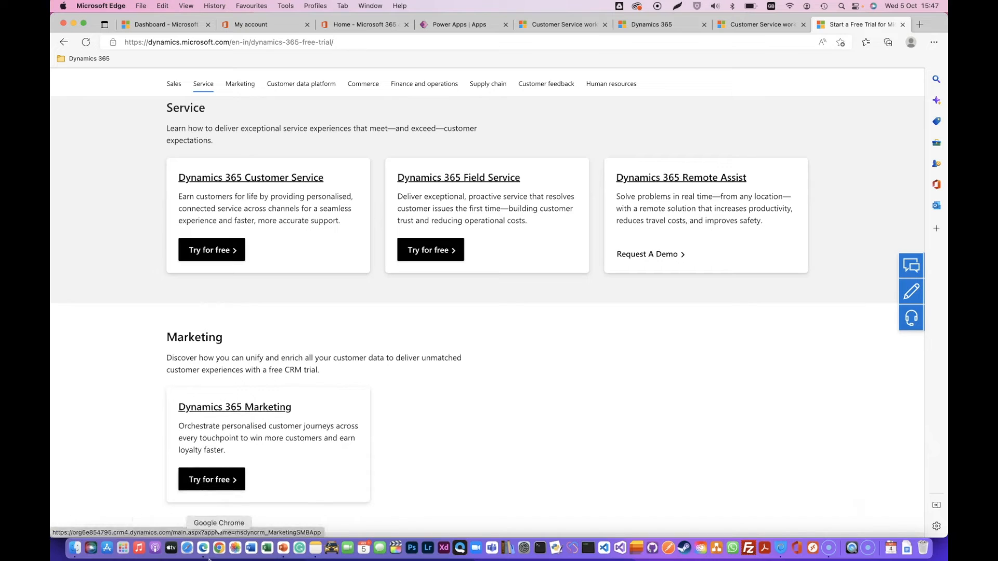
left_click(283, 549)
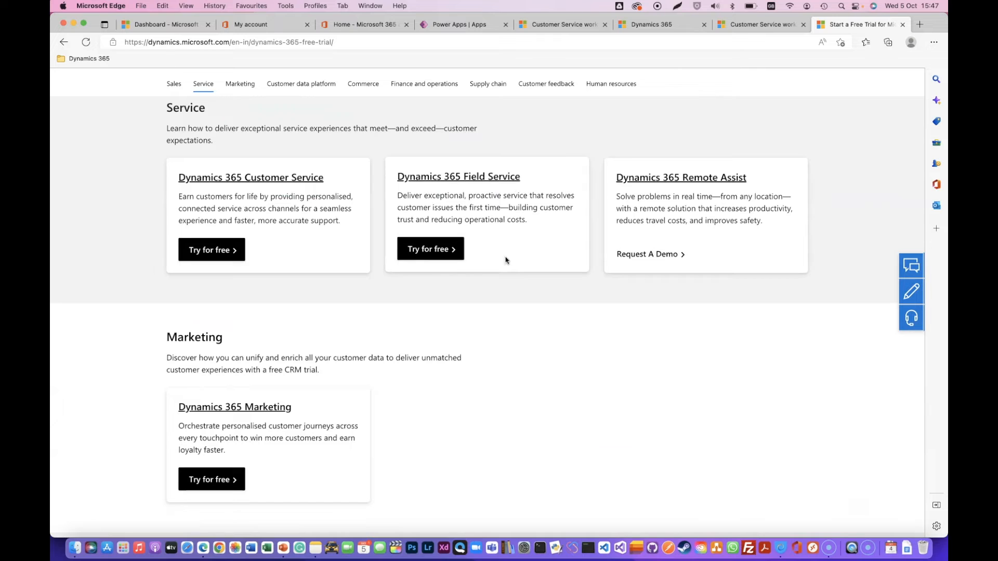
Step: Back in Microsoft Edge, request the Dynamics 365 Field Service free trial and accept the subscription agreement
left_click(430, 250)
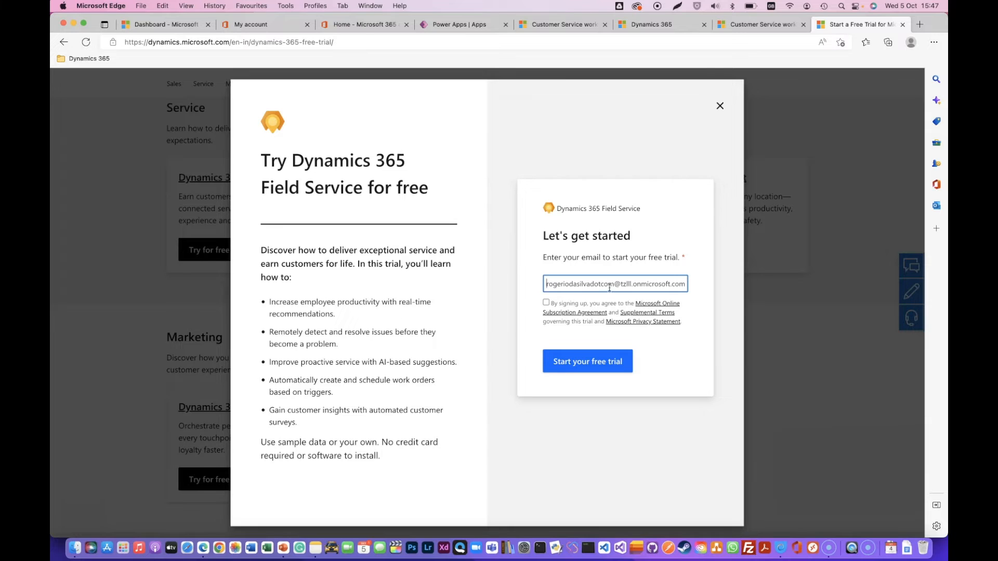
left_click(546, 303)
left_click(577, 358)
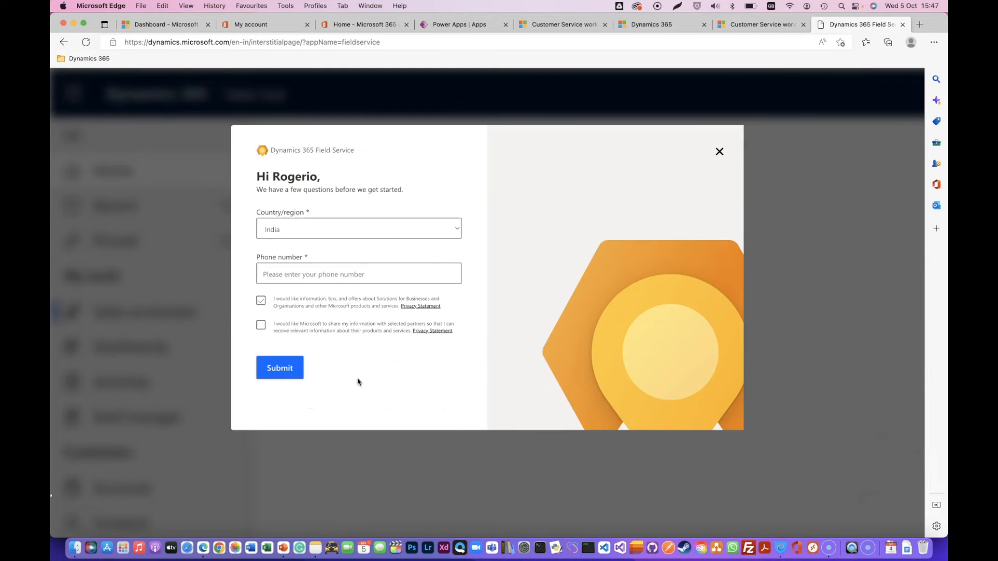
Step: Set the trial's country/region to United Kingdom, enter the phone number and submit the form
left_click(374, 229)
scroll(319, 494, "down", 15)
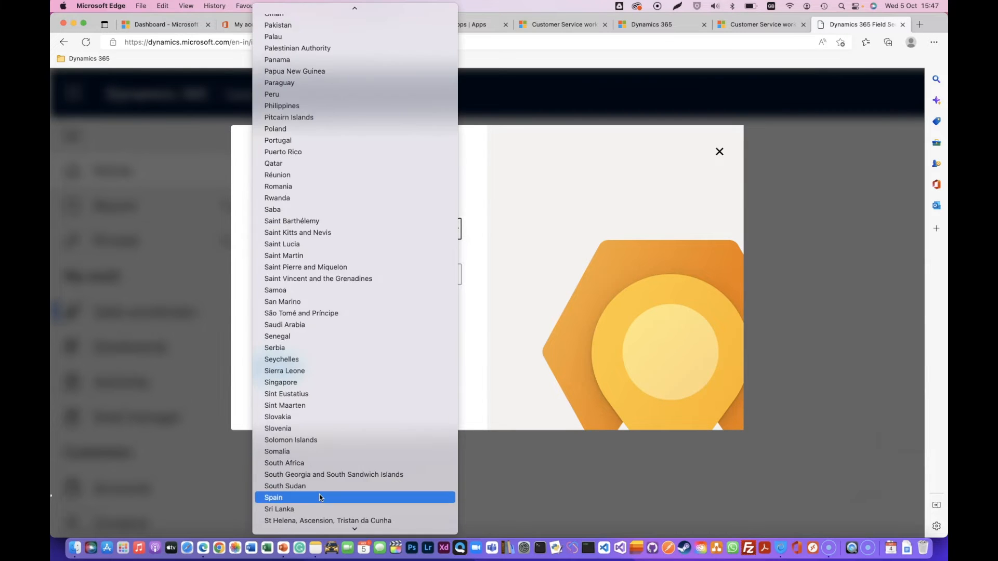
scroll(320, 494, "down", 5)
left_click(320, 399)
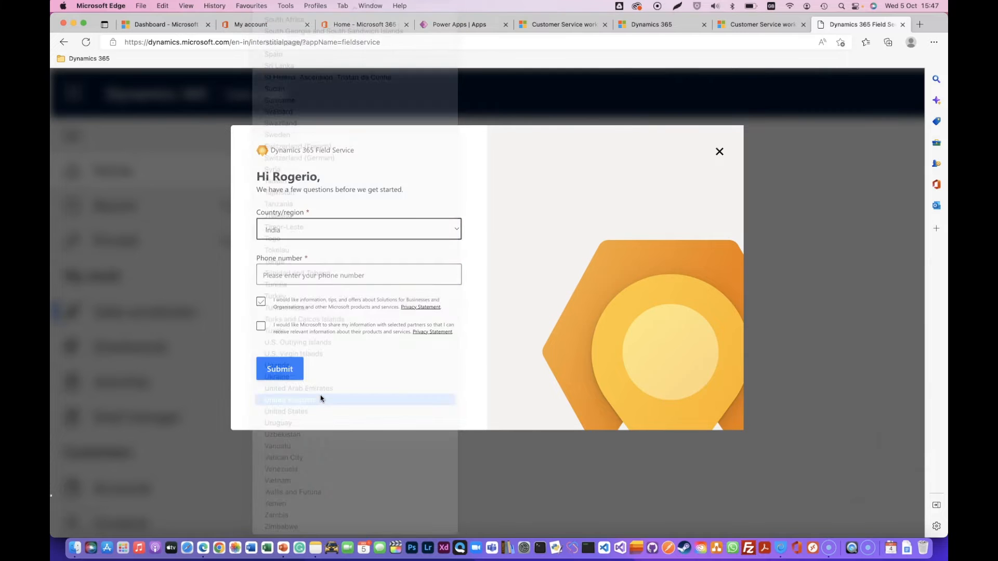
left_click(334, 280)
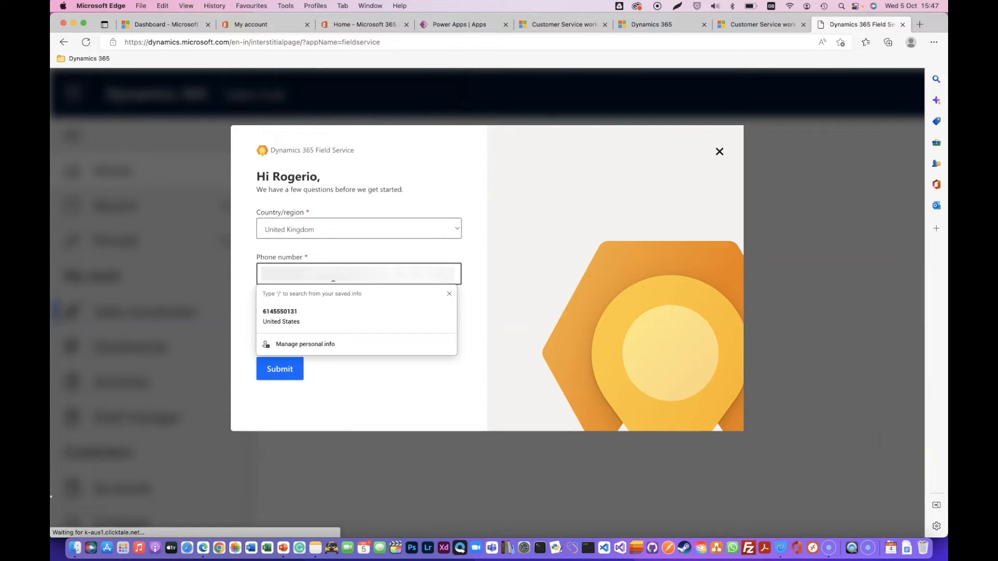
type("0")
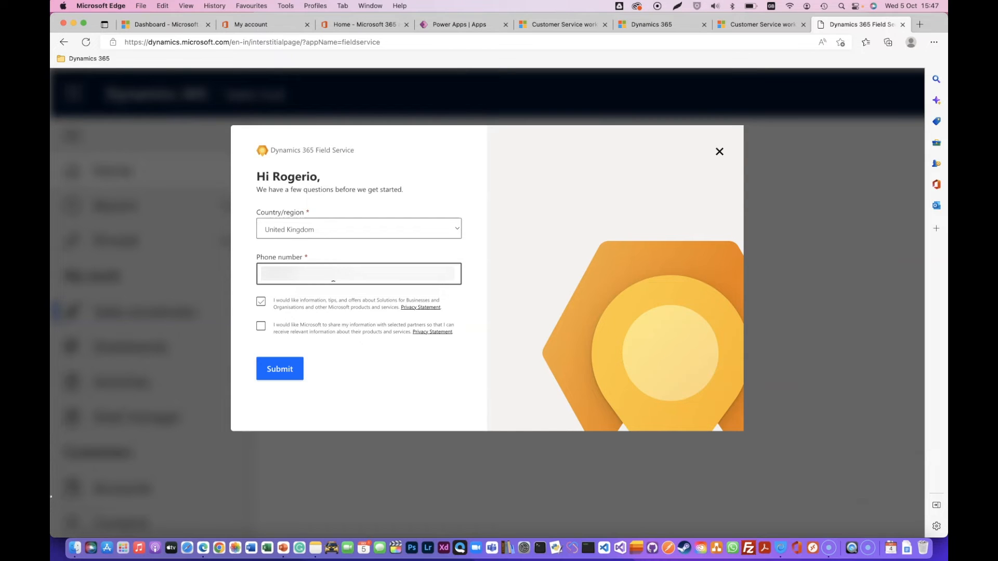
left_click(263, 300)
left_click(261, 302)
left_click(278, 363)
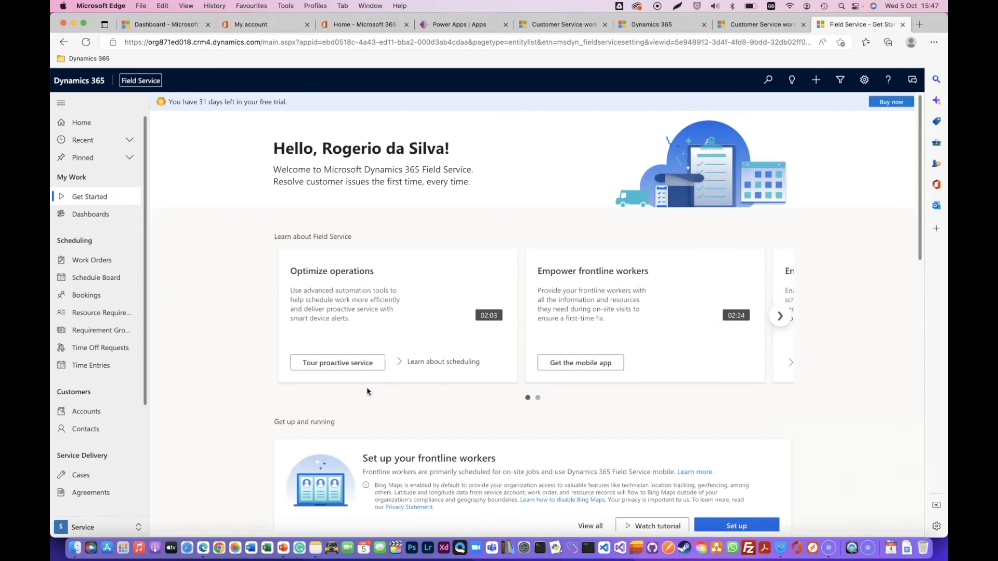
Step: Review the published apps available in the Field Service environment and close the app list
left_click(145, 84)
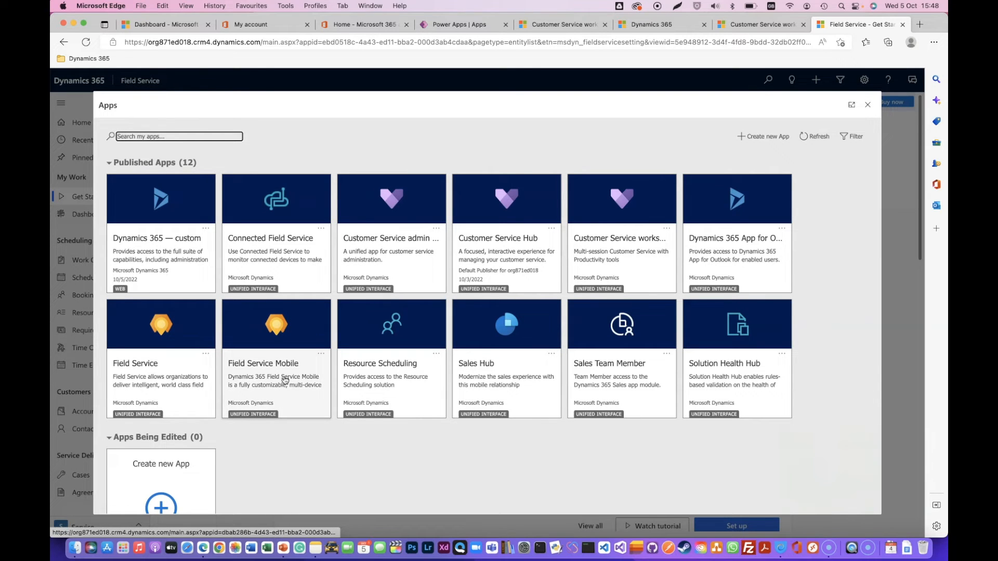
scroll(445, 467, "down", 3)
scroll(445, 467, "up", 3)
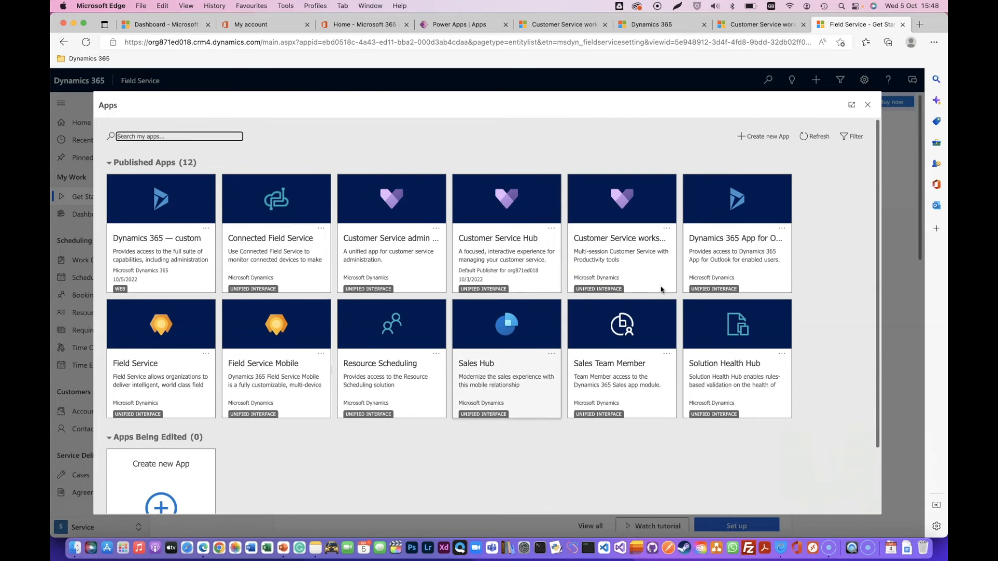
left_click(867, 104)
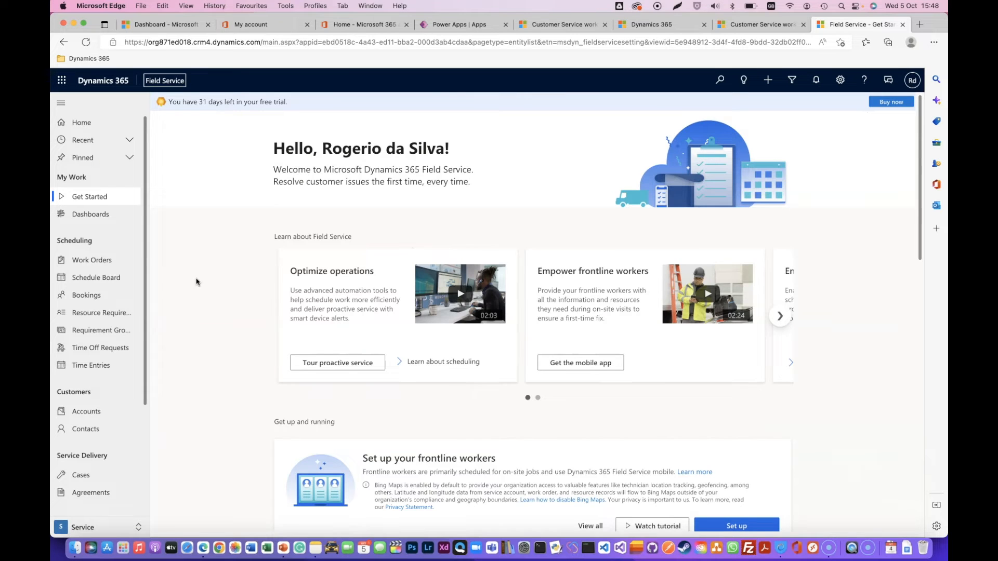
Step: Look over the Field Service navigation areas from Scheduling down to Assets and Analytics and Insights
scroll(77, 369, "down", 3)
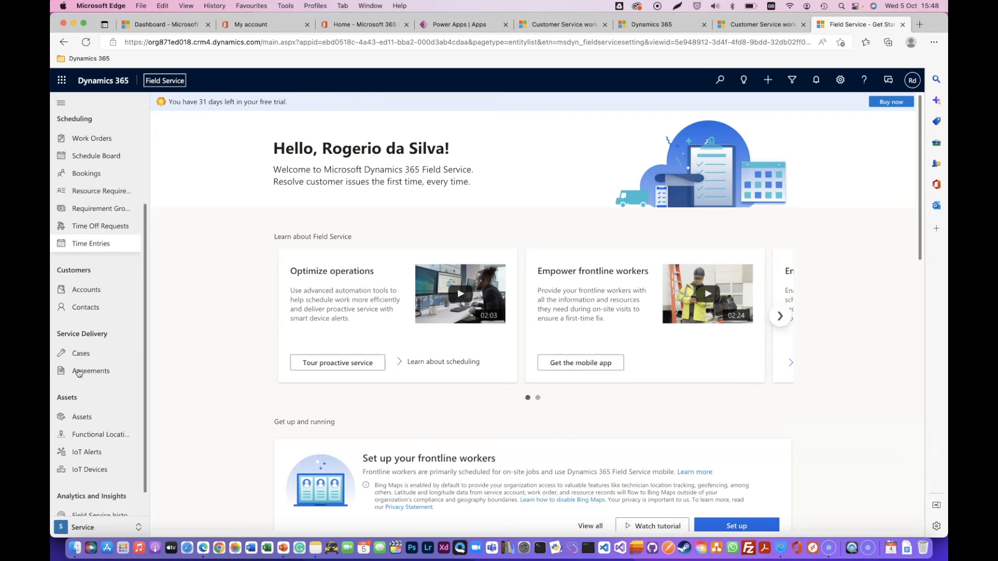
scroll(78, 372, "down", 1)
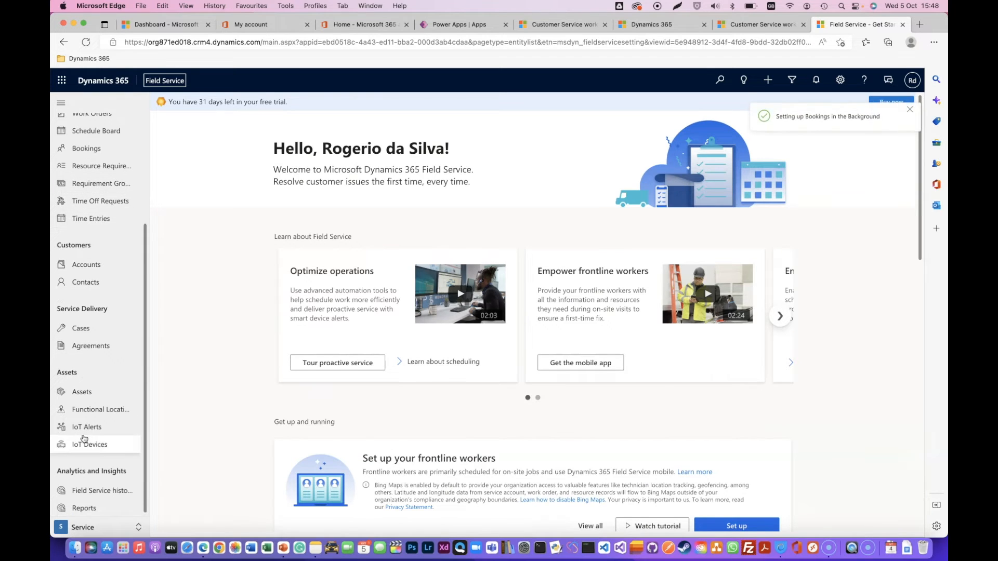
scroll(83, 439, "up", 4)
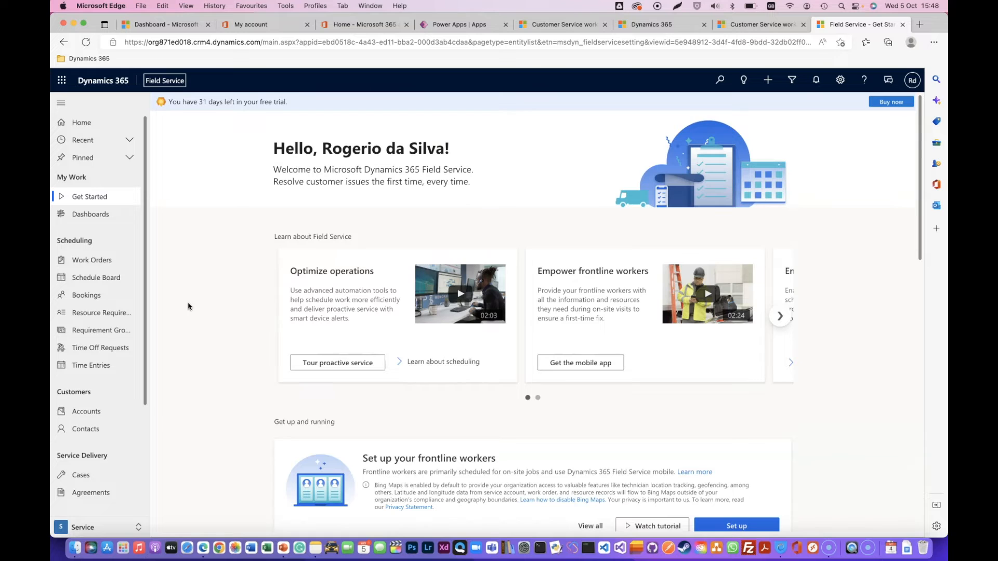
Step: Open the Field Service dashboards, view the Connected Field Service Dashboard and switch back to the Field Service Administrator Dashboard
left_click(96, 214)
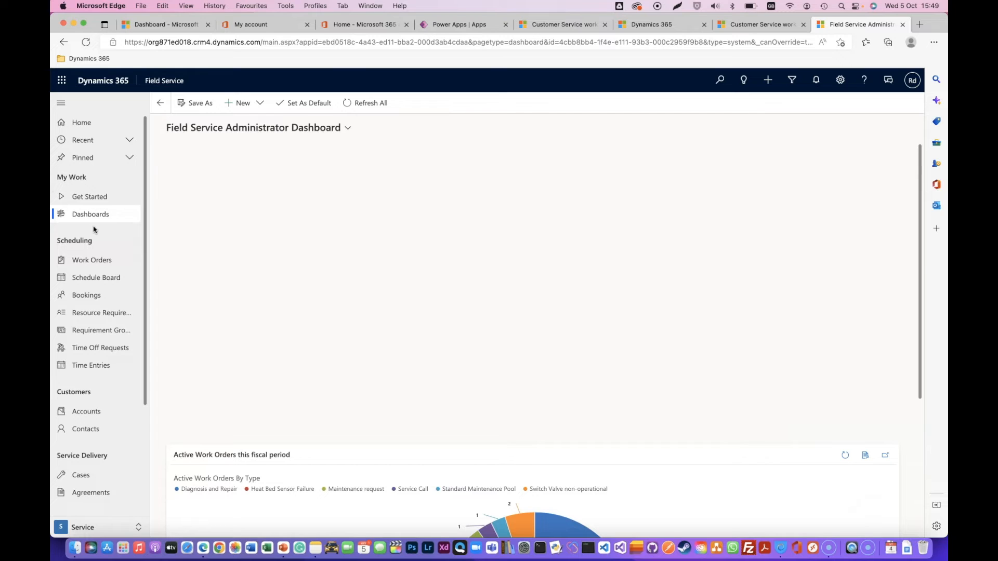
left_click(348, 128)
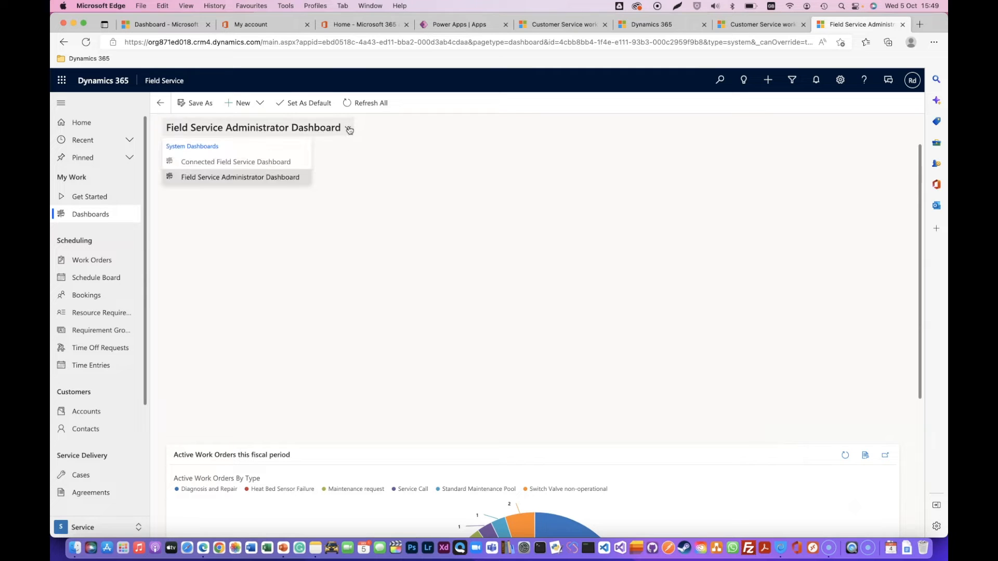
left_click(277, 162)
left_click(335, 128)
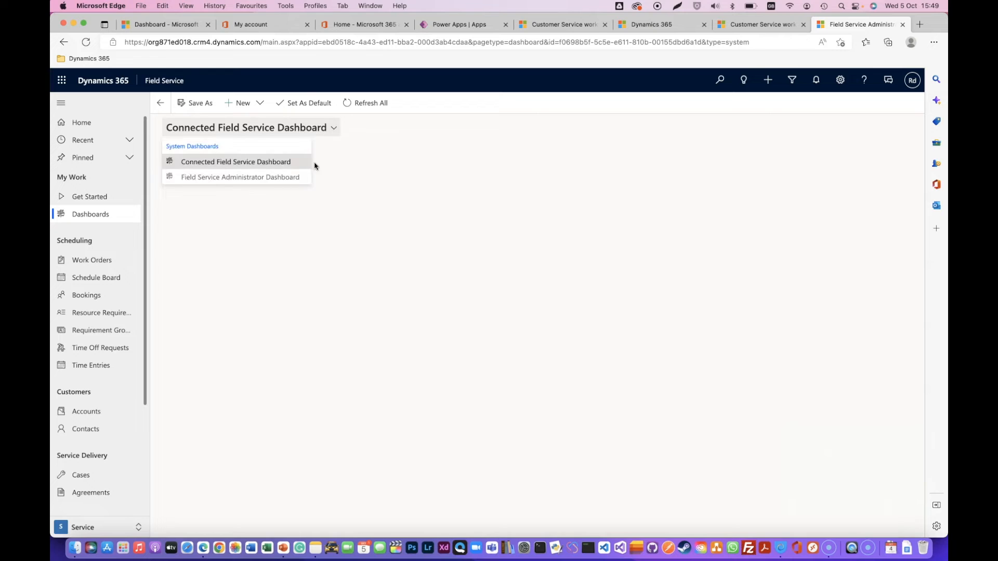
left_click(291, 178)
Step: Bring up the drill-down options for the Diagnosis and Repair slice of the Active Work Orders By Type chart
scroll(410, 403, "down", 5)
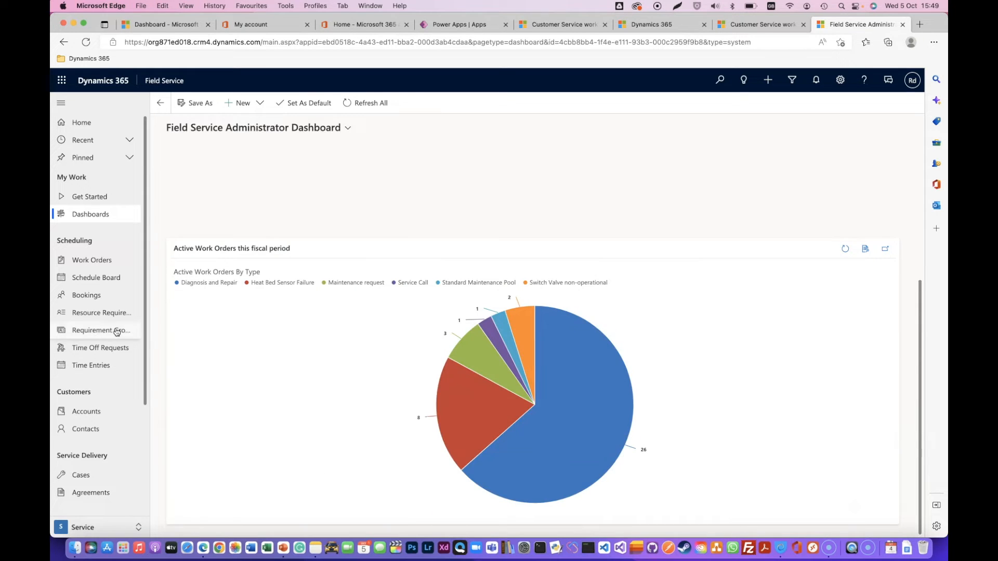
left_click(631, 407)
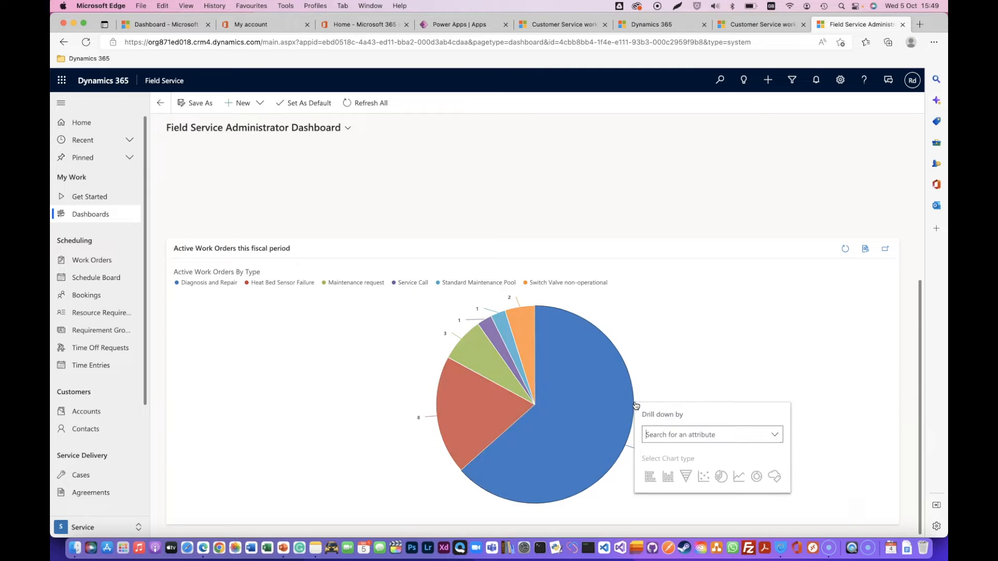
left_click(562, 369)
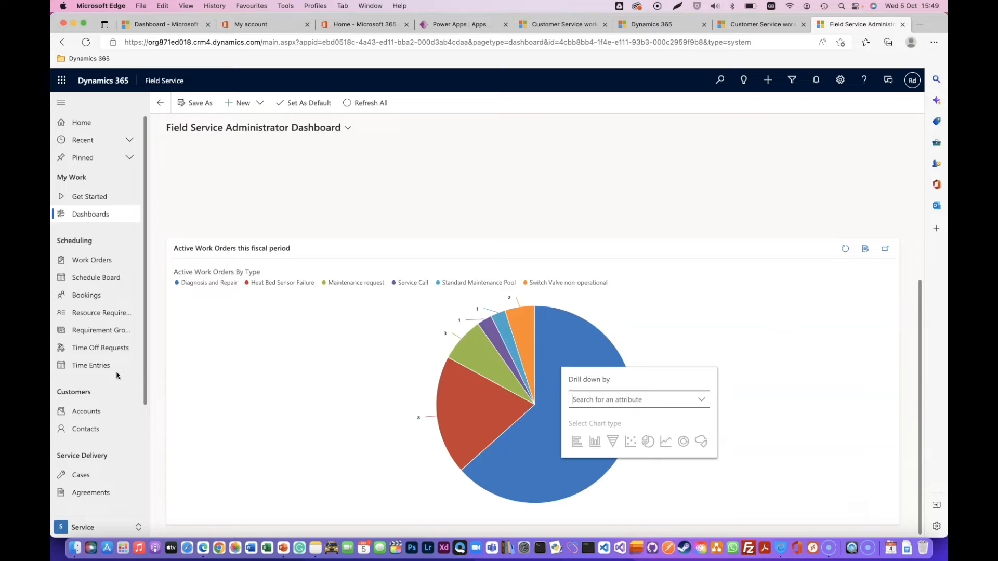
Step: Open the work order Sample_WO00001 from the Active Work Orders list
left_click(99, 262)
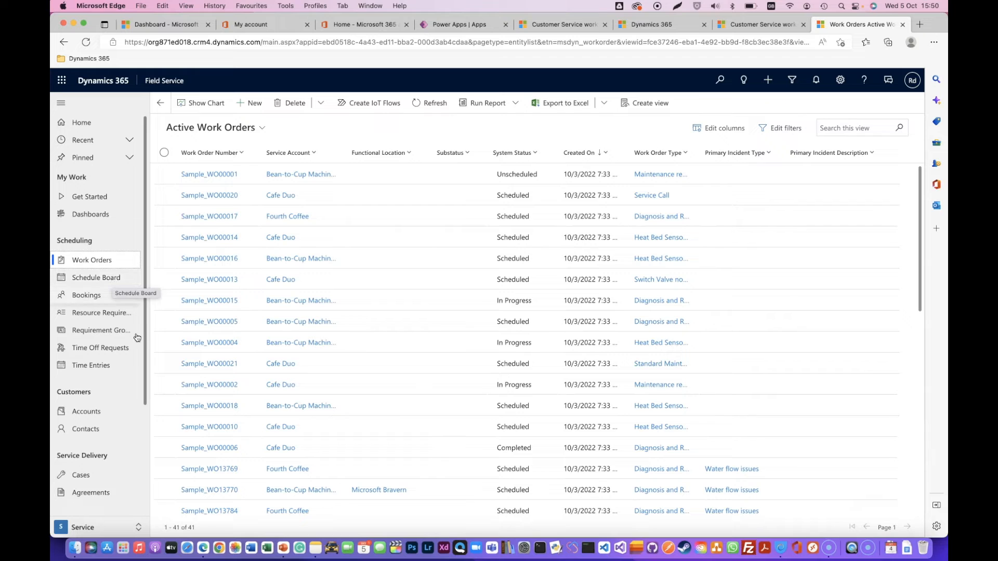
left_click(164, 177)
double_click(166, 179)
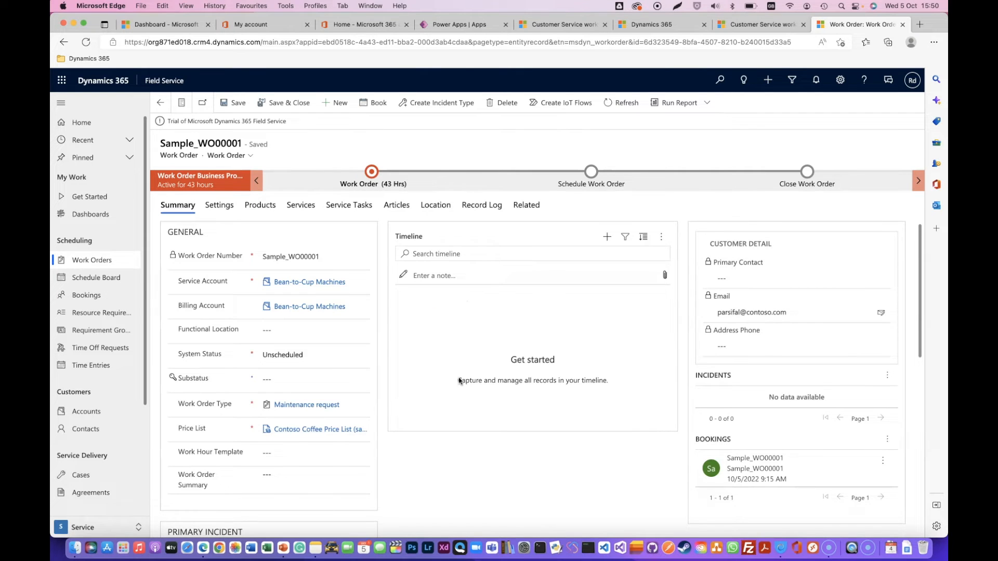
Step: Review the work order's summary from the general fields down to the totals, and view its settings
scroll(229, 333, "down", 2)
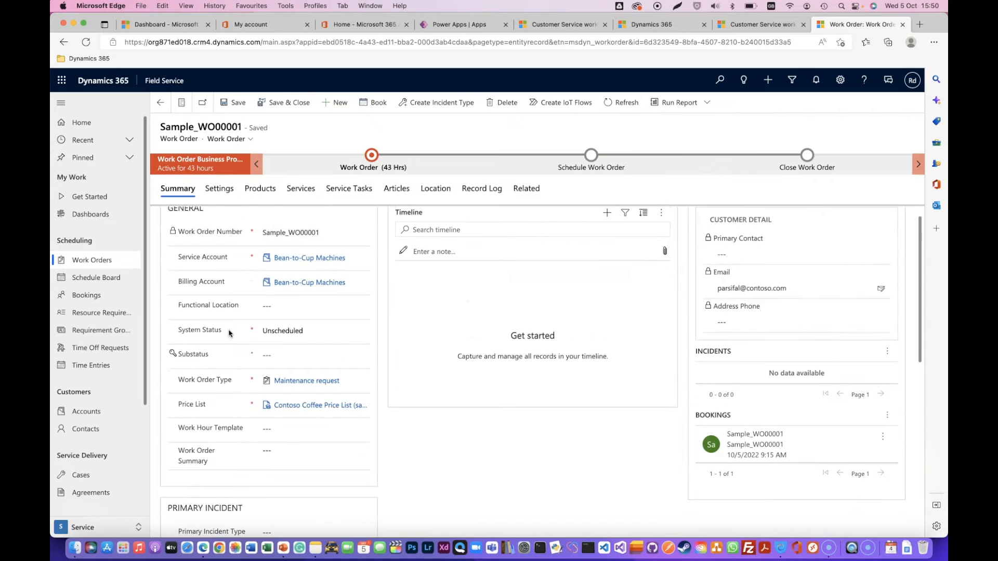
scroll(229, 333, "down", 5)
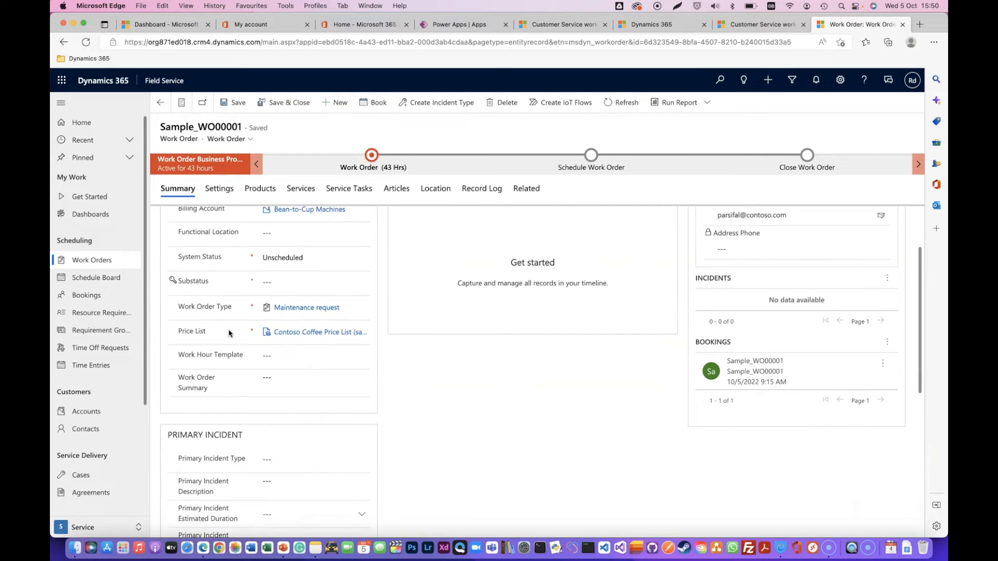
scroll(229, 333, "down", 5)
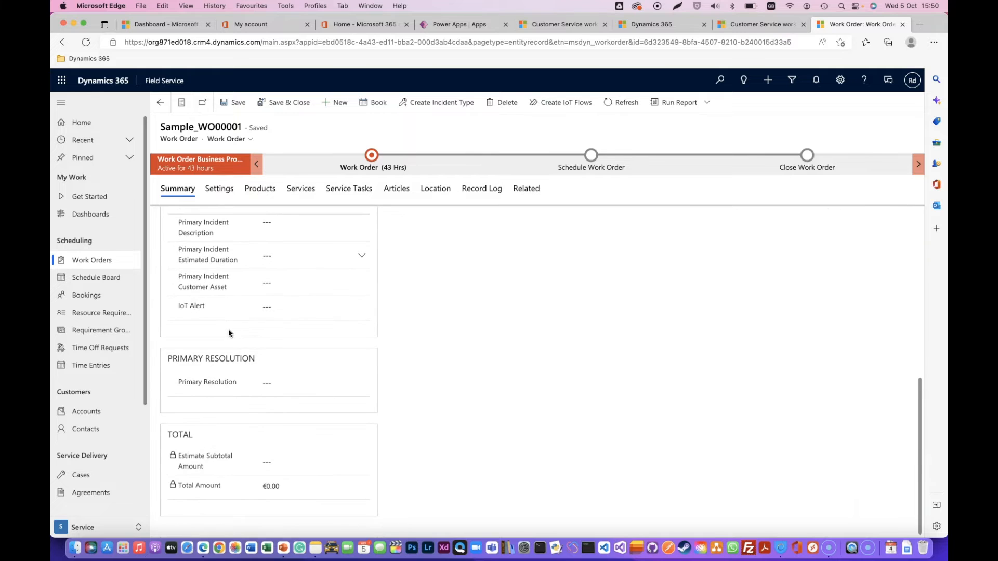
scroll(229, 333, "up", 12)
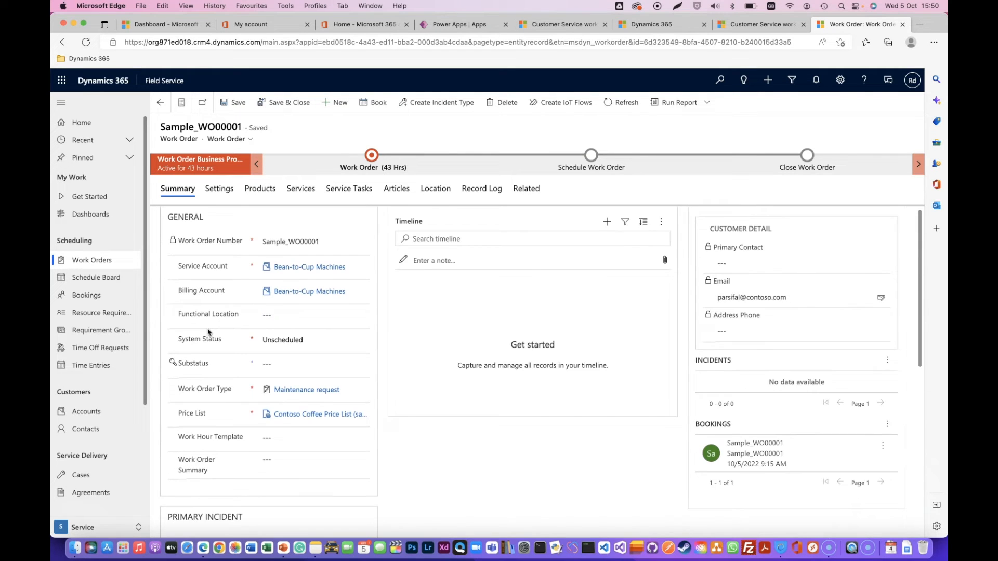
scroll(197, 278, "down", 10)
scroll(211, 209, "up", 10)
left_click(220, 189)
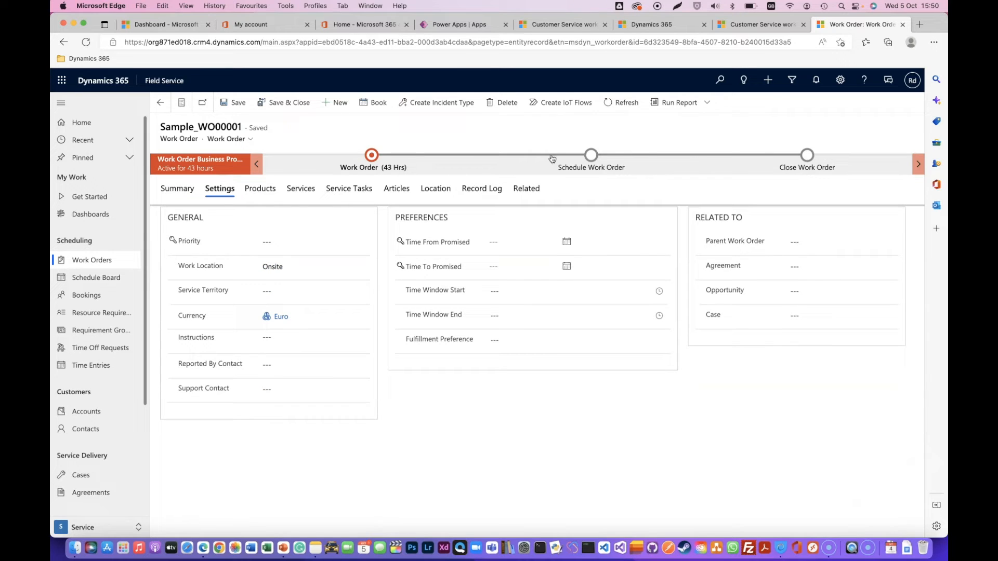
Step: Revisit the open Marketing library and Customer Service case pages, and return to the sales environment's Customer Service workspace
left_click(759, 25)
left_click(651, 25)
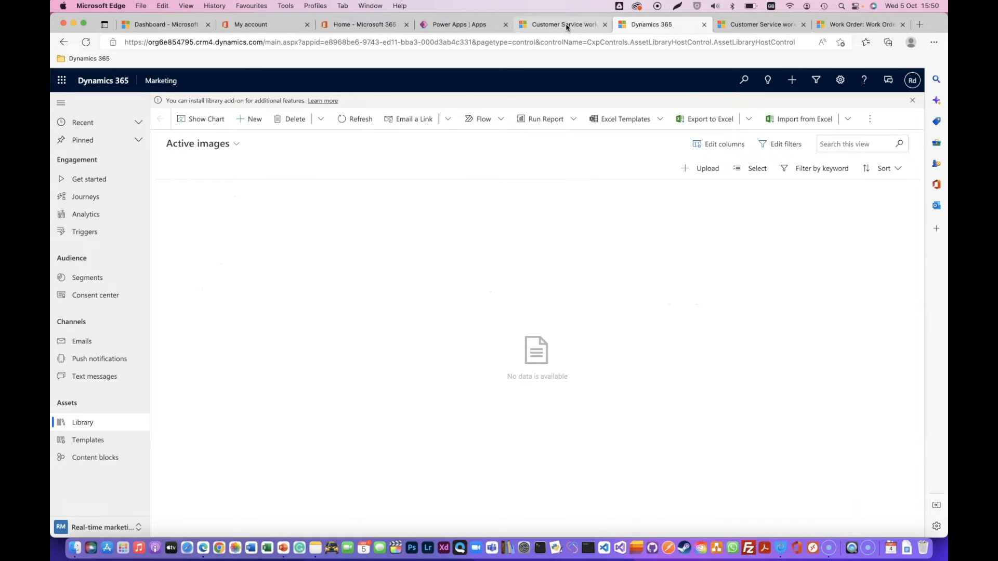
left_click(566, 23)
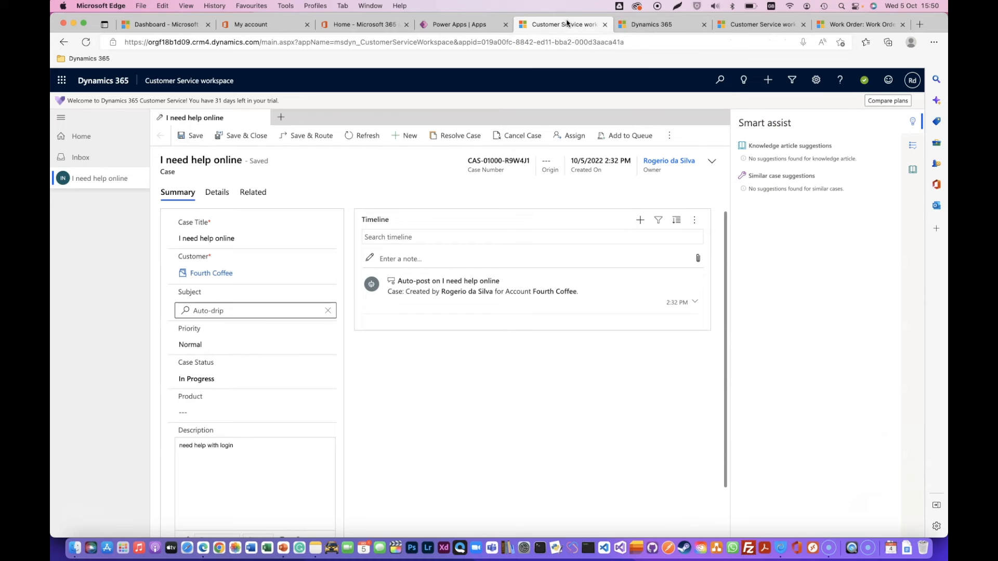
left_click(762, 24)
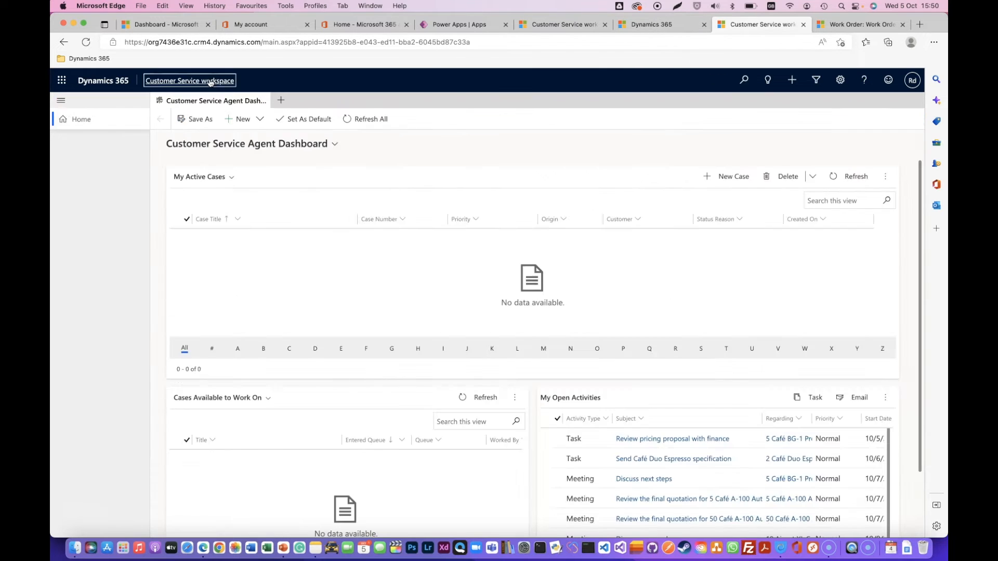
Step: Open the Sales Hub app from the published apps and switch from it to the Sales trial app
left_click(190, 81)
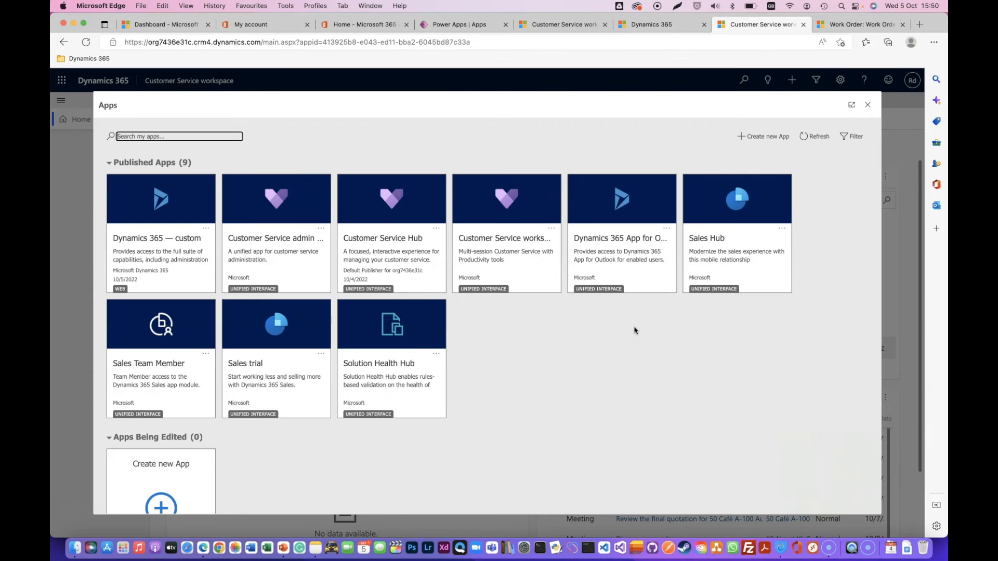
left_click(713, 239)
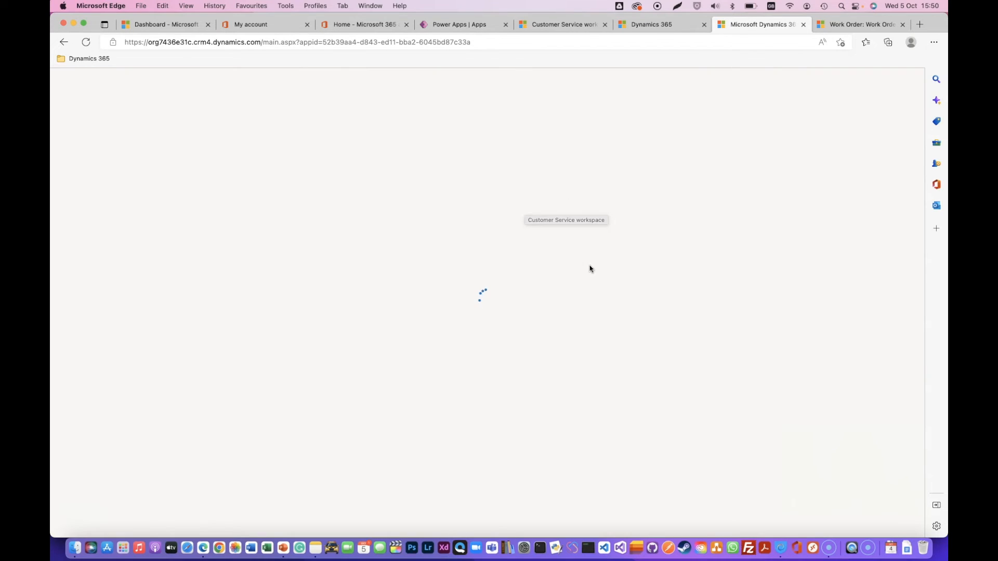
left_click(136, 80)
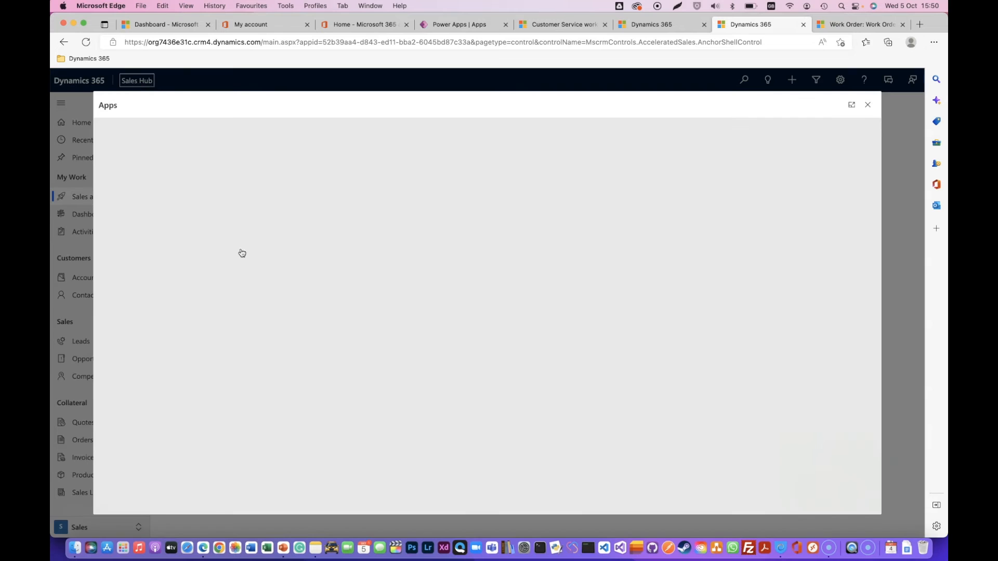
left_click(248, 369)
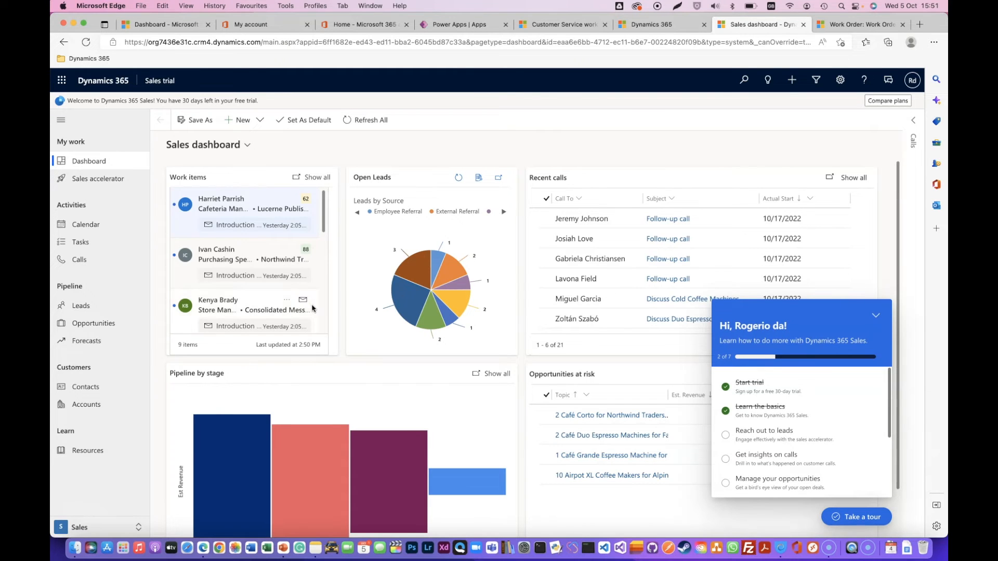
Step: Open the first lead record in the My Open Leads list
left_click(81, 309)
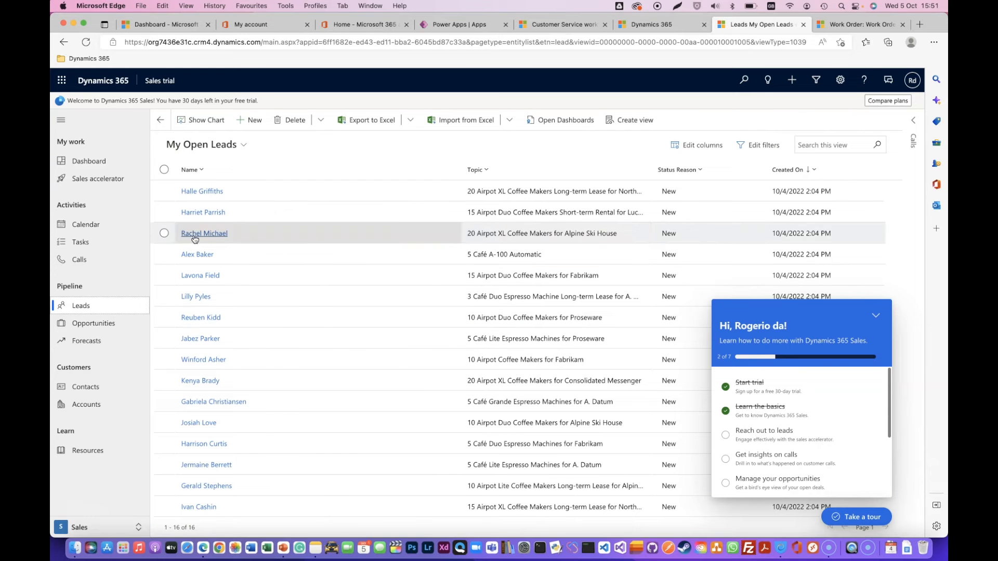
left_click(167, 193)
double_click(167, 193)
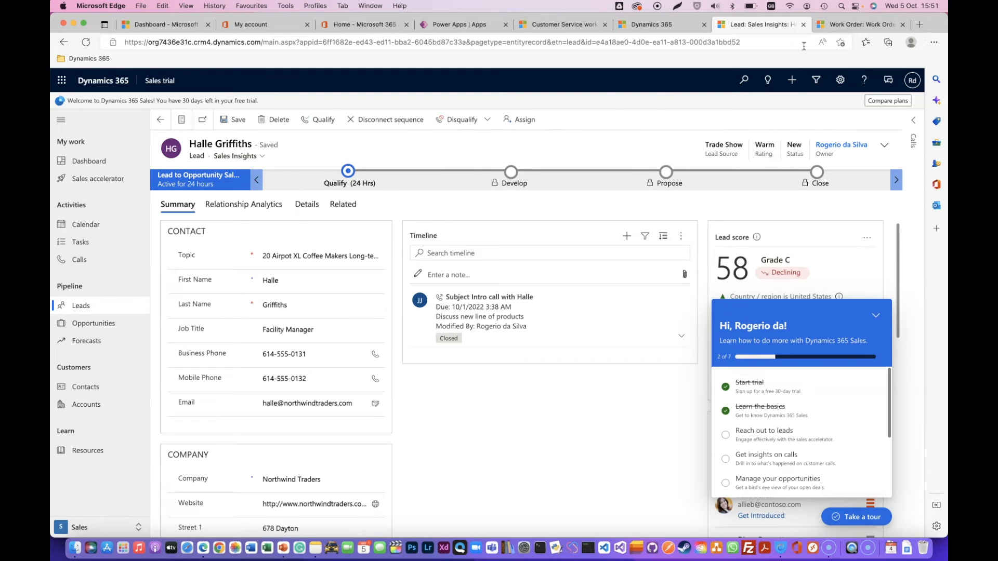
Step: Return to the Sample_WO00001 work order in Field Service and view its products
left_click(858, 24)
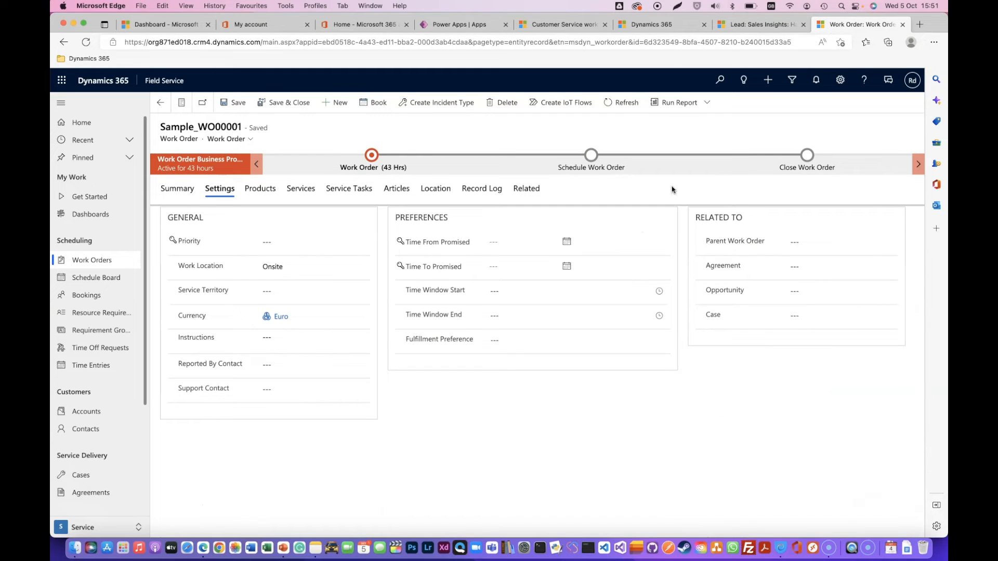
left_click(265, 188)
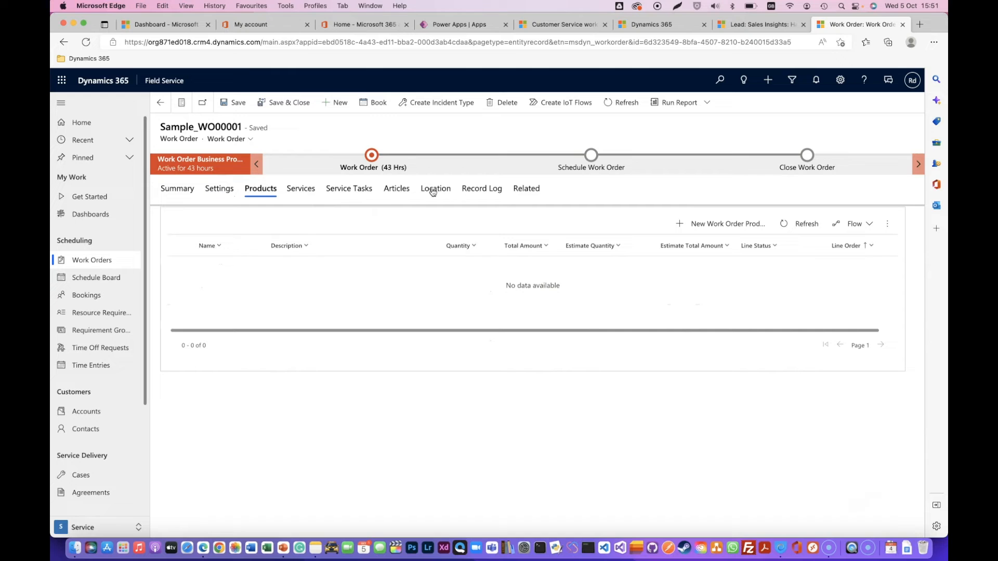
left_click(376, 159)
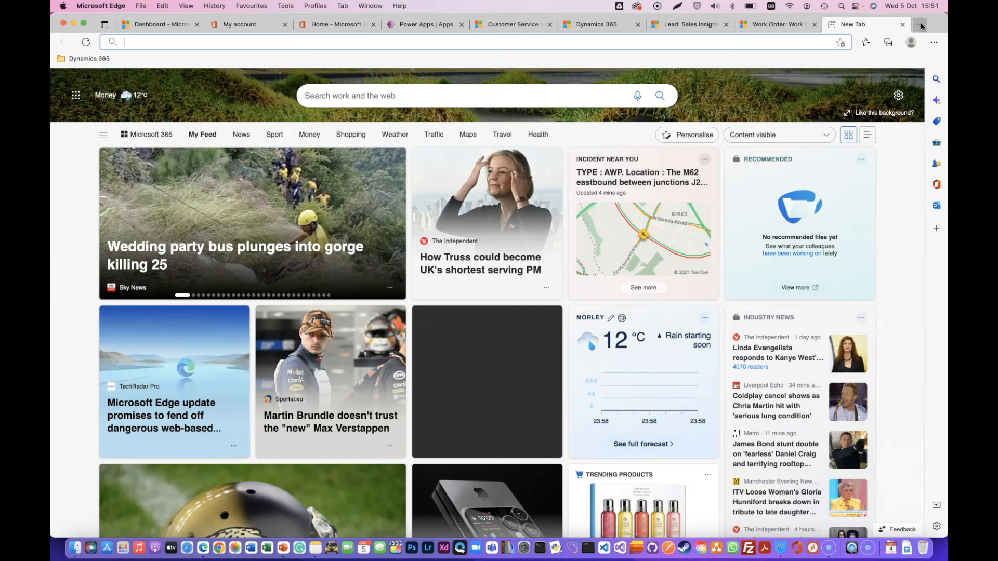
left_click(920, 24)
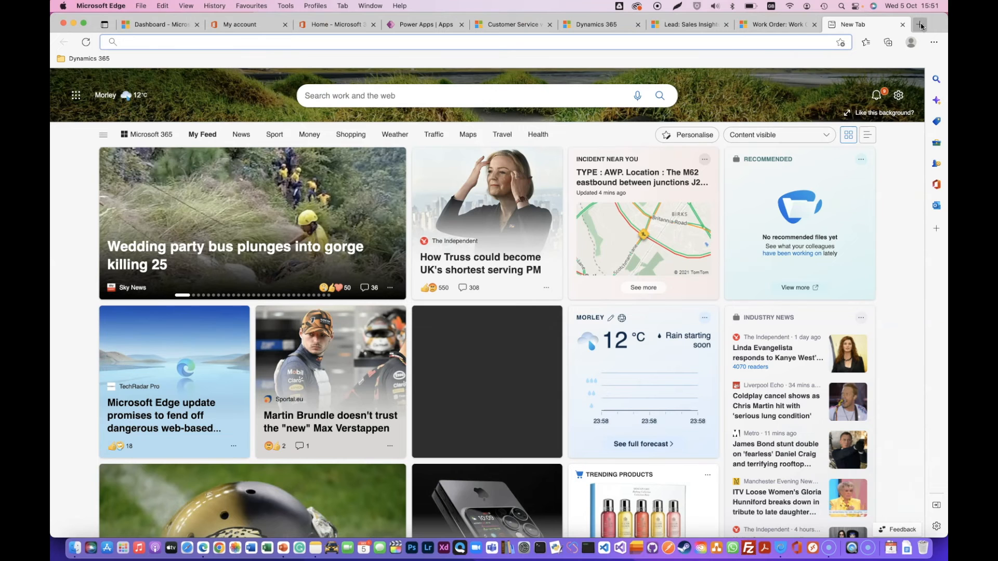
type("https://dynamics.microsoft.com/en-in/dynamics-365-free-trial/")
key("Return")
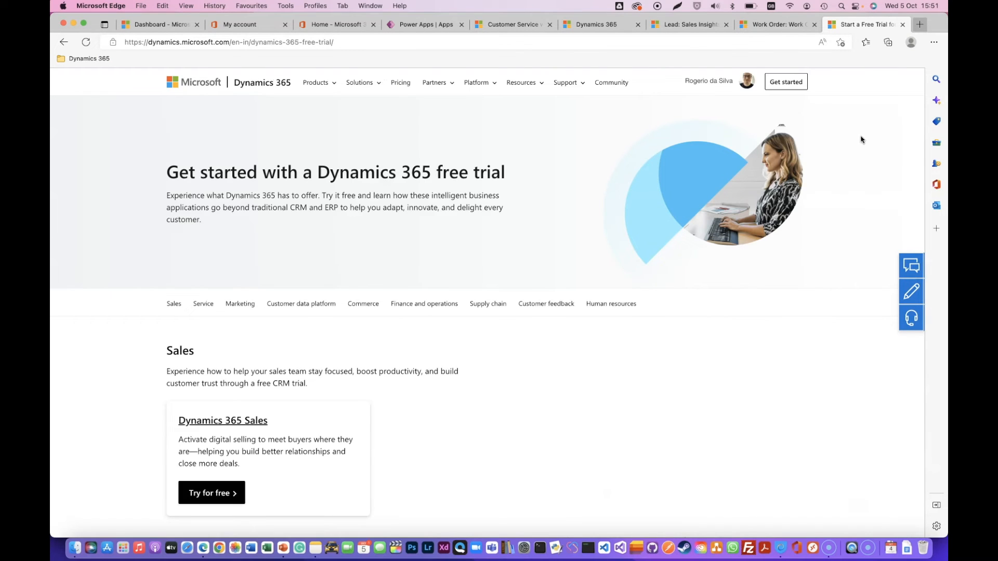
Step: Request the Dynamics 365 Project Operations free trial under Finance and operations and continue to checkout with the signed-in account
scroll(510, 443, "down", 2)
scroll(510, 443, "down", 5)
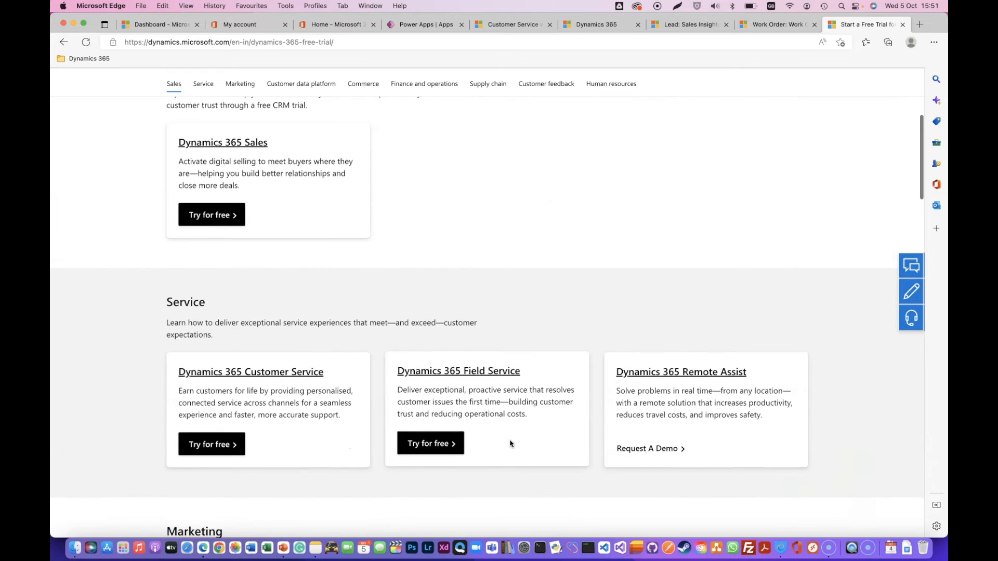
scroll(510, 444, "down", 6)
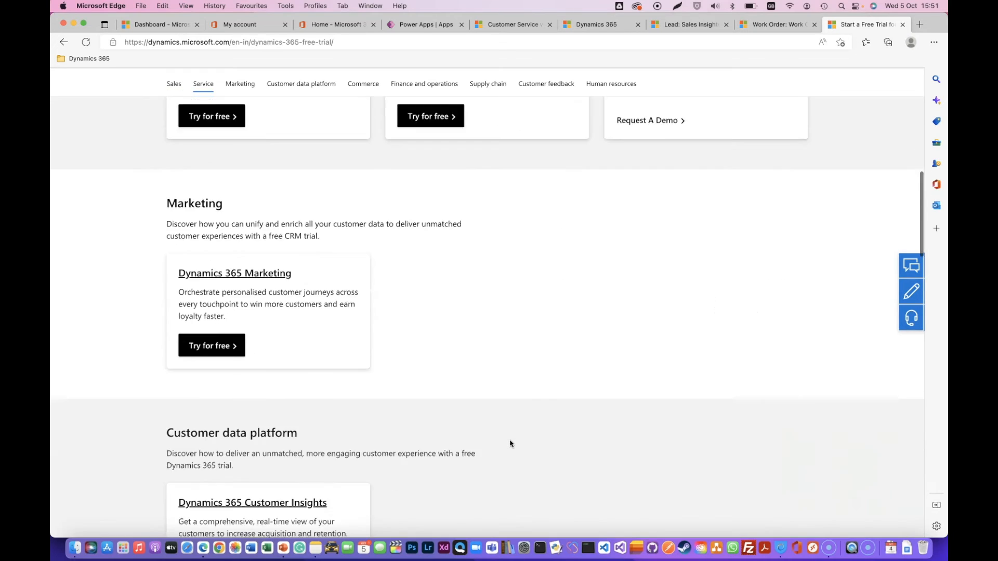
scroll(510, 443, "down", 2)
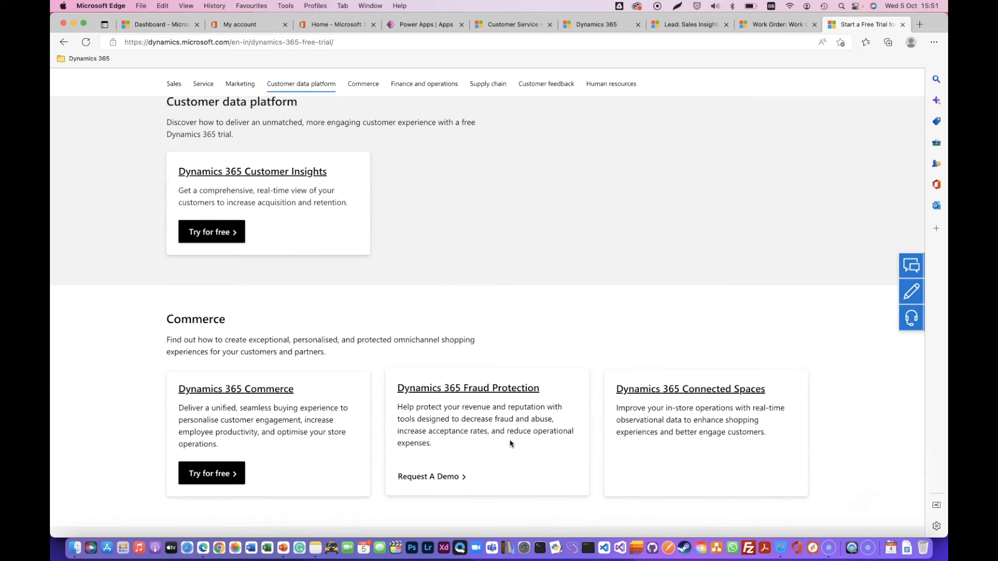
scroll(510, 443, "down", 6)
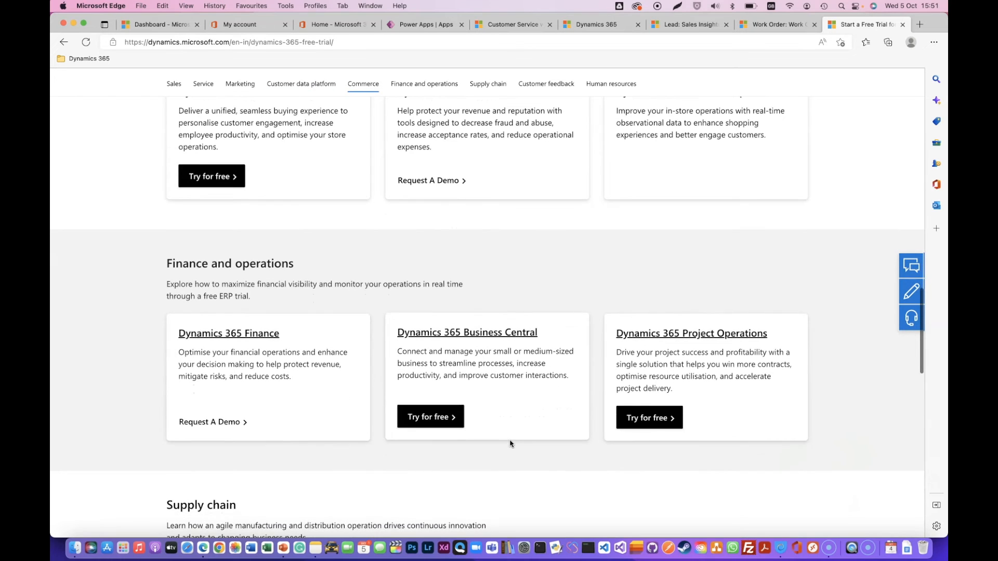
scroll(510, 443, "down", 1)
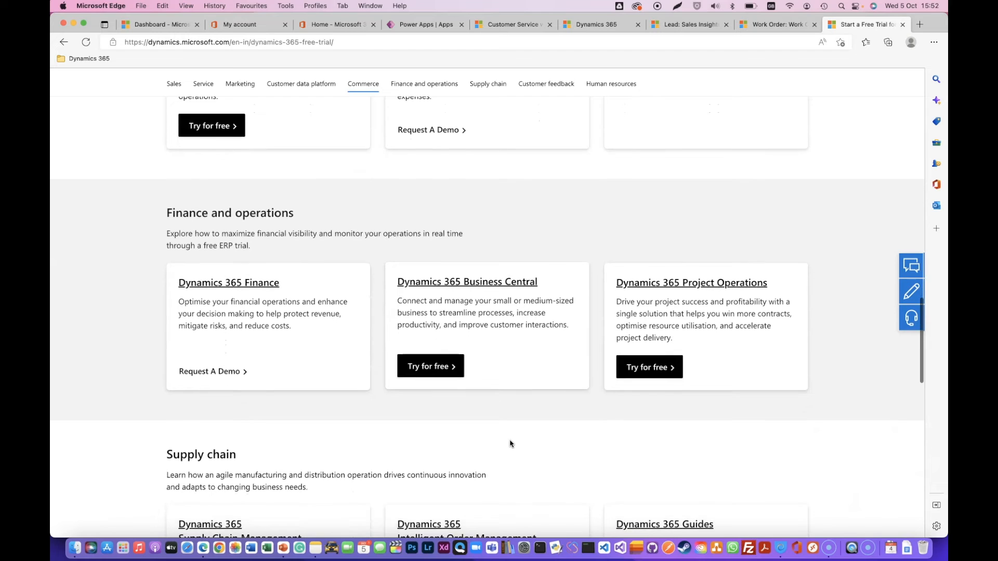
scroll(510, 444, "down", 1)
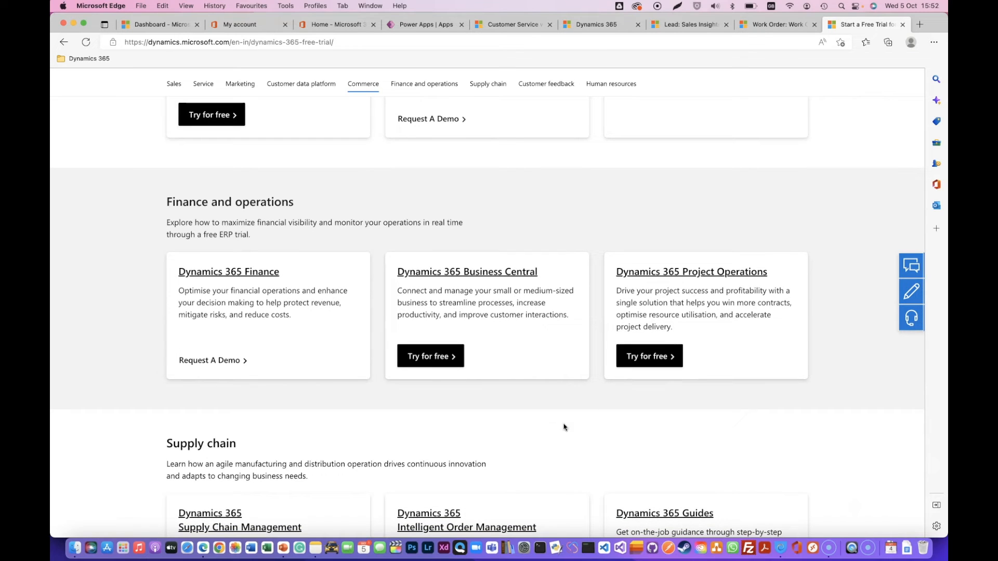
scroll(527, 434, "down", 1)
left_click(650, 339)
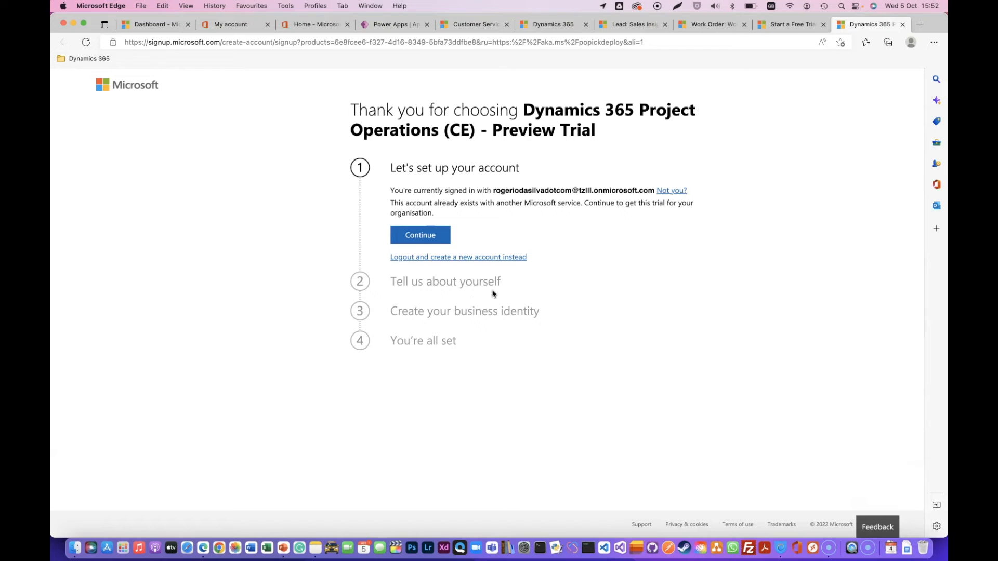
left_click(417, 236)
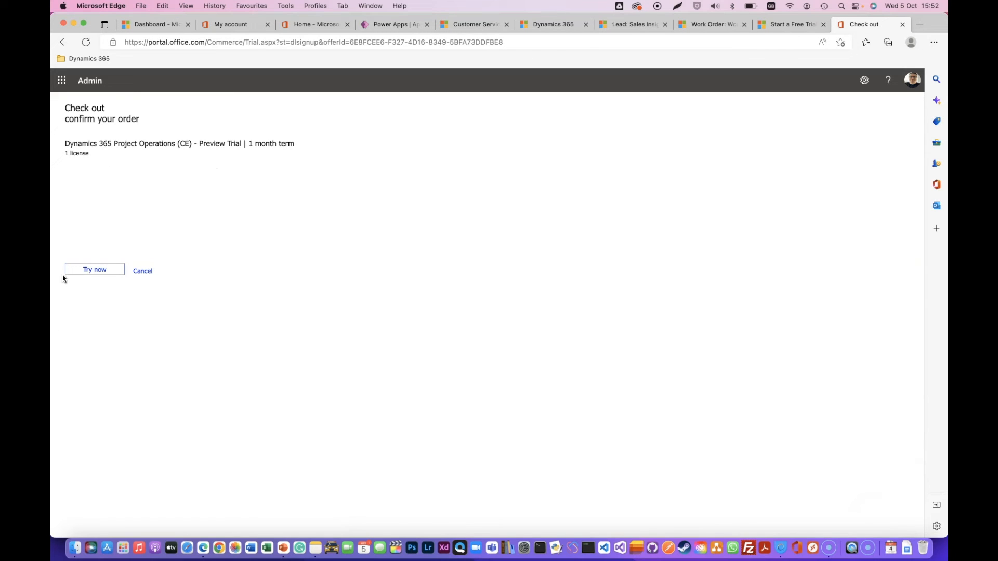
Step: Confirm the Dynamics 365 Project Operations (CE) - Preview Trial order and open the admin center's active users list in a separate tab
left_click(84, 271)
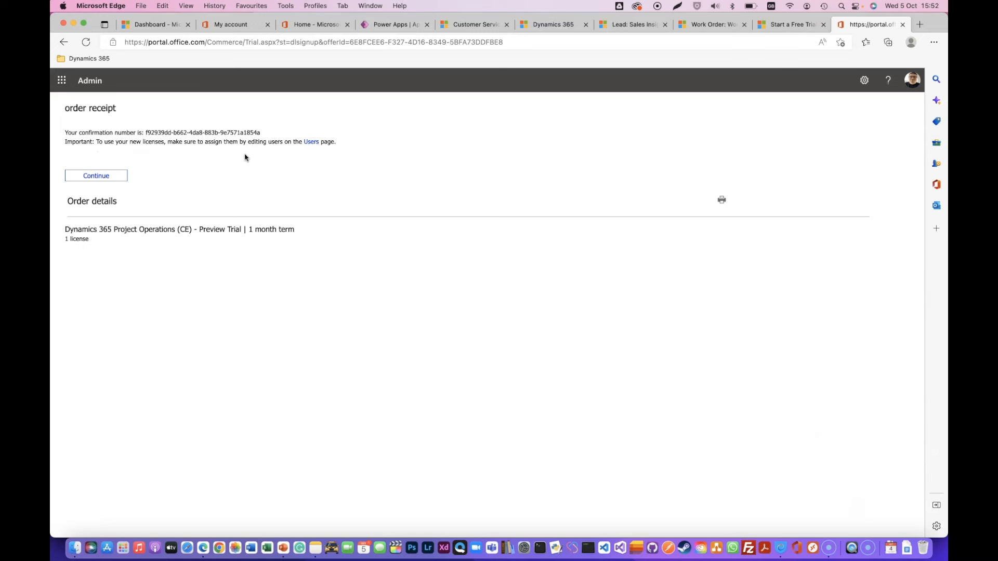
right_click(312, 144)
left_click(334, 152)
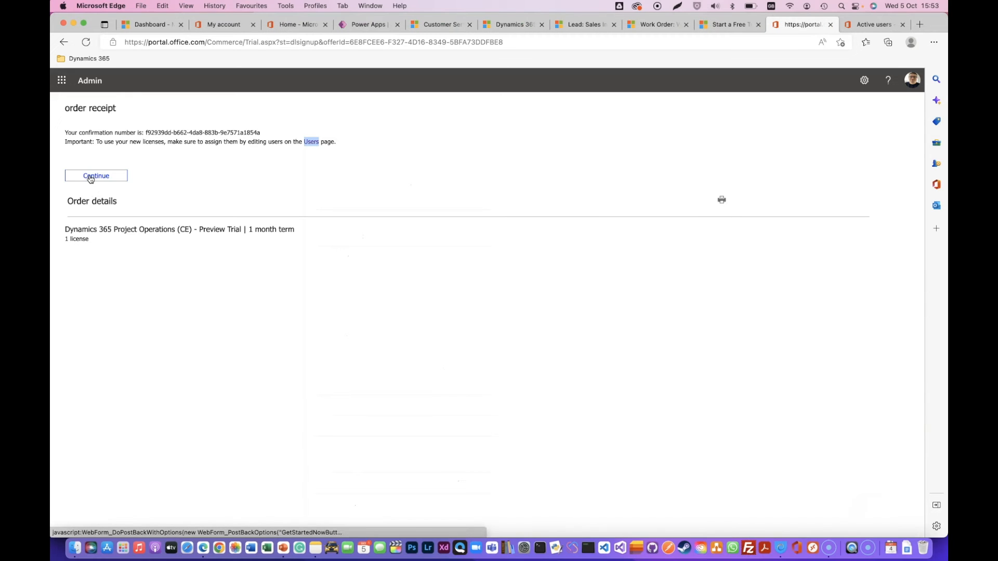
left_click(90, 178)
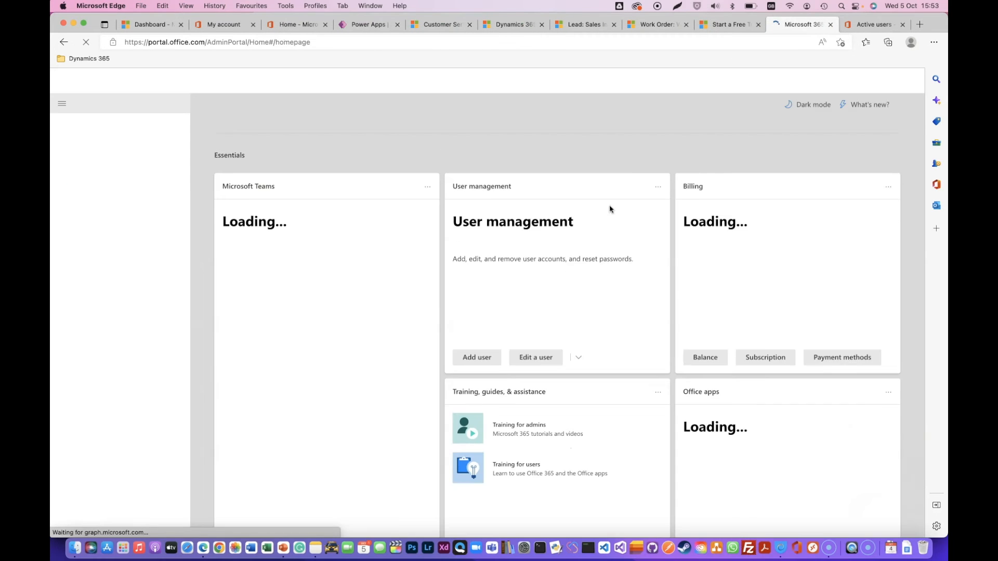
left_click(853, 25)
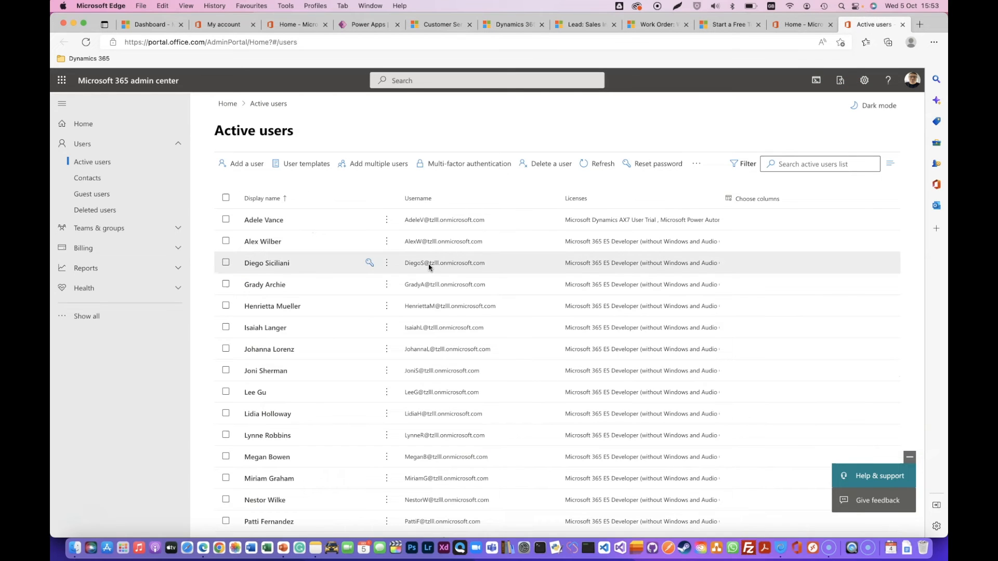
Step: Open the signed-in administrator's account from the active users list and show its licenses and apps
scroll(326, 398, "down", 5)
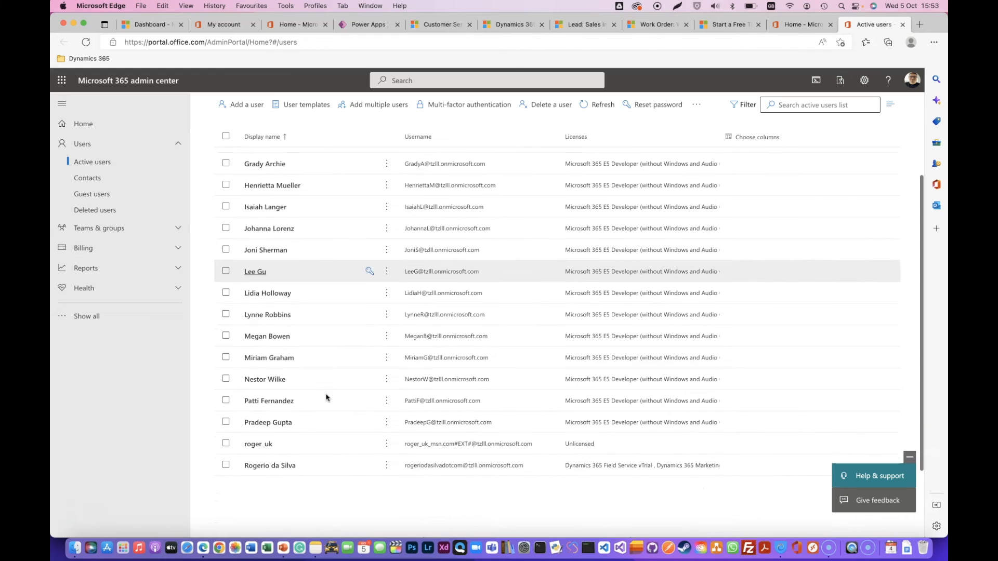
scroll(326, 398, "down", 1)
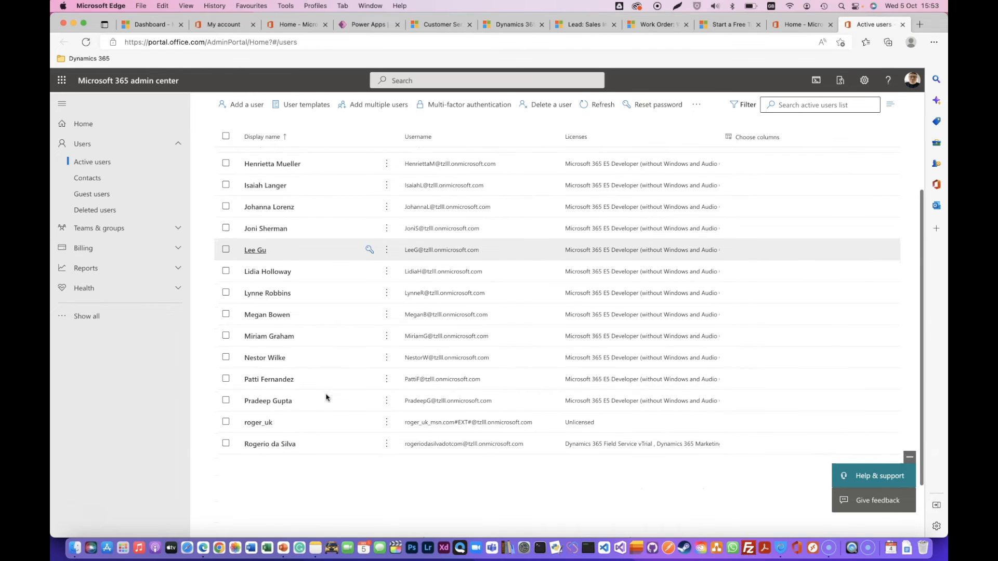
scroll(327, 398, "up", 1)
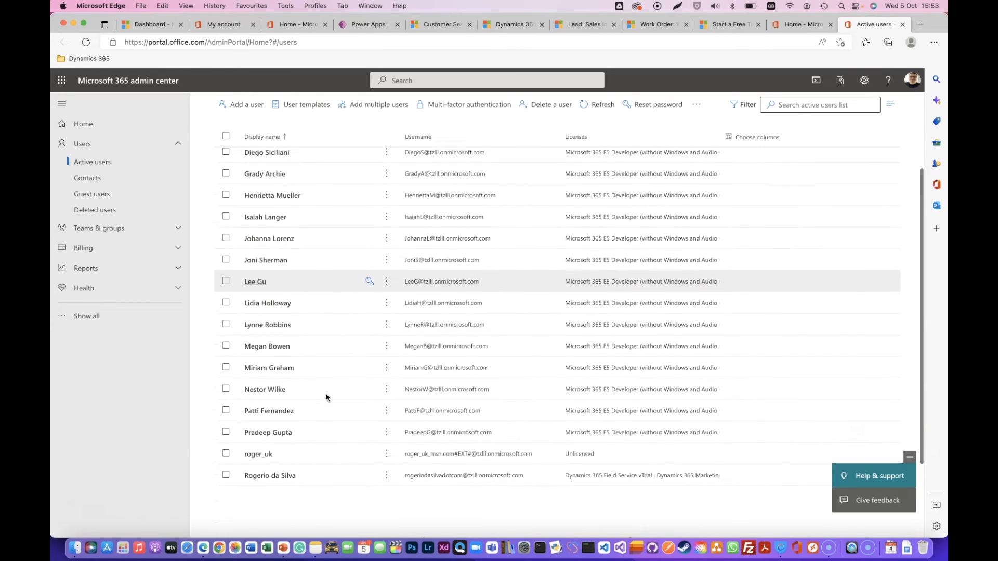
scroll(326, 398, "up", 3)
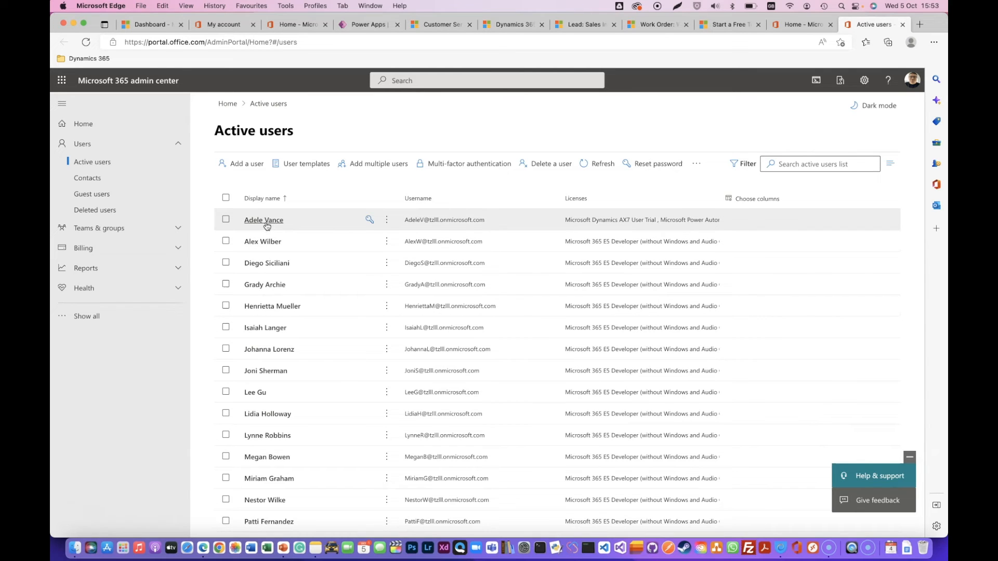
scroll(257, 400, "down", 5)
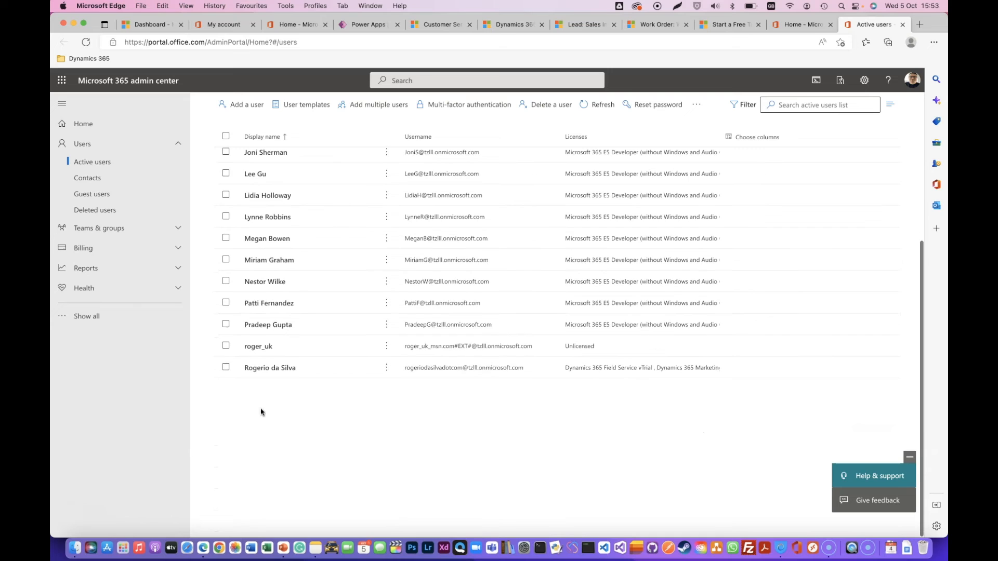
left_click(259, 370)
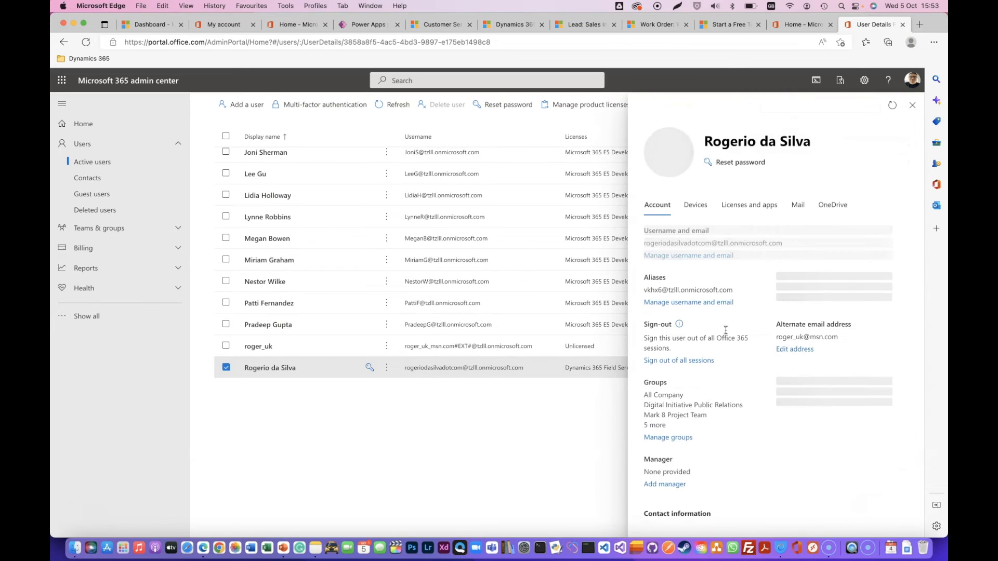
left_click(749, 221)
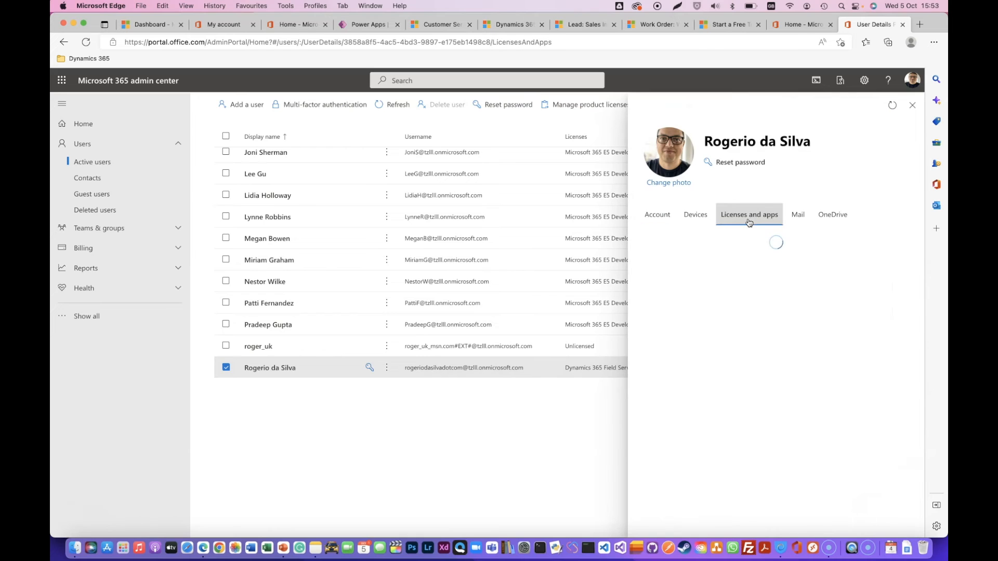
Step: Assign the Dynamics 365 Project Operations (CE) - Preview license to the administrator's account and save the changes
scroll(690, 336, "down", 5)
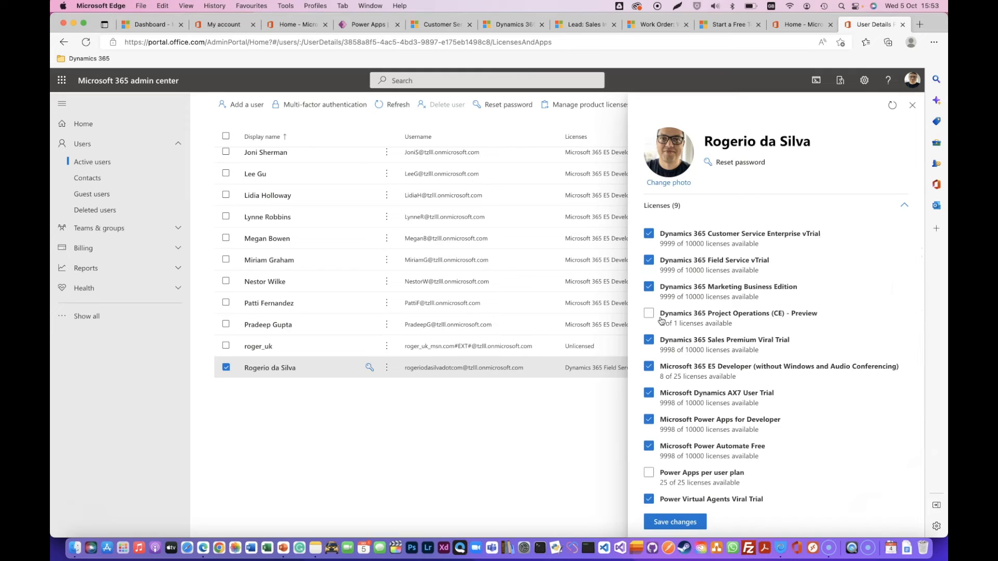
left_click(662, 319)
scroll(706, 321, "down", 2)
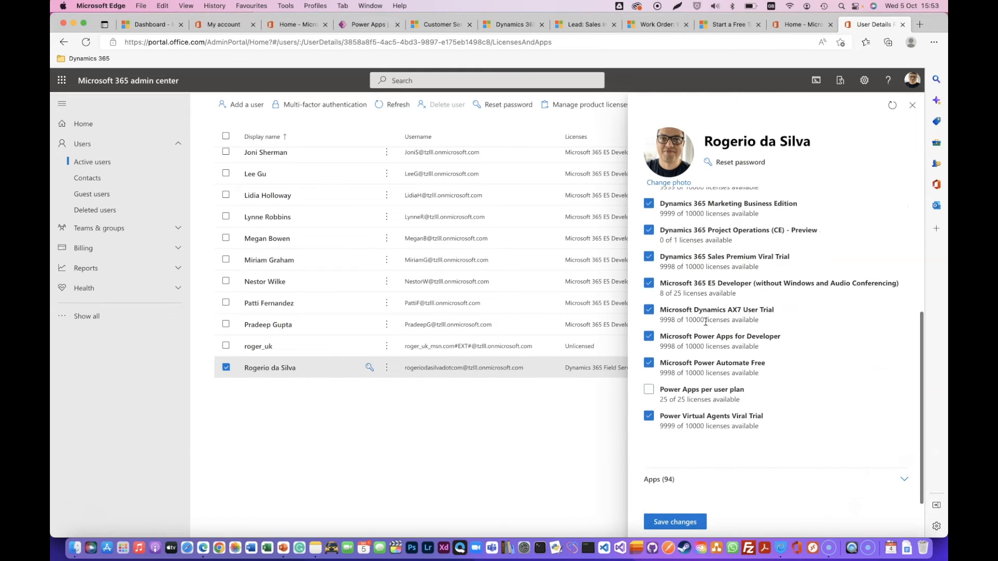
scroll(702, 333, "up", 5)
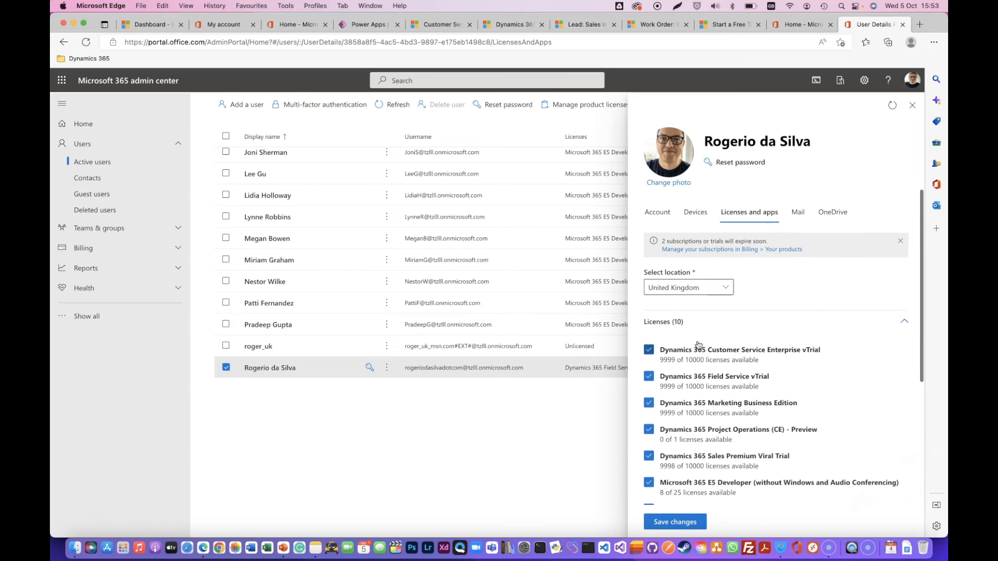
scroll(707, 375, "down", 2)
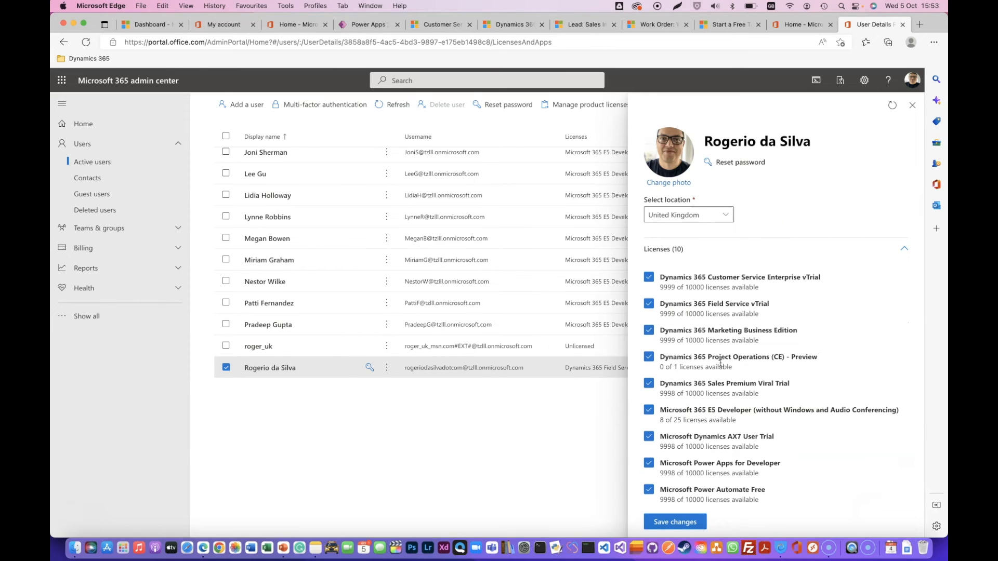
left_click(658, 524)
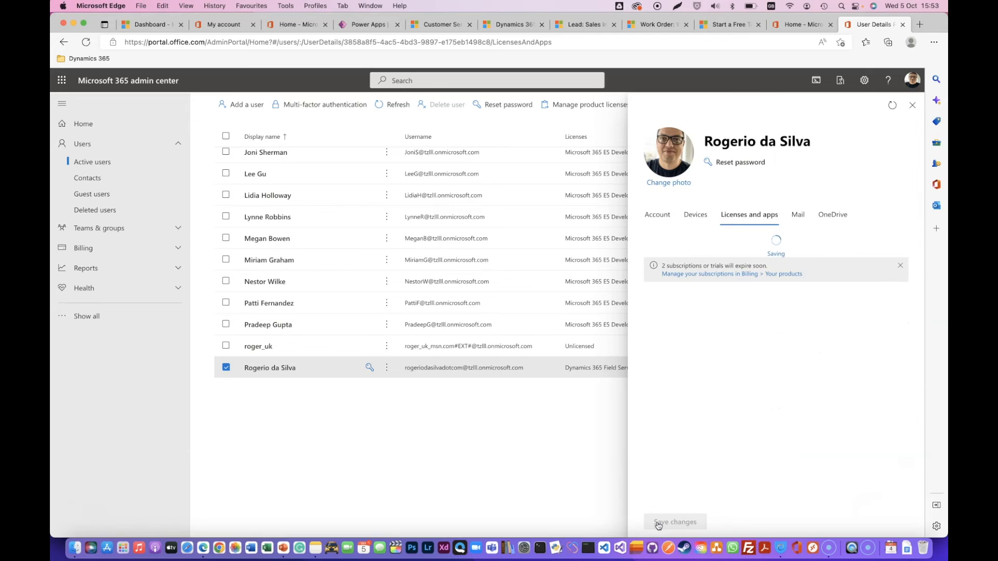
Step: View the subscription details of the Dynamics 365 Project Operations (CE) - Preview Trial product
left_click(804, 24)
key("ctrl+Tab")
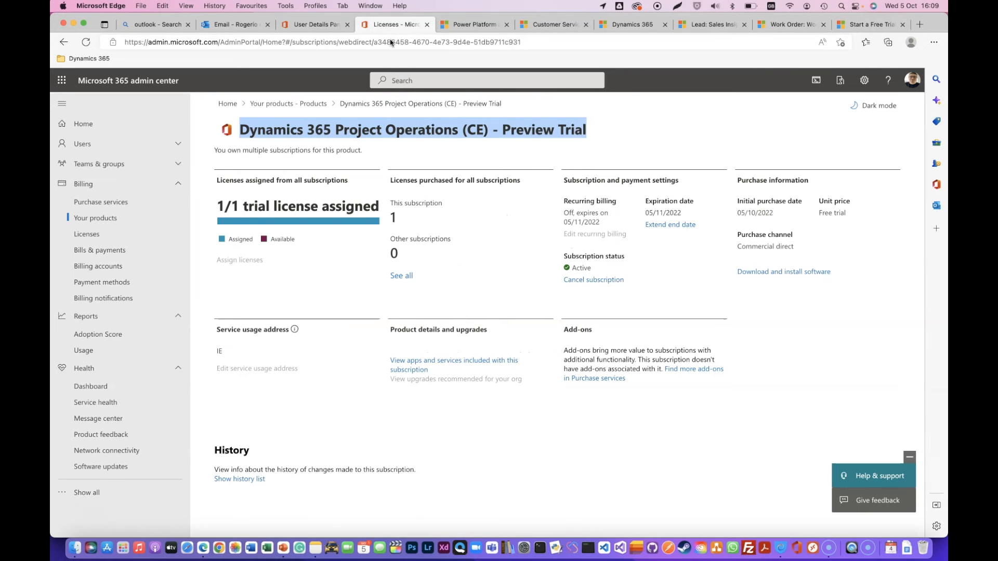
left_click(519, 119)
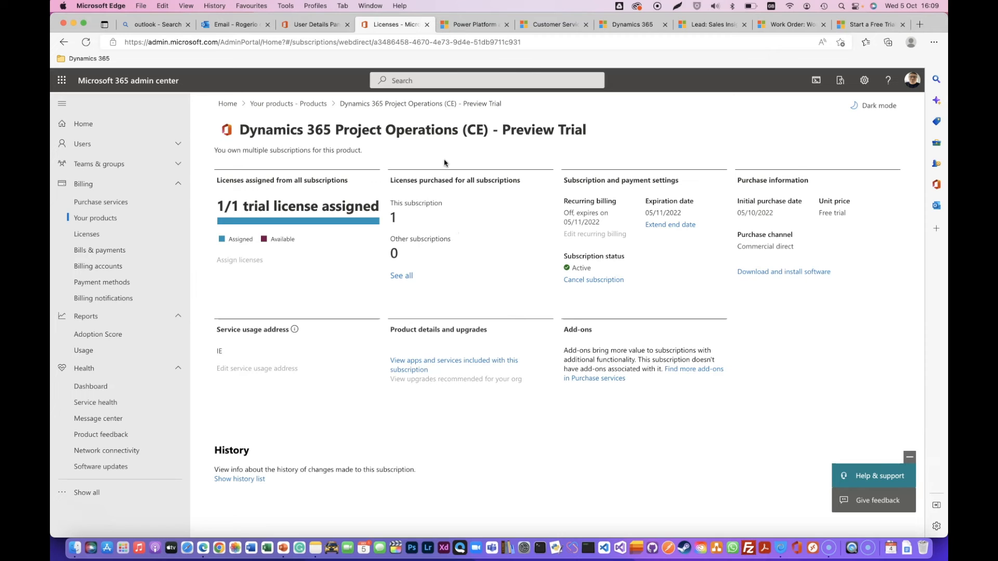
Step: Switch to the Power Platform admin center, dismiss its welcome tour and feedback dialogs, and view the environments list
left_click(465, 25)
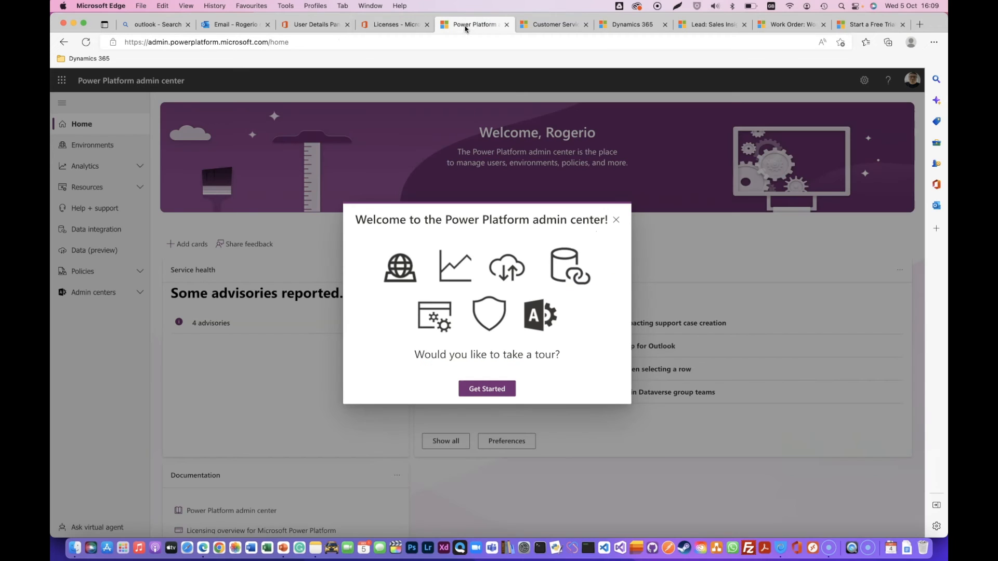
left_click(167, 44)
left_click(163, 43)
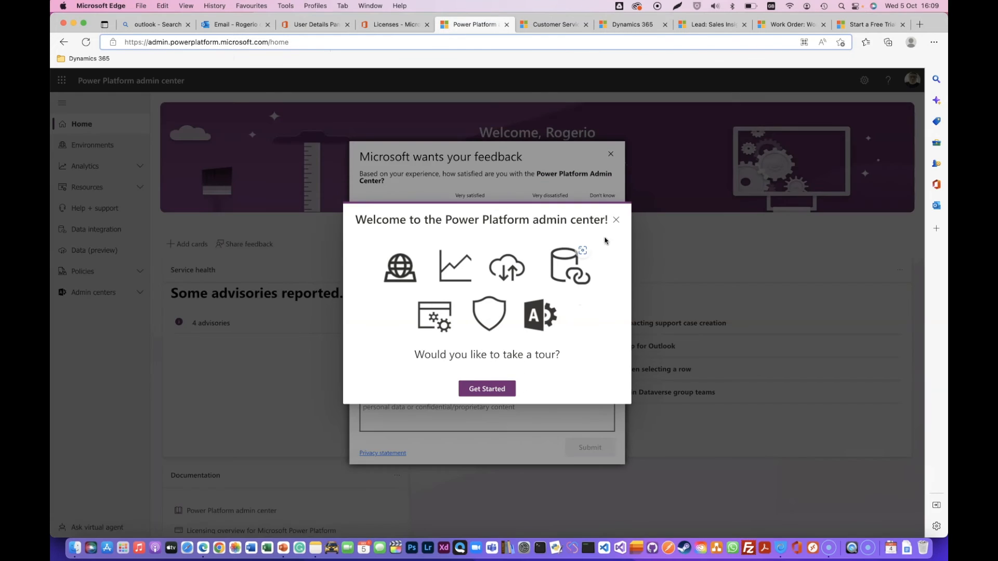
left_click(616, 220)
left_click(611, 155)
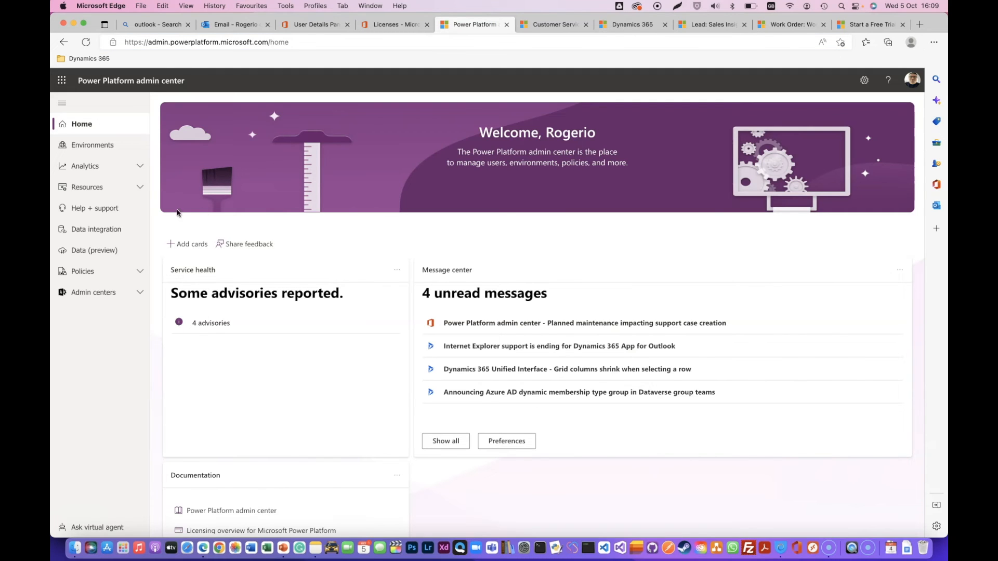
left_click(118, 145)
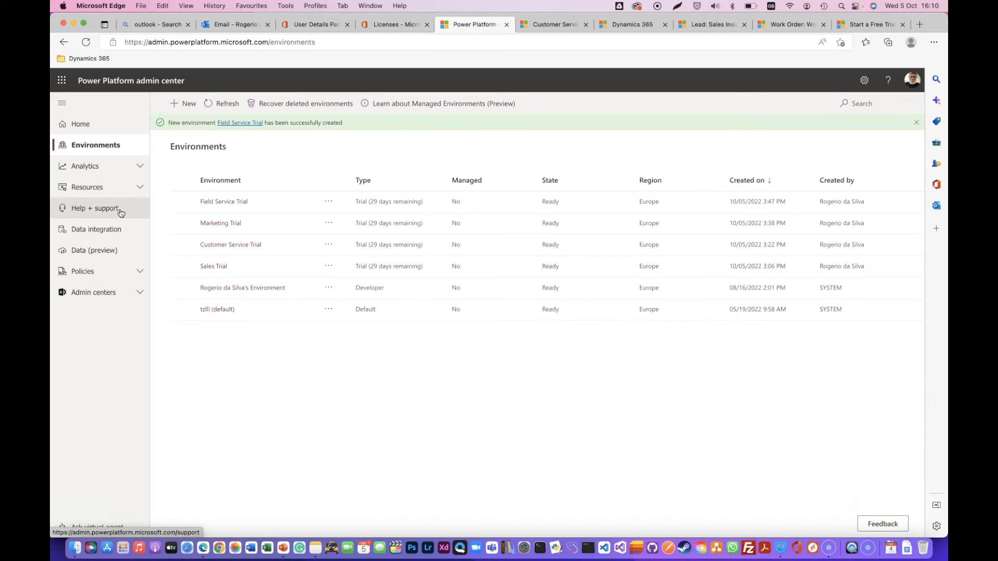
Step: Open the Dynamics 365 apps list under the Power Platform resources and browse the available apps
left_click(134, 194)
left_click(127, 231)
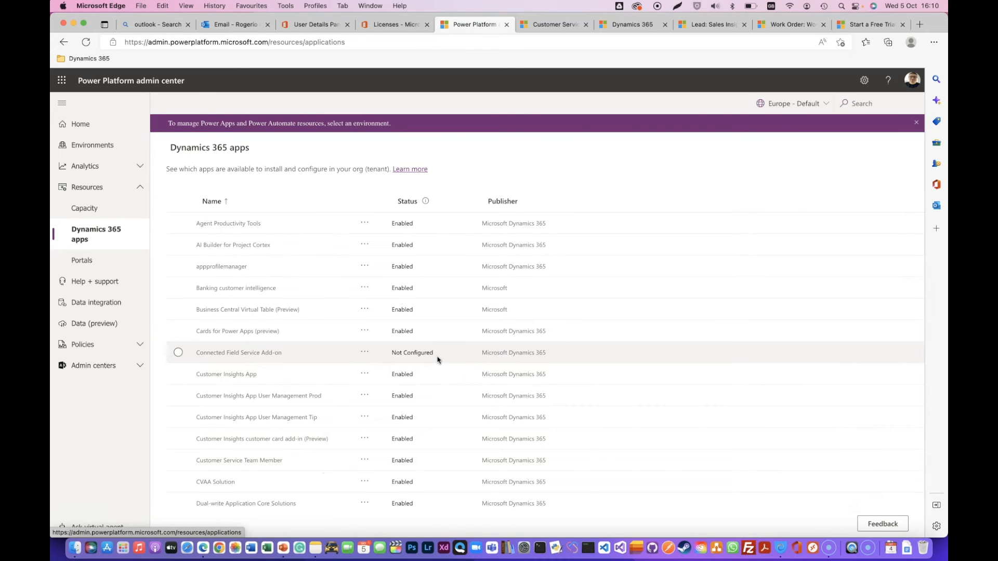
scroll(214, 400, "down", 4)
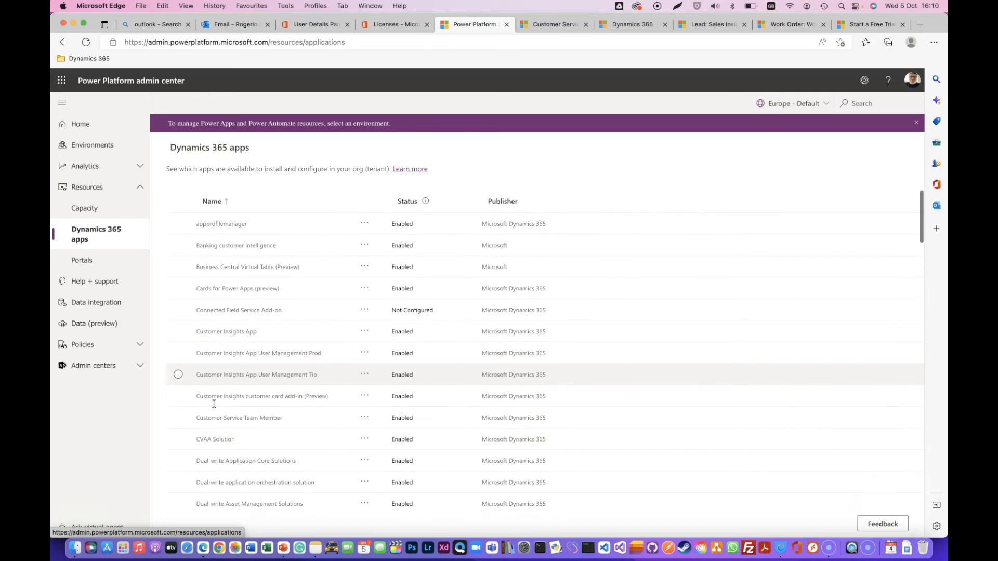
scroll(214, 404, "down", 3)
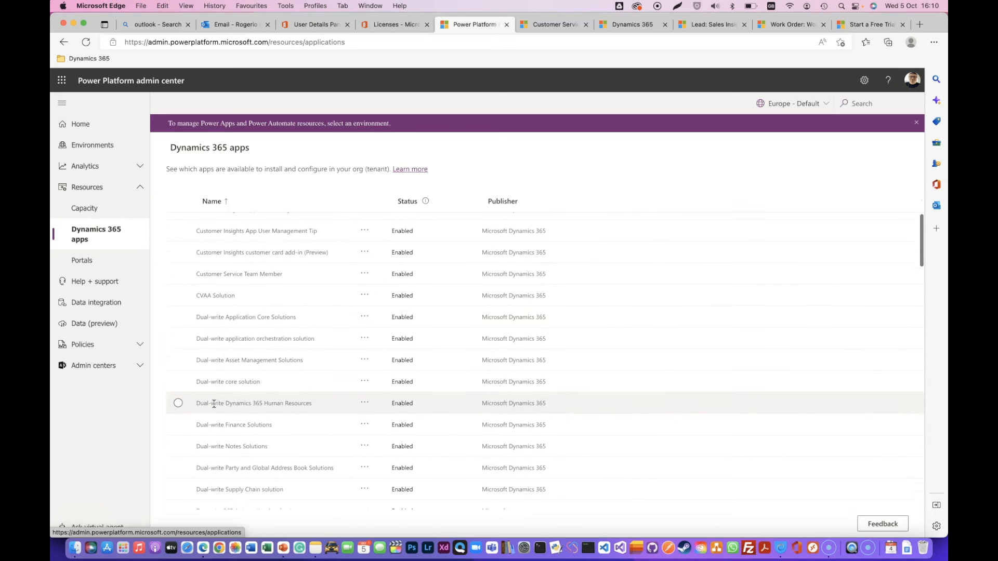
scroll(260, 375, "up", 6)
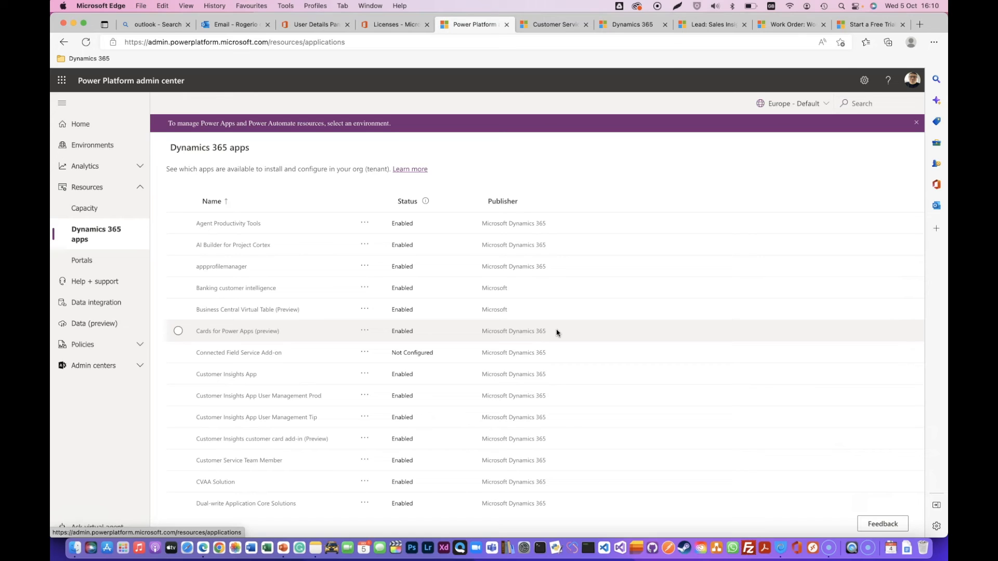
Step: Search the apps page for "project" and go through the matches to Microsoft Dynamics 365 Project Operations
key("super+f")
type("pro")
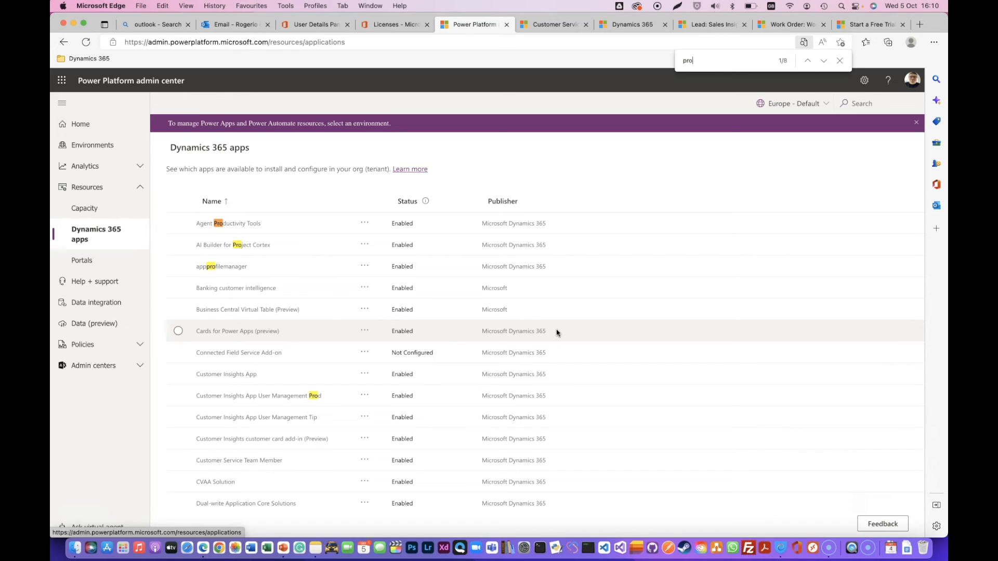
type("ject")
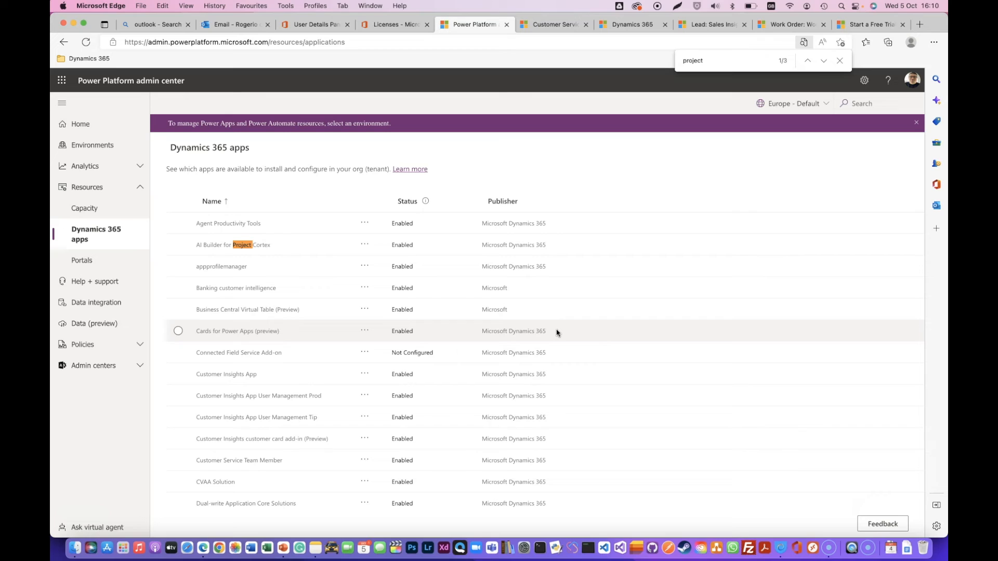
type(" and")
key("BackSpace")
left_click(824, 61)
left_click(824, 62)
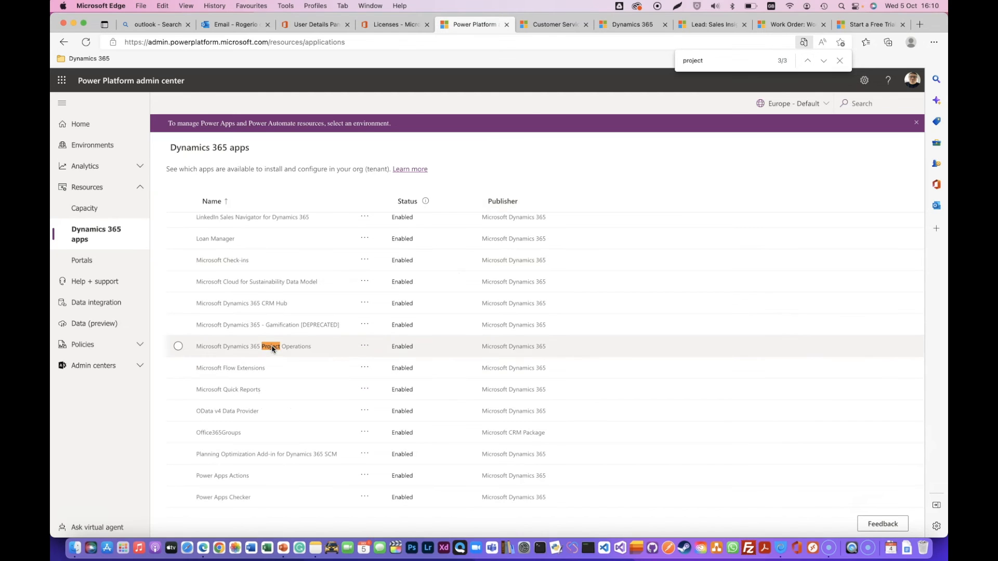
Step: Install Microsoft Dynamics 365 Project Operations in the Sales Trial environment, agreeing to the terms of service
left_click(365, 347)
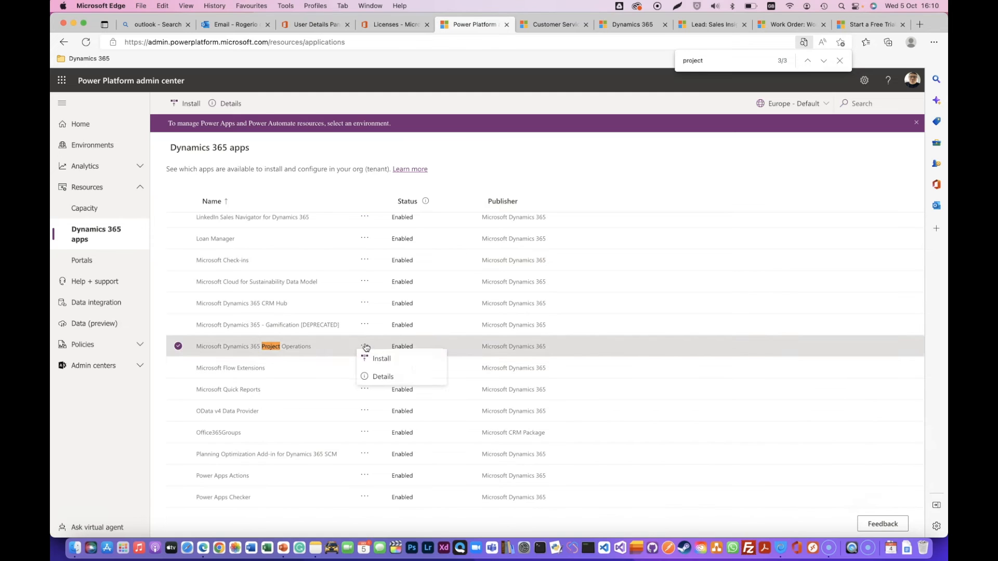
left_click(383, 360)
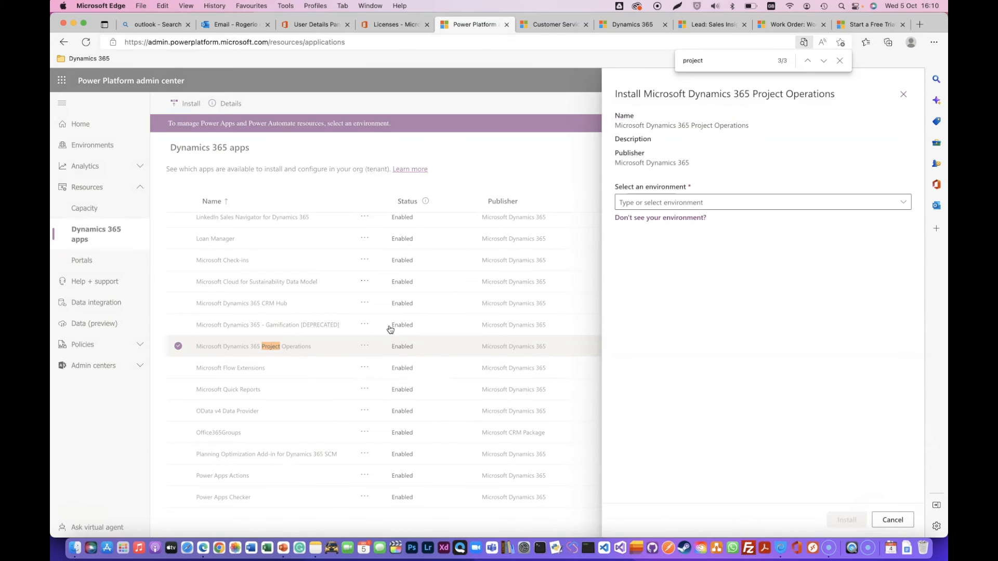
left_click(774, 203)
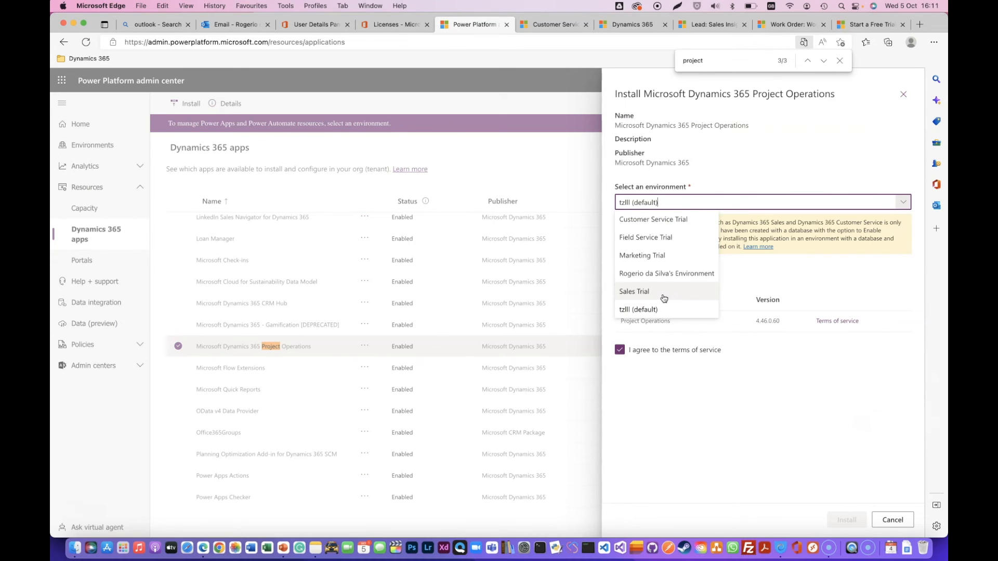
left_click(664, 294)
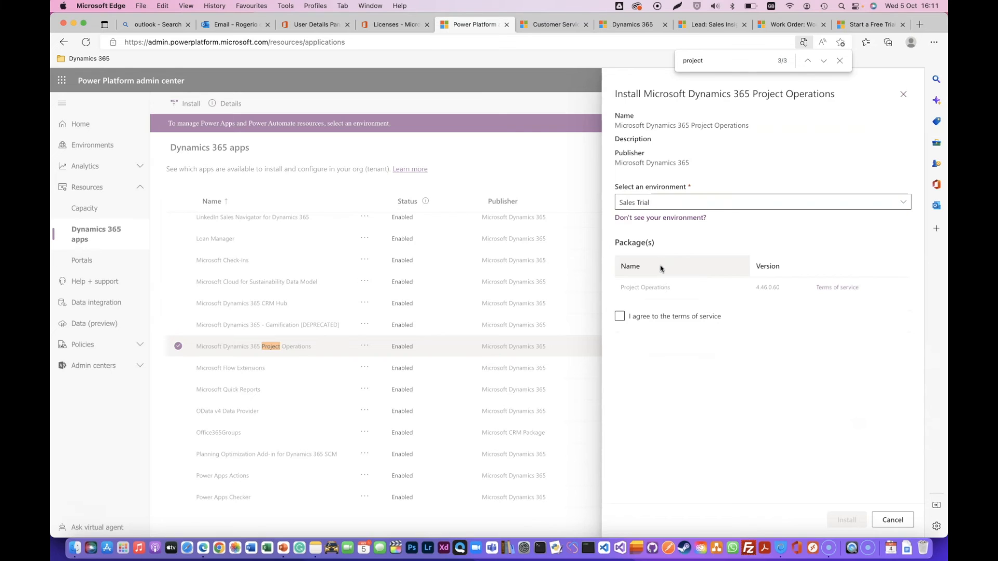
left_click(623, 318)
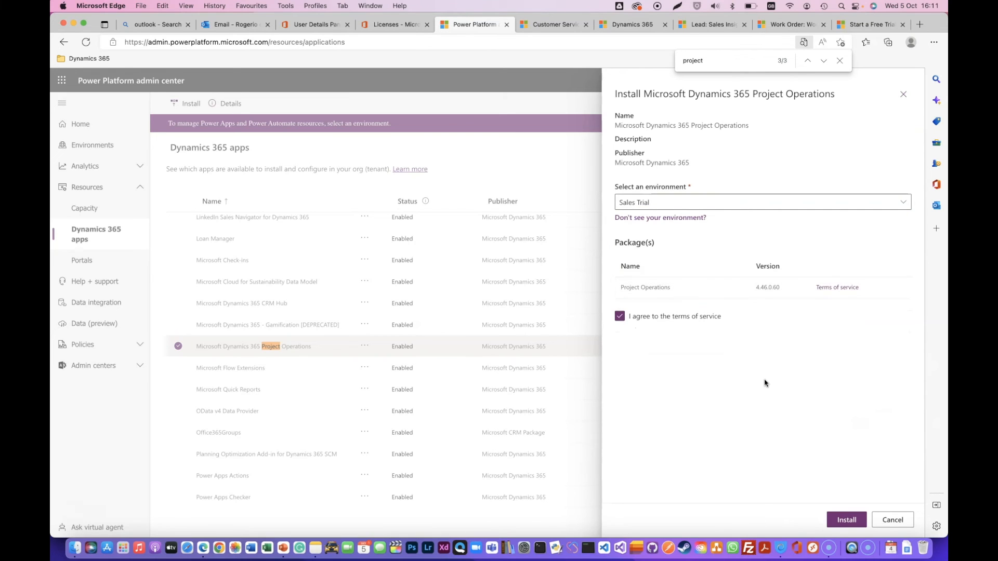
left_click(835, 525)
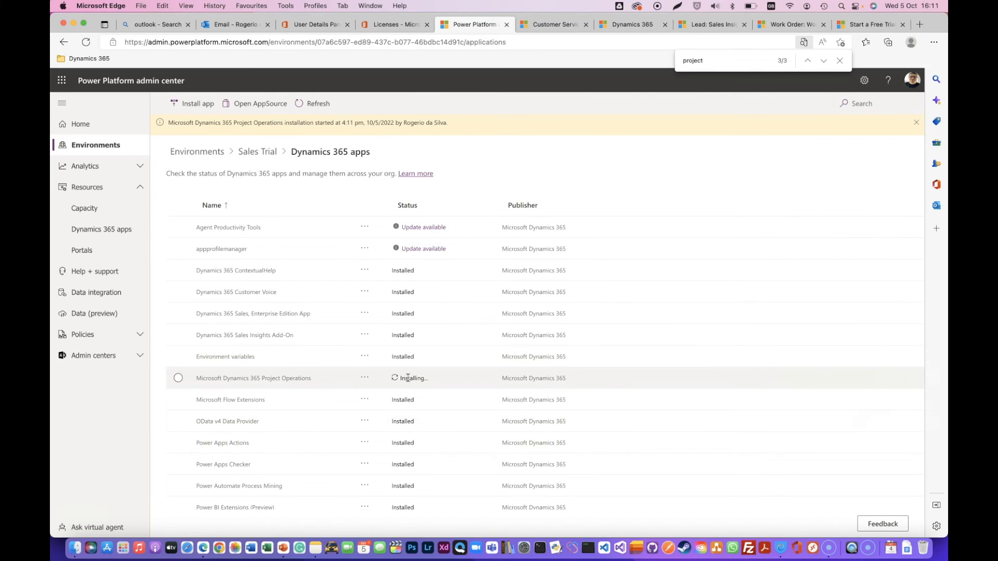
Step: View the package details of Microsoft Dynamics 365 Project Operations in the Sales Trial environment's apps list, then close them
left_click(364, 378)
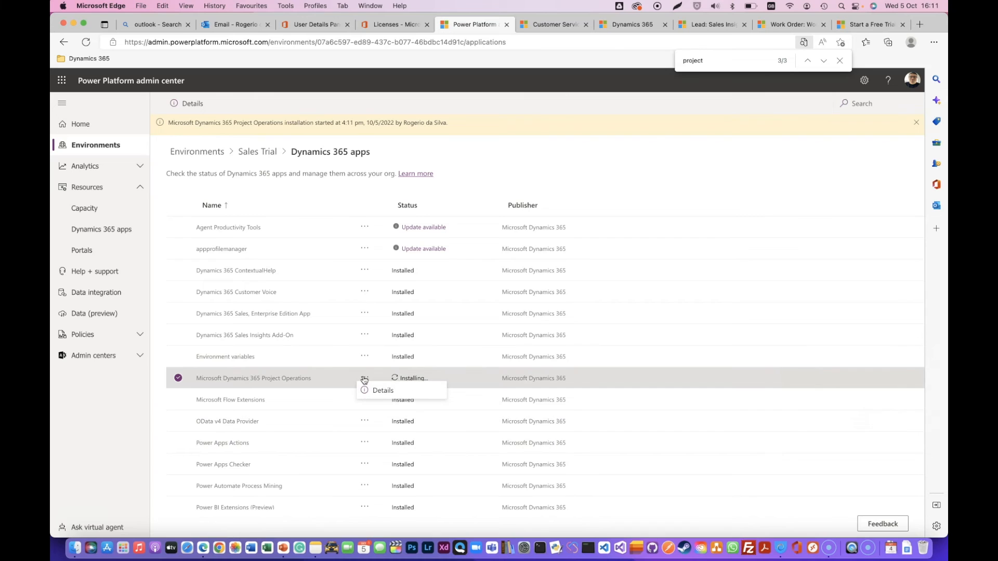
left_click(372, 390)
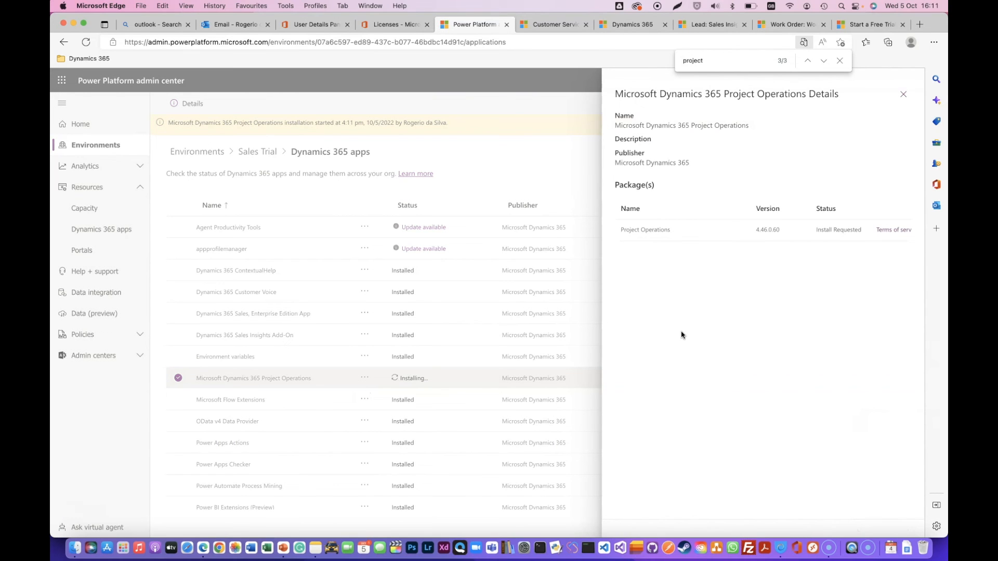
left_click(903, 95)
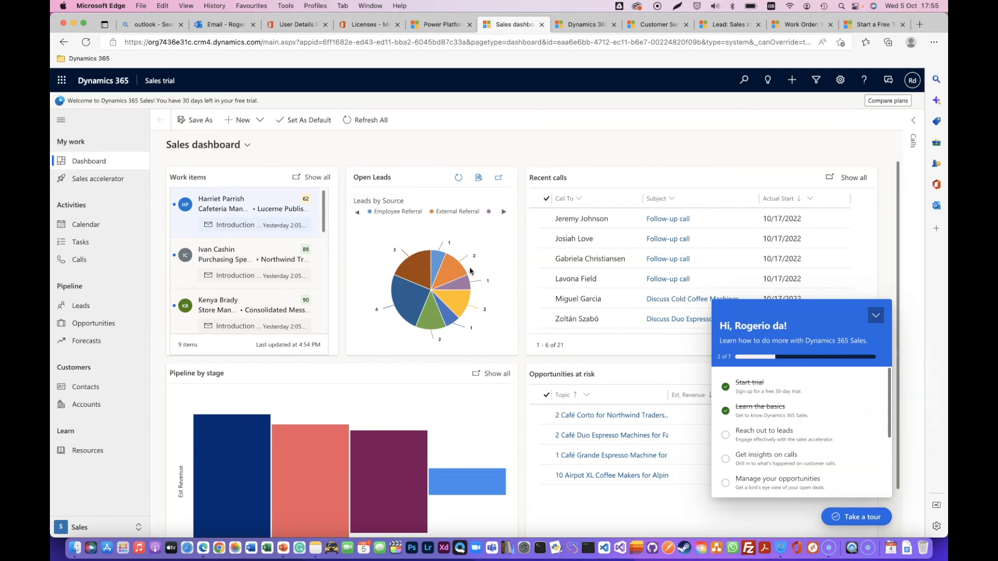
Step: Review the product license and active users pages, then reload the Marketing Trial environment's Dynamics 365 apps list to check installation status
left_click(364, 25)
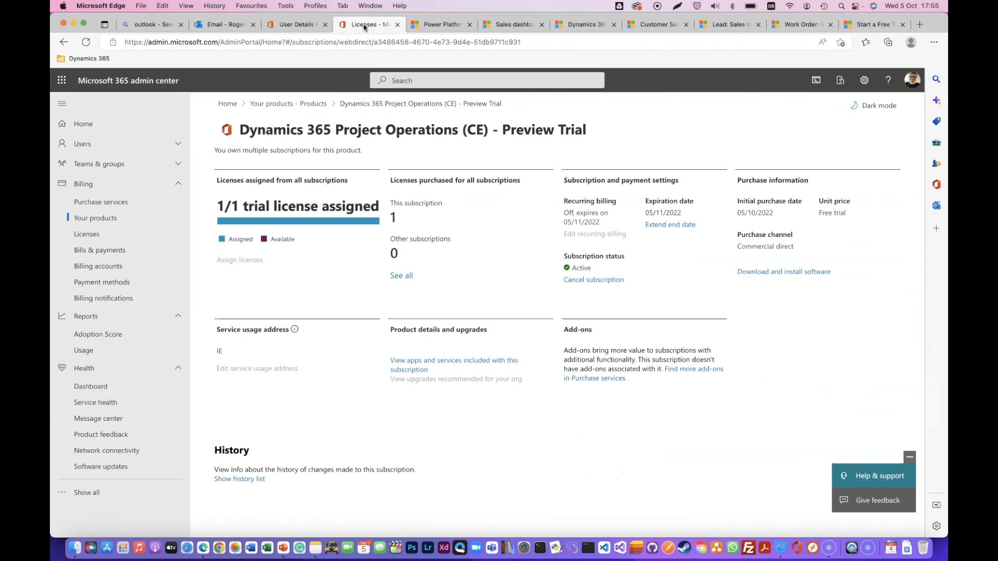
left_click(296, 25)
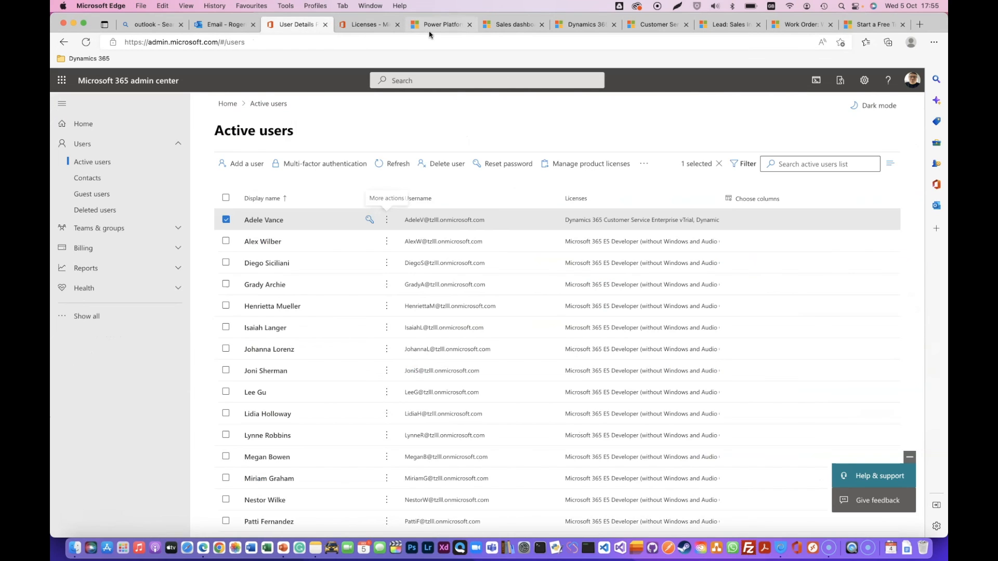
left_click(442, 24)
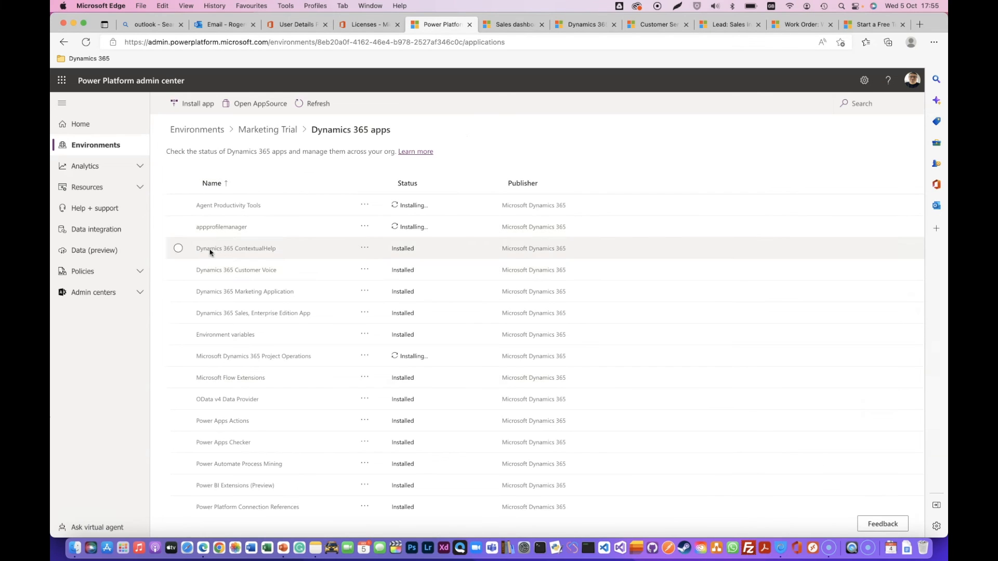
left_click(86, 43)
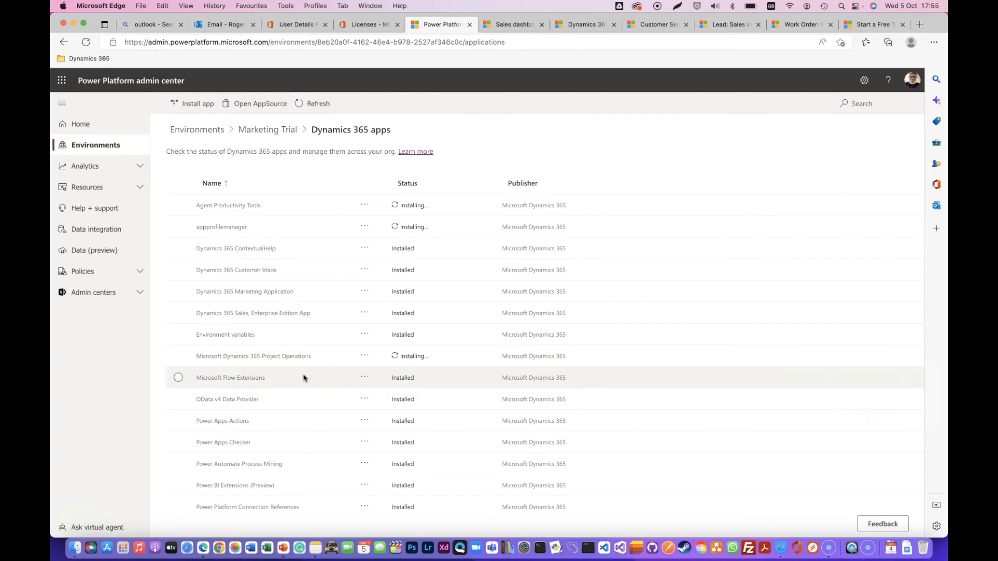
Step: Return to the Sales trial app and open Project Operations from its published apps
left_click(518, 26)
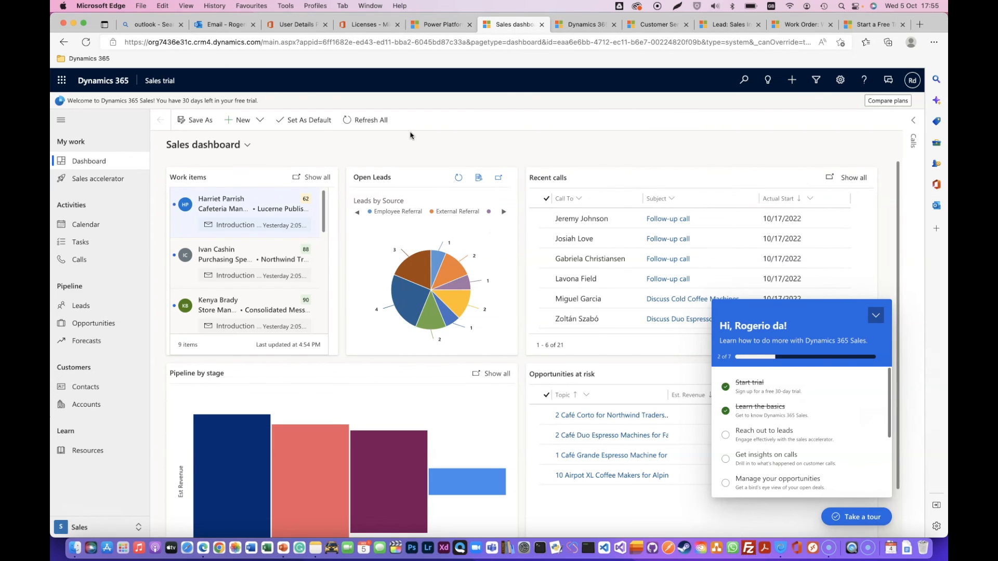
left_click(159, 84)
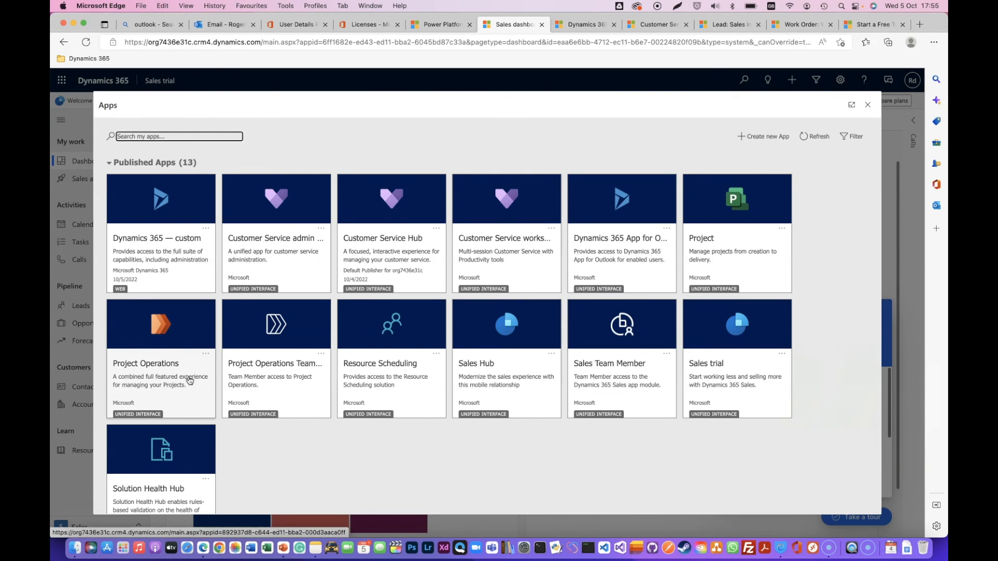
left_click(167, 342)
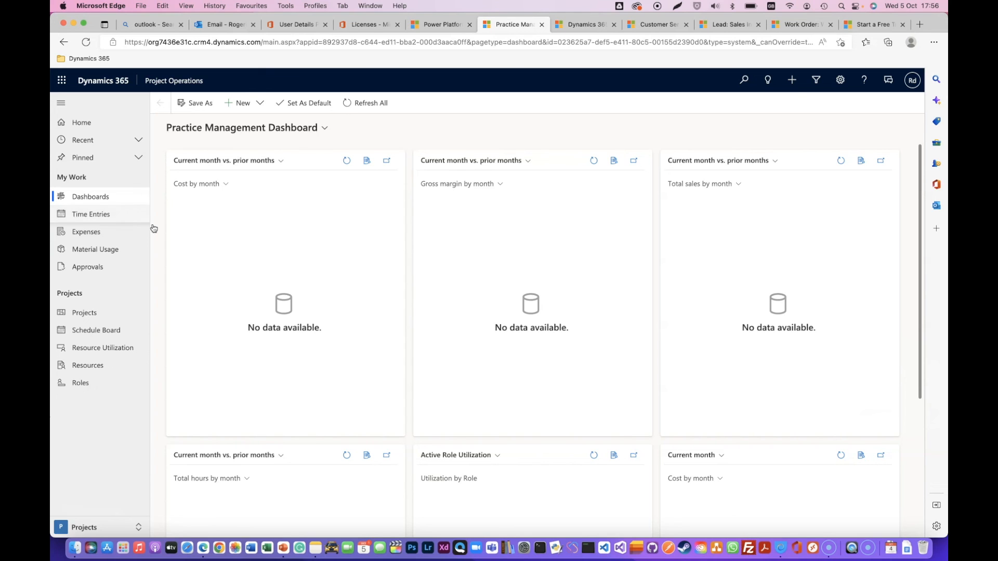
Step: Look through the Practice Management Dashboard, go to Projects, and examine the charts on the Sales Activity Dashboard
scroll(246, 336, "down", 3)
scroll(245, 333, "down", 1)
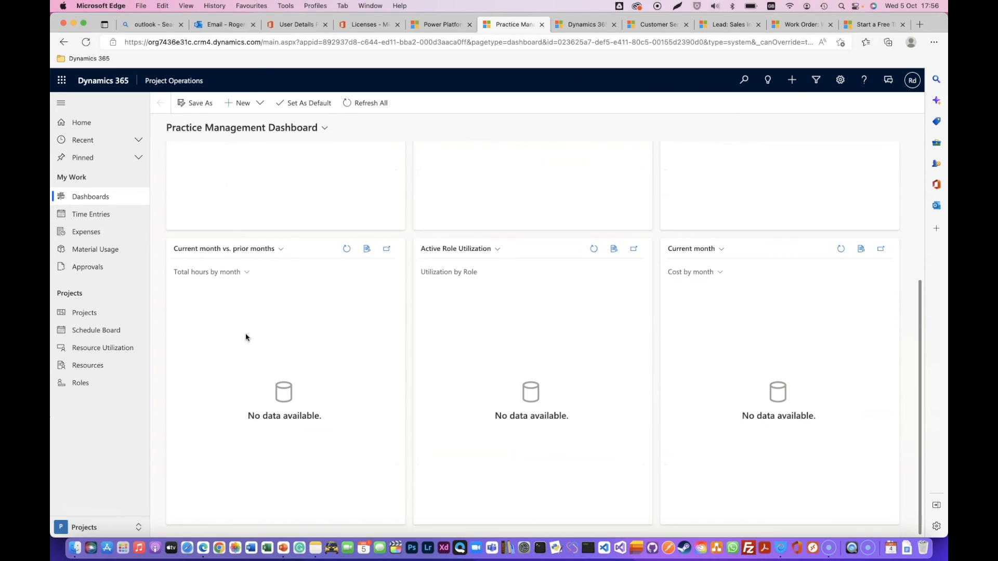
scroll(245, 332, "up", 4)
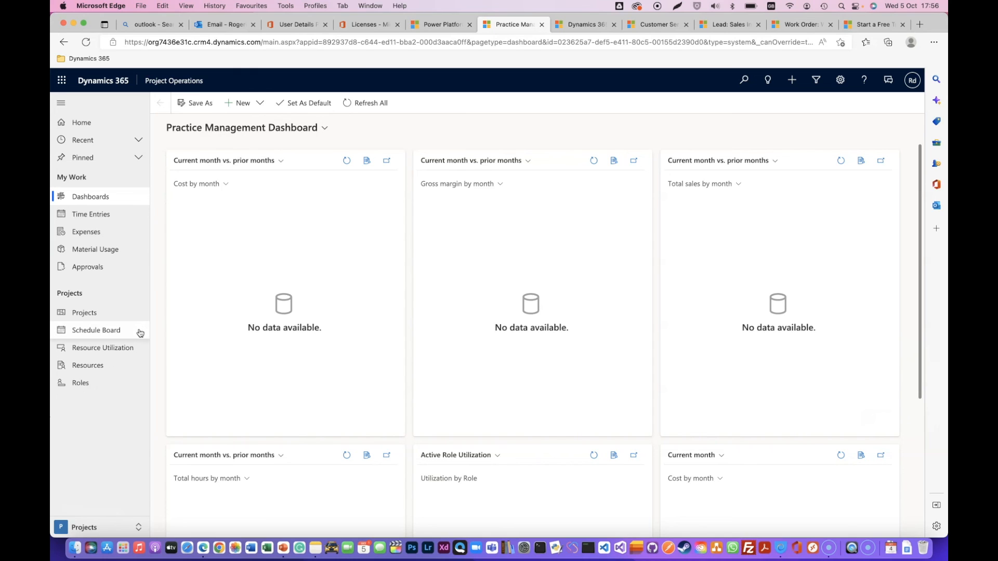
left_click(89, 316)
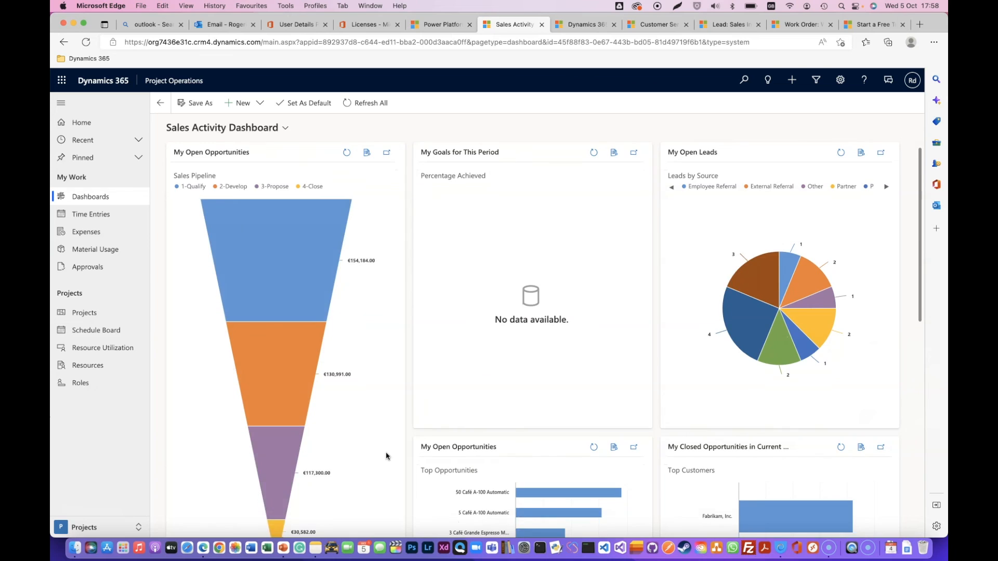
scroll(386, 456, "down", 4)
scroll(387, 456, "down", 1)
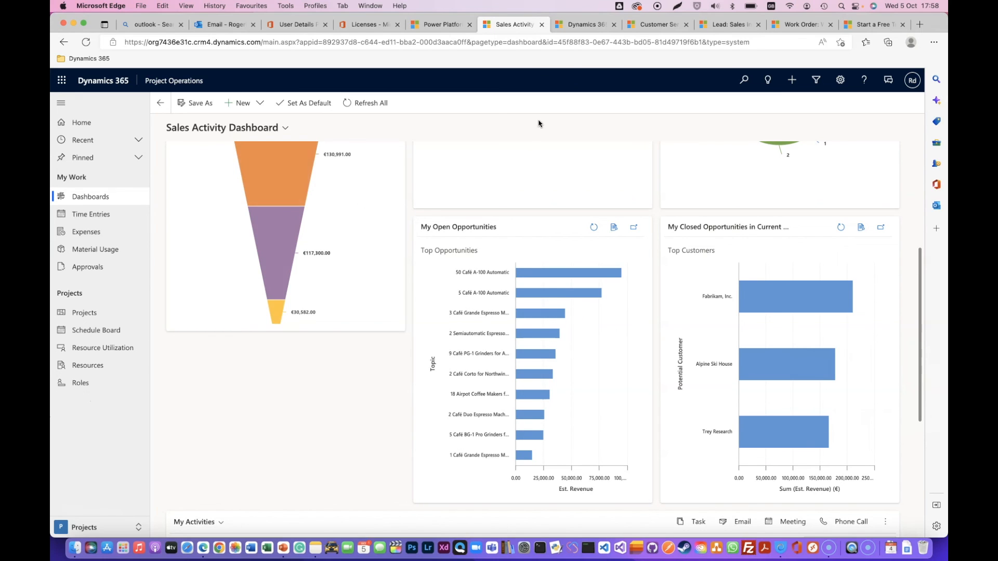
Step: Browse the Dynamics 365 free trial page for the products offered, from Commerce through Human resources and back to Sales
left_click(878, 24)
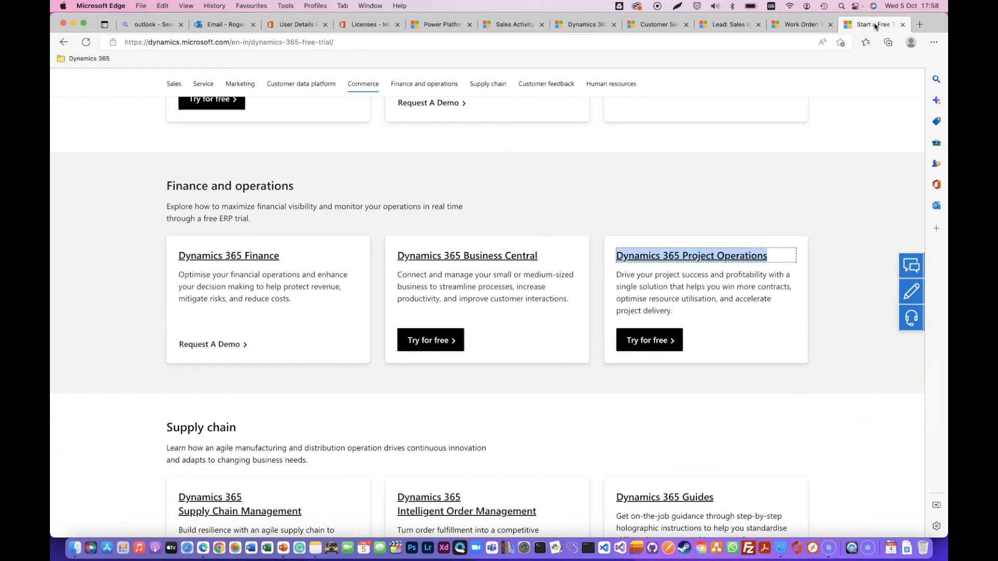
scroll(499, 200, "up", 3)
scroll(499, 200, "up", 3)
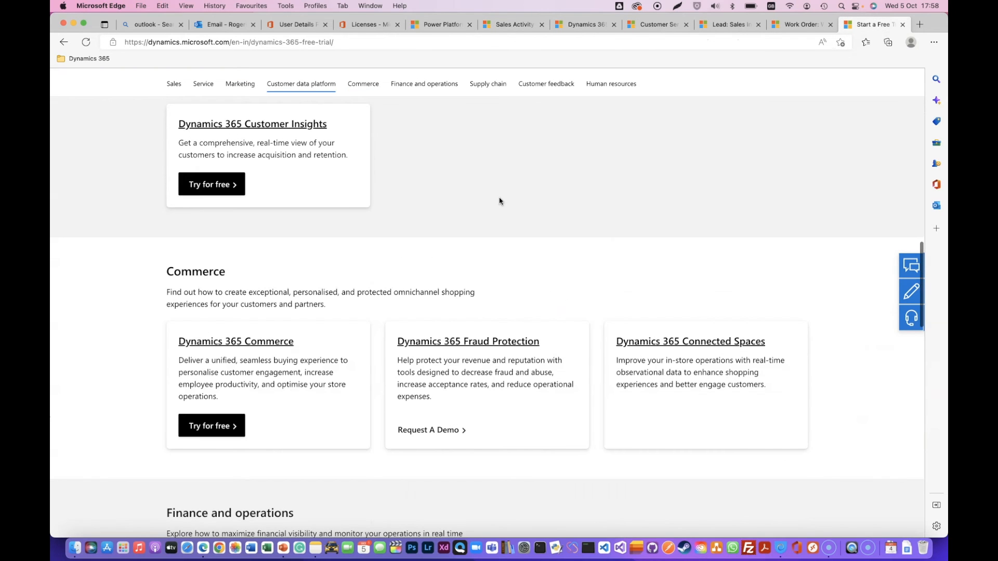
scroll(499, 200, "down", 12)
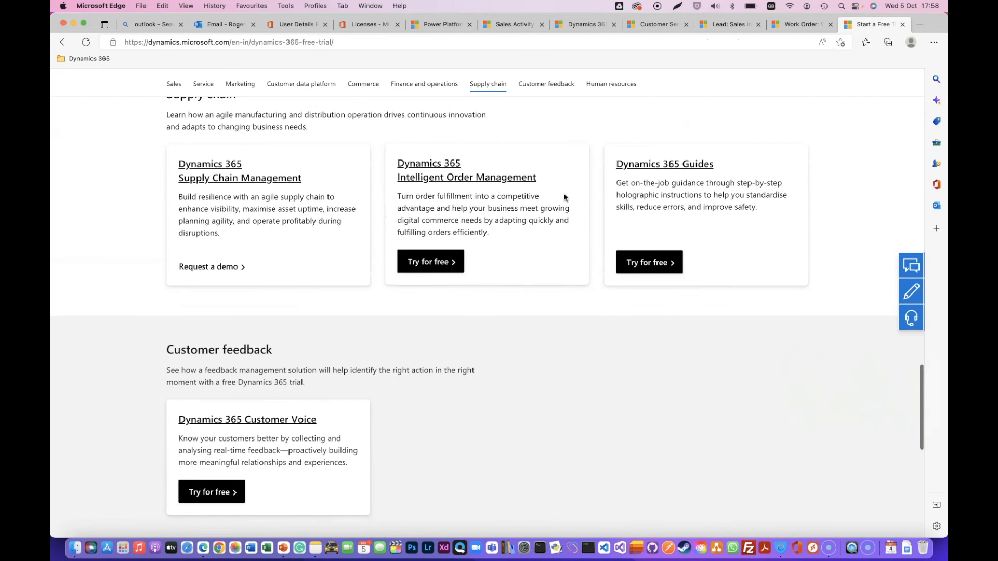
scroll(437, 363, "down", 3)
scroll(437, 363, "down", 8)
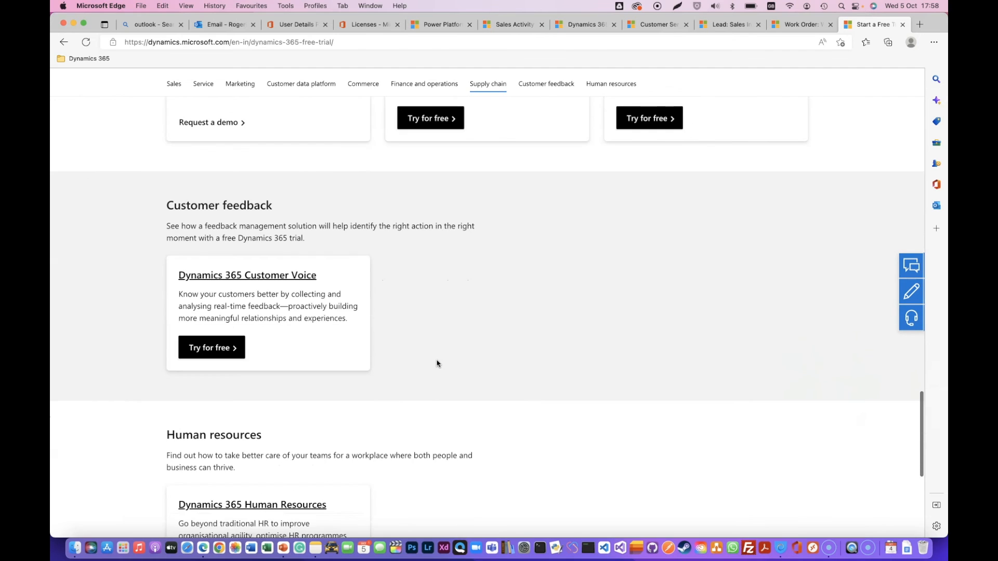
scroll(437, 363, "up", 20)
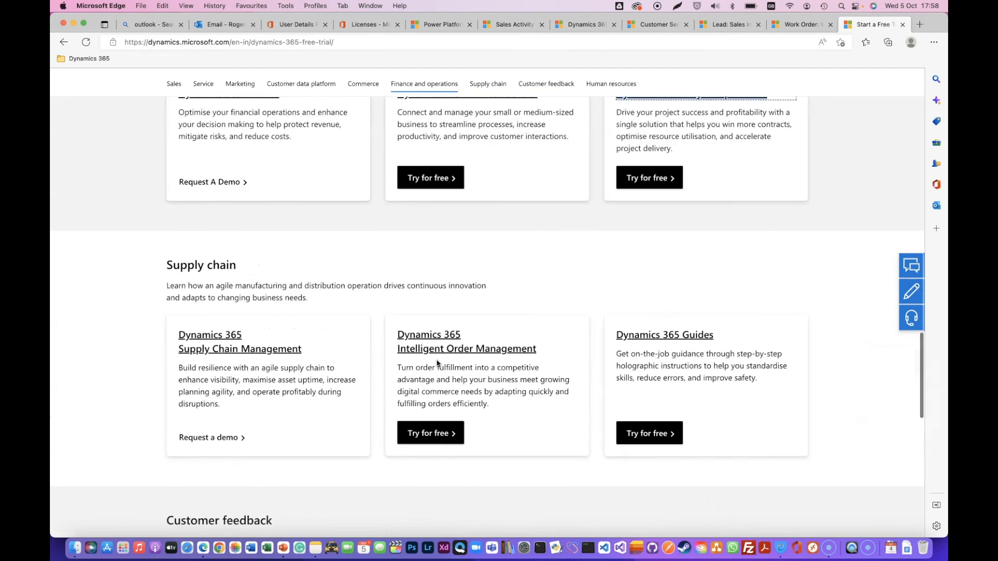
scroll(437, 363, "up", 13)
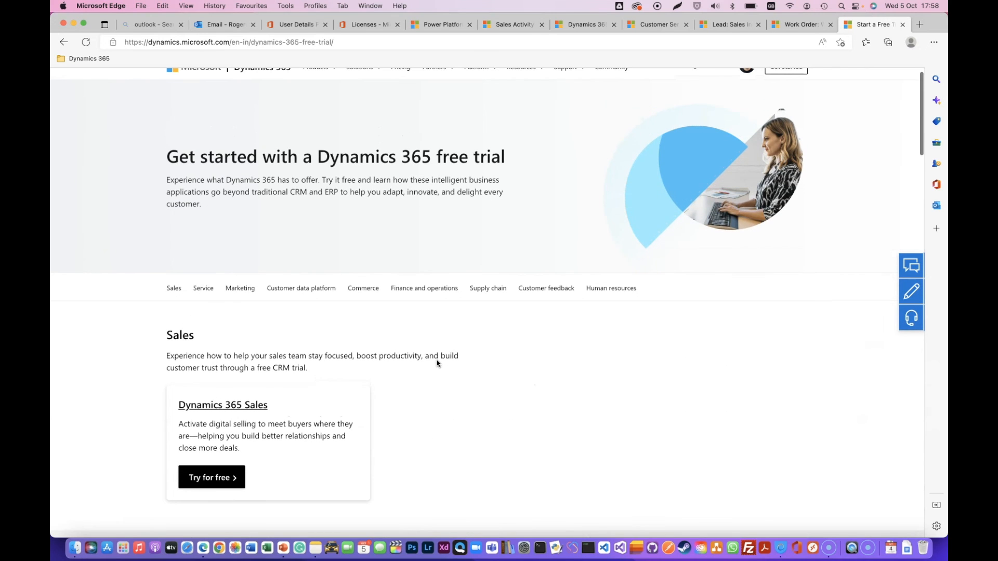
scroll(436, 364, "up", 2)
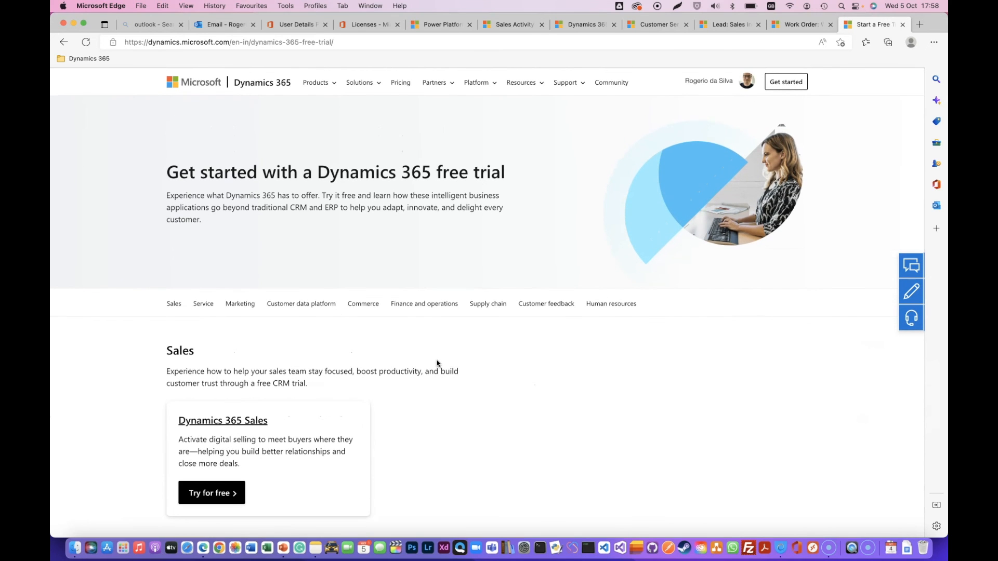
Step: Switch to the Introduction to Dynamics 365 presentation in PowerPoint and view the "What is it Dynamics 365?" and "Dynamics 365 Apps Overview" slides
left_click(283, 548)
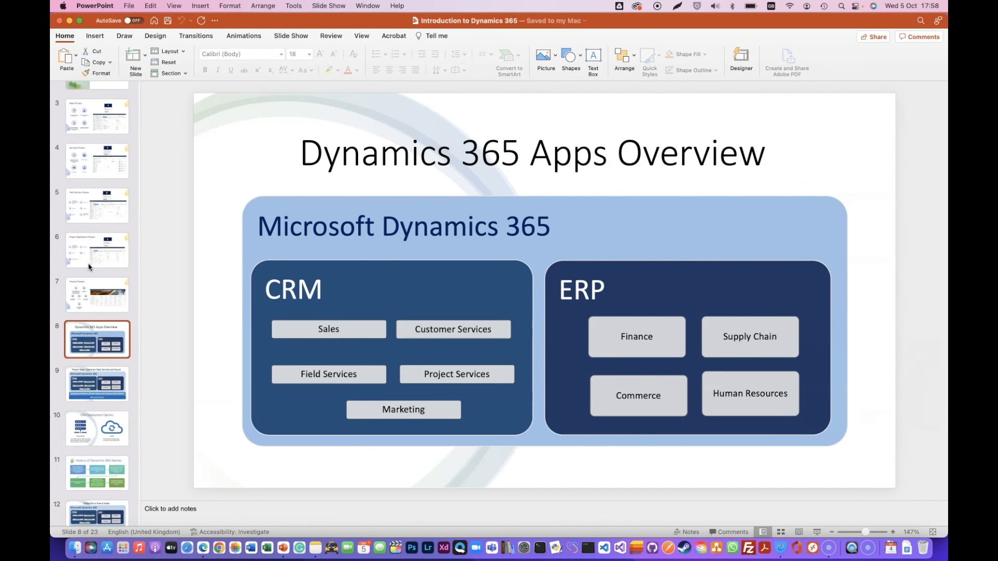
scroll(91, 268, "up", 3)
left_click(92, 154)
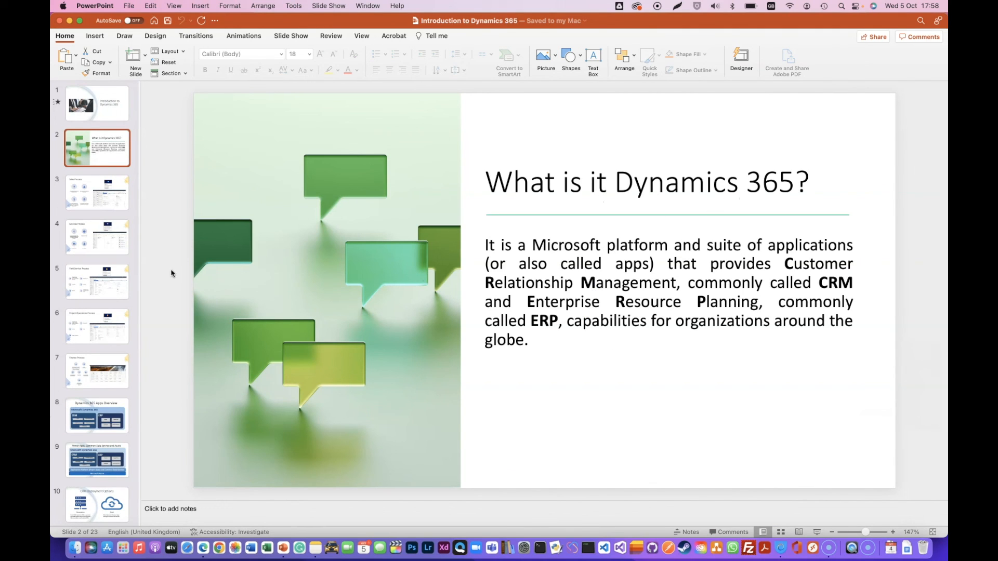
left_click(78, 422)
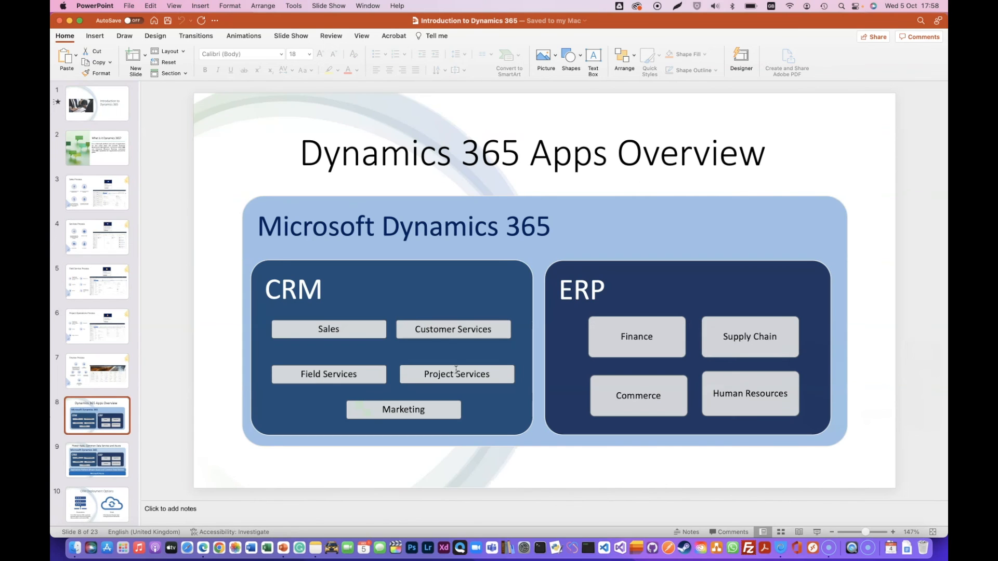
Step: Move on through the presentation to the "CRM Deployment Options" and "History of Dynamics 365 Names" slides
key("Down")
key("Down")
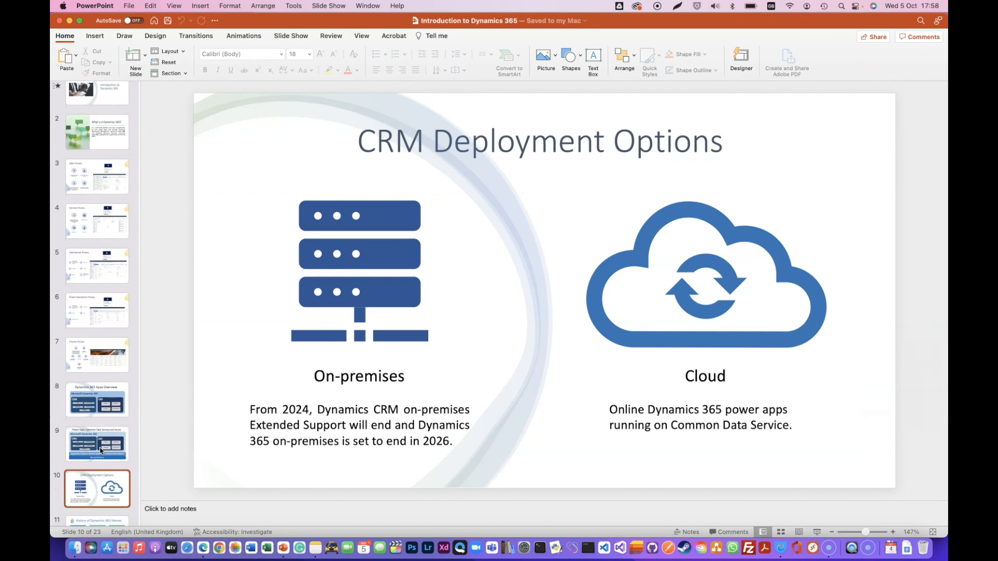
scroll(103, 411, "down", 1)
scroll(103, 410, "down", 5)
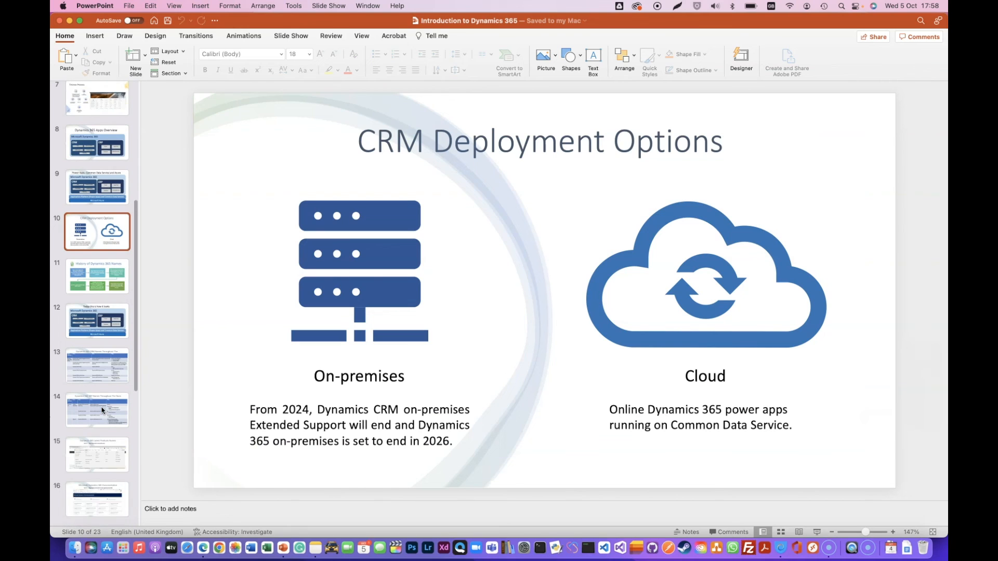
left_click(104, 267)
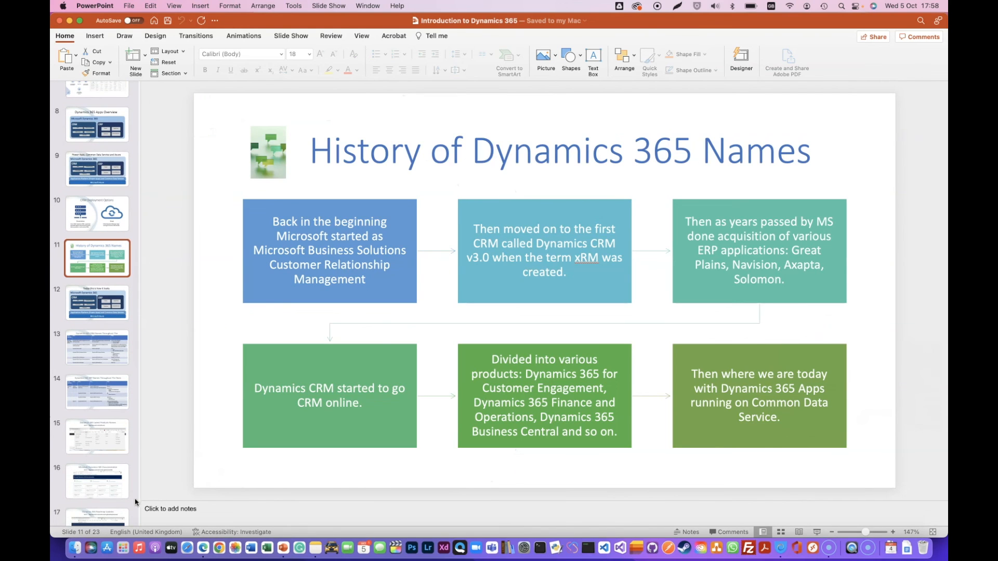